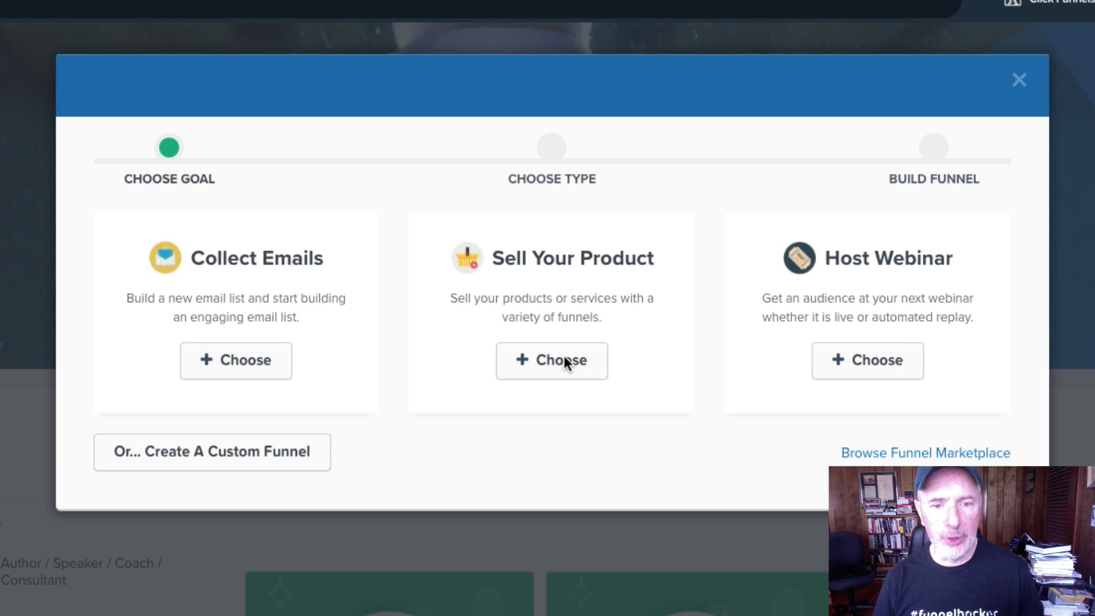
Dismiss the goal chooser, filter funnel types by Sell A Product and low ticket front end product ($0-$37), and select the 2-Step Tripwire Funnel
left_click(1019, 81)
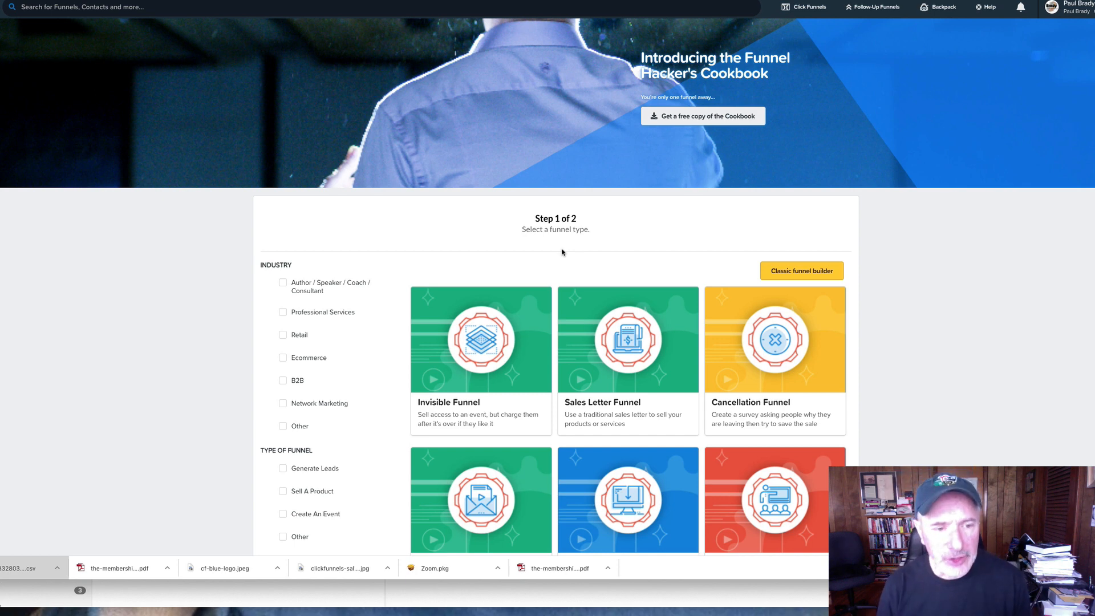
scroll(478, 376, "down", 5)
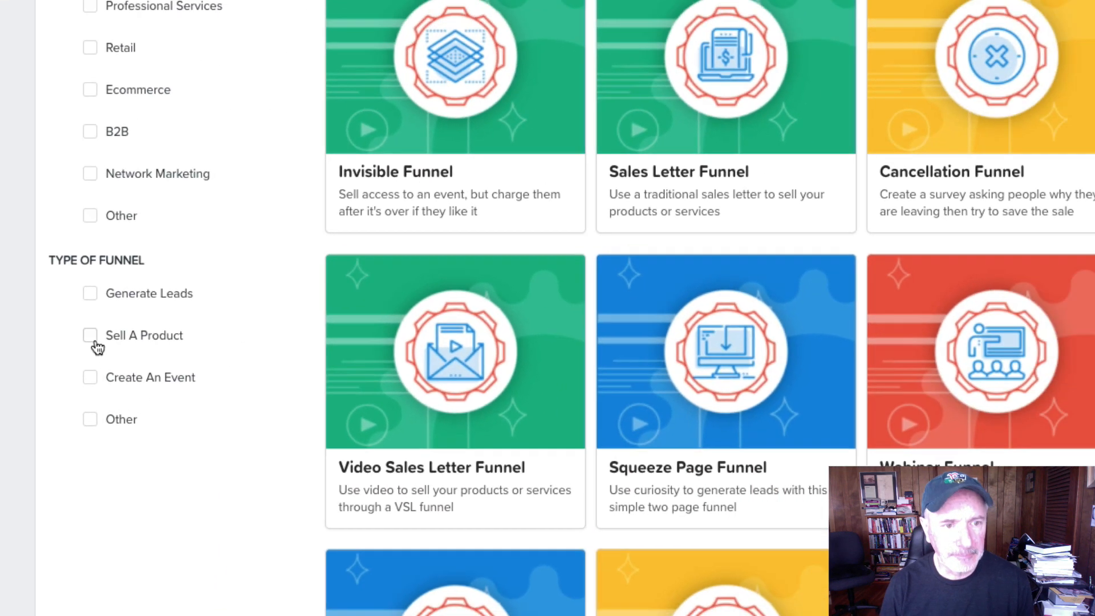
left_click(94, 341)
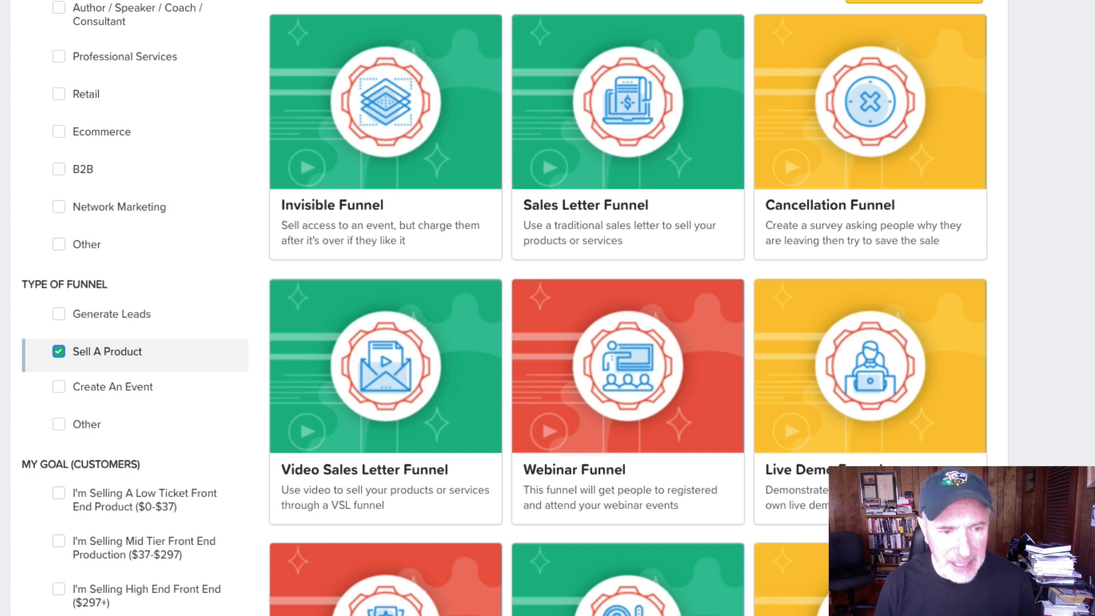
left_click(58, 492)
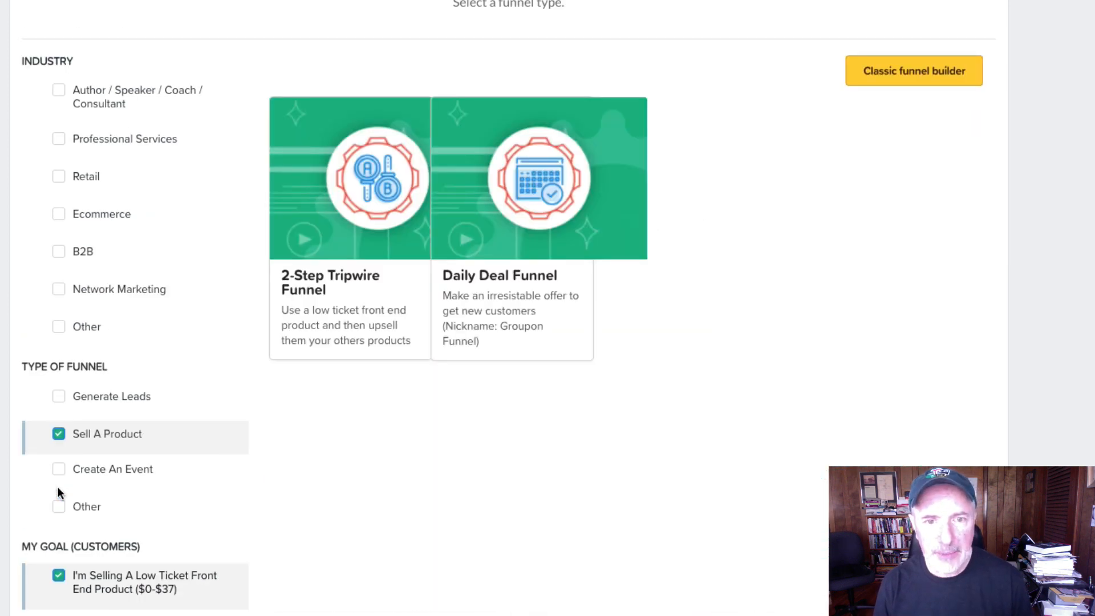
mouse_move(351, 183)
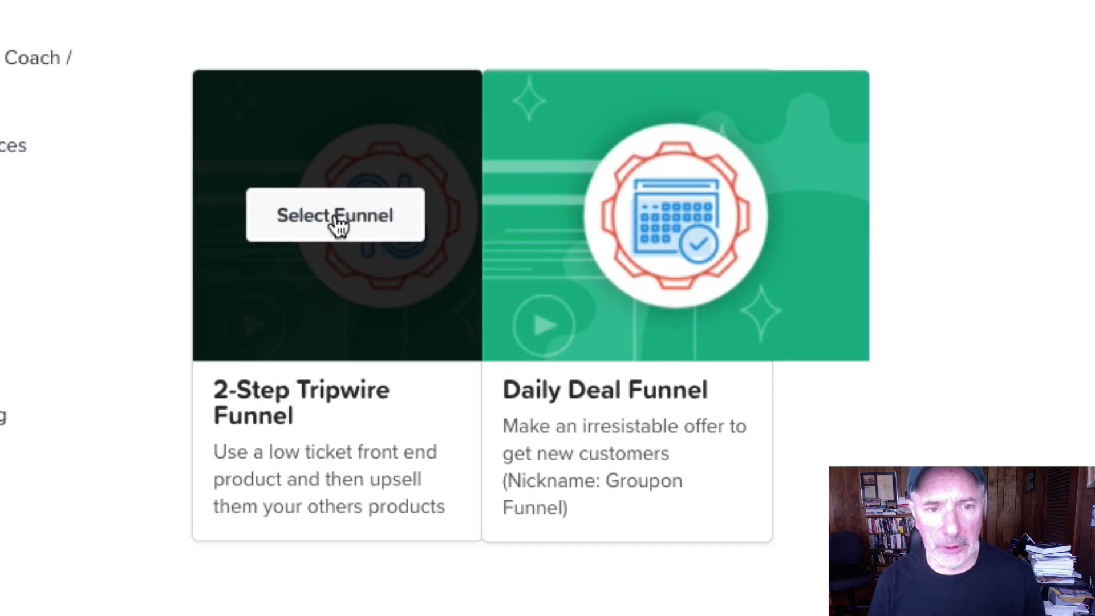
left_click(338, 225)
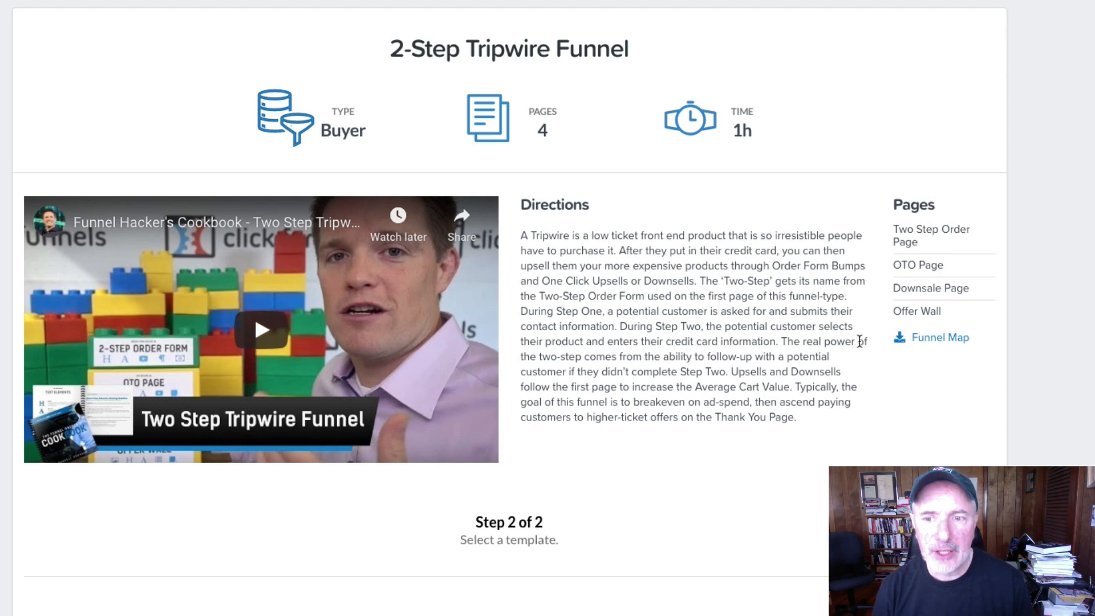
View the funnel map of the 2-Step Tripwire Funnel, examine its page sequence, and close it
left_click(936, 336)
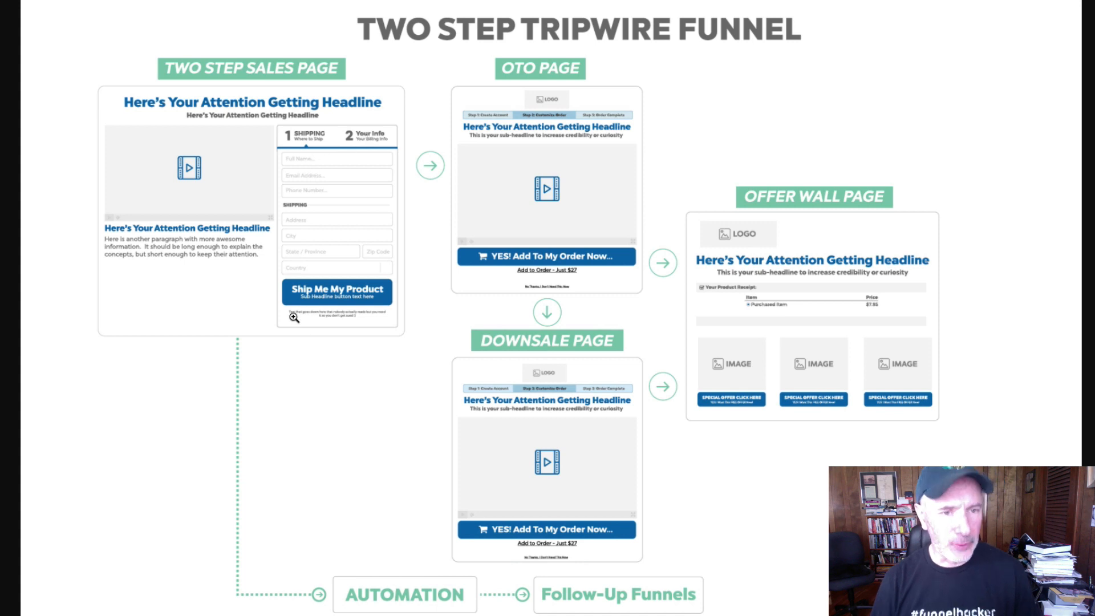
left_click(337, 222)
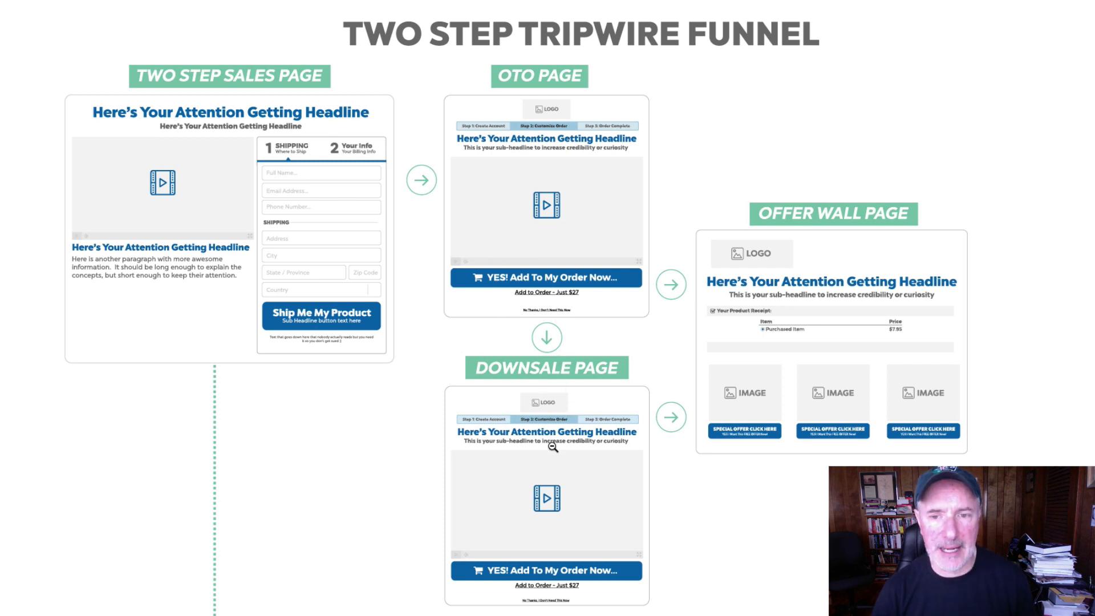
scroll(542, 371, "down", 1)
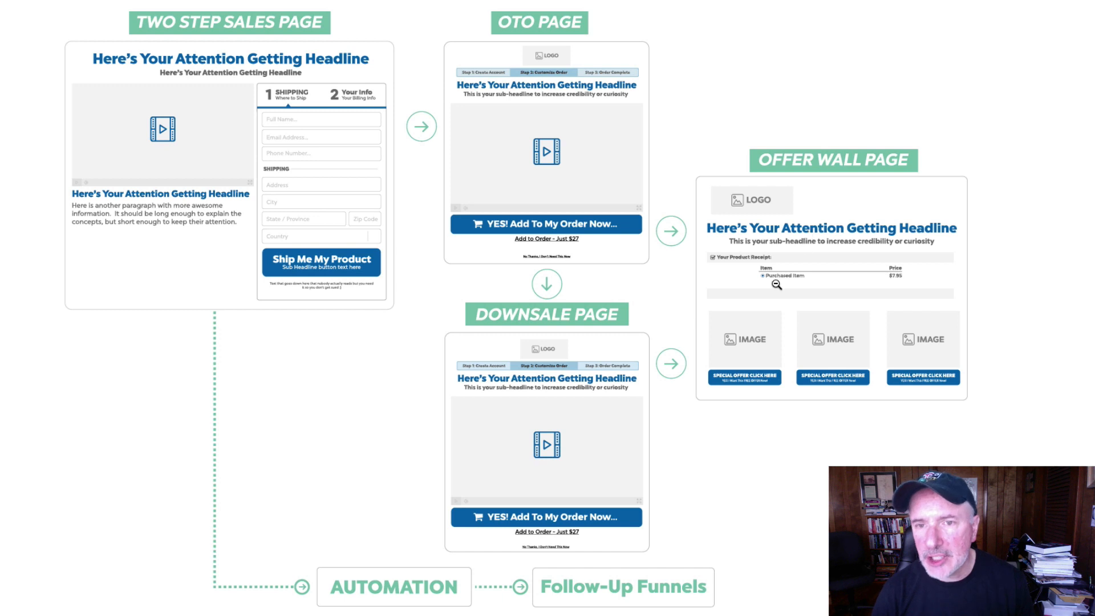
scroll(735, 339, "up", 1)
scroll(742, 354, "down", 1)
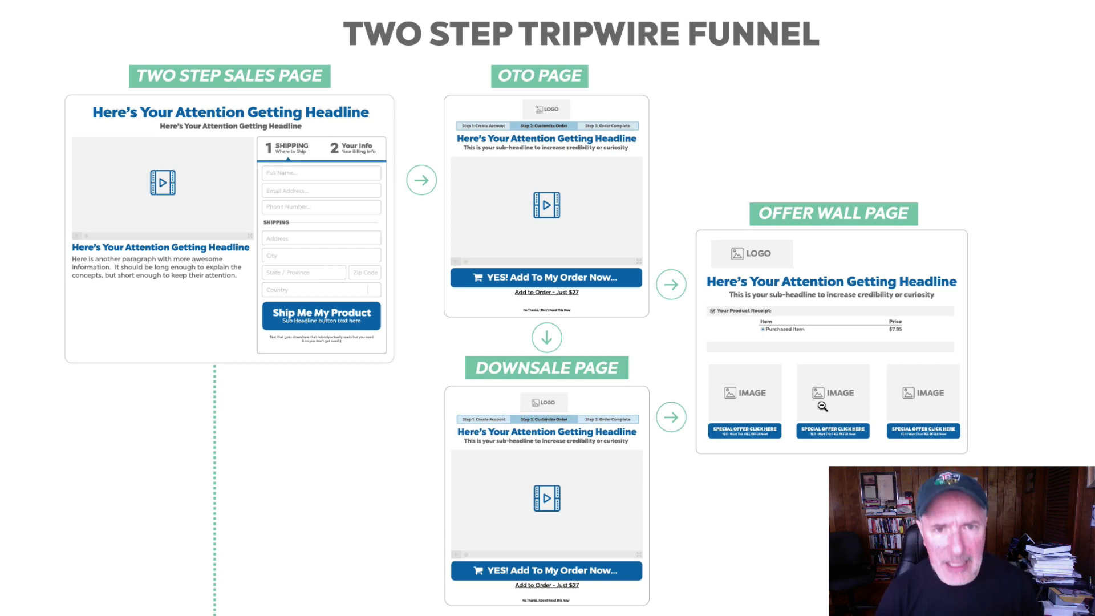
key("super+w")
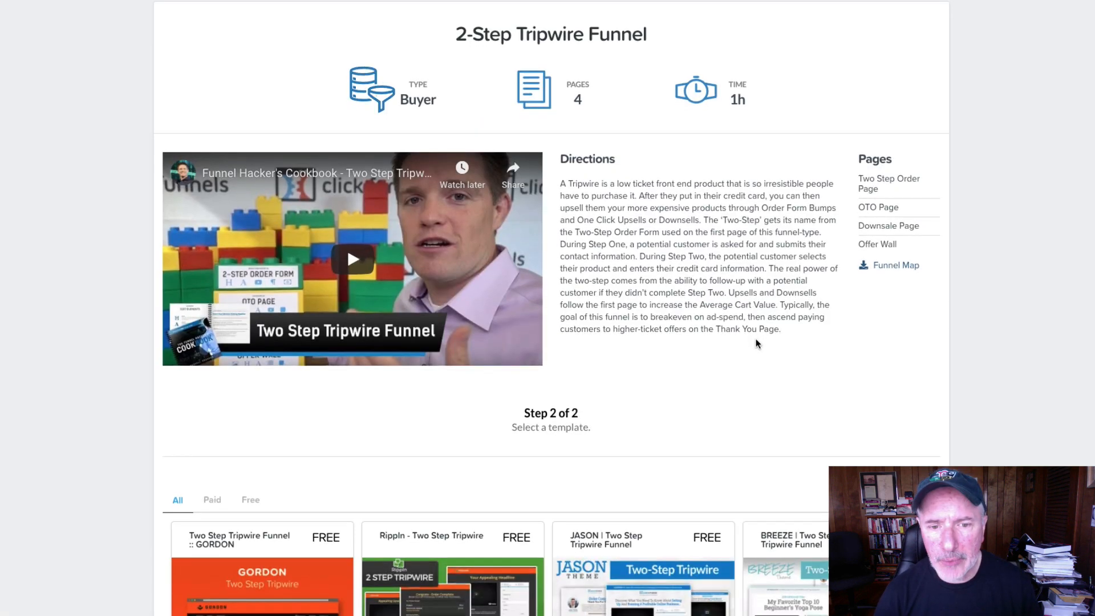
Review the page designs of the free JASON Two Step Tripwire Funnel template and get that funnel
scroll(757, 342, "down", 5)
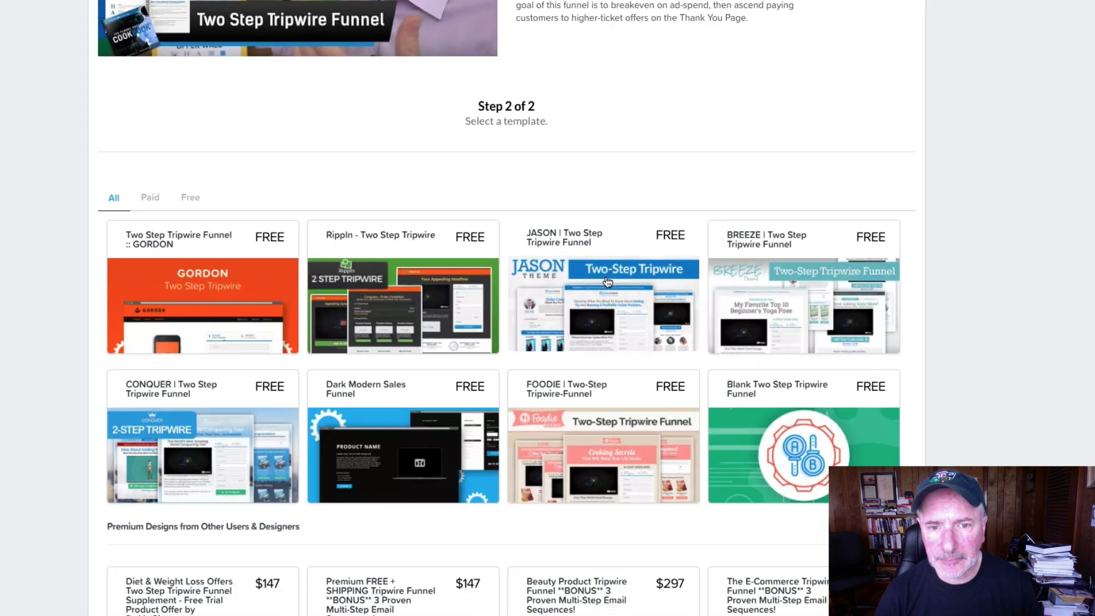
left_click(598, 276)
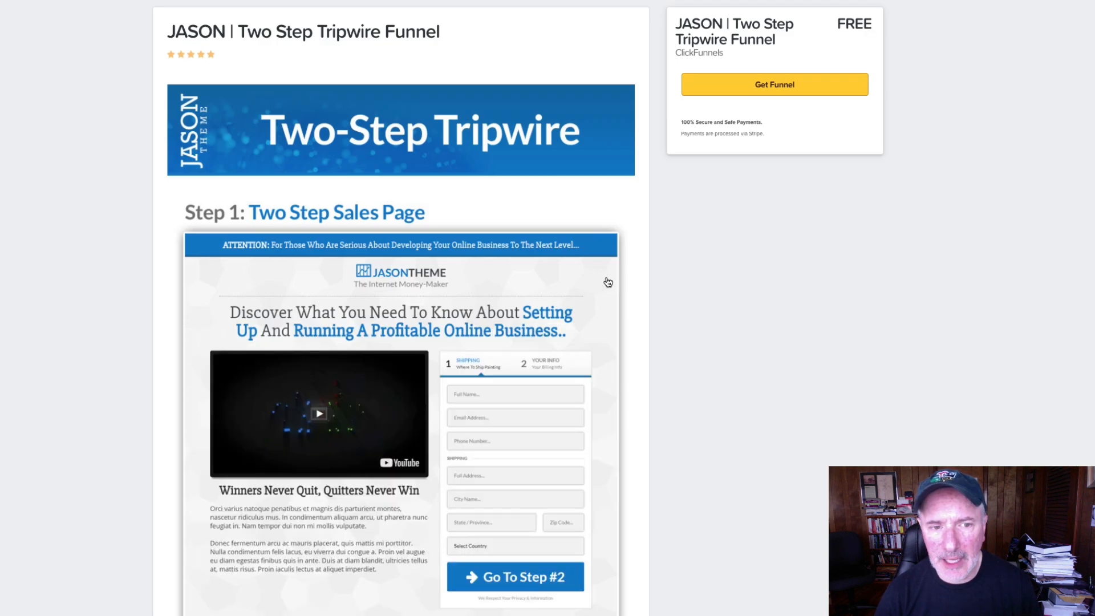
scroll(547, 271, "down", 3)
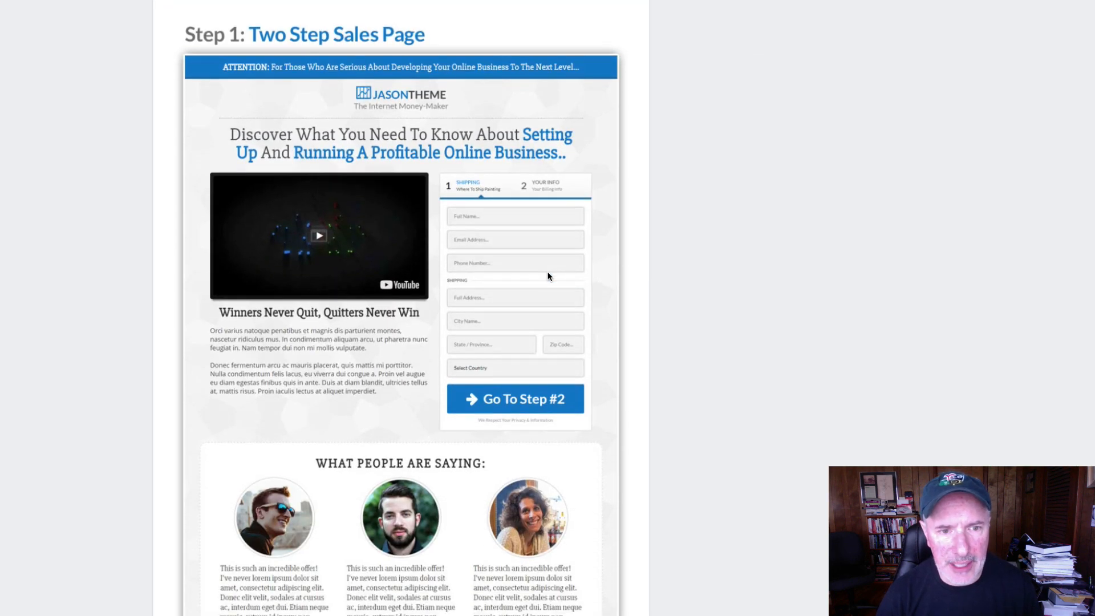
scroll(547, 271, "down", 2)
scroll(548, 272, "down", 7)
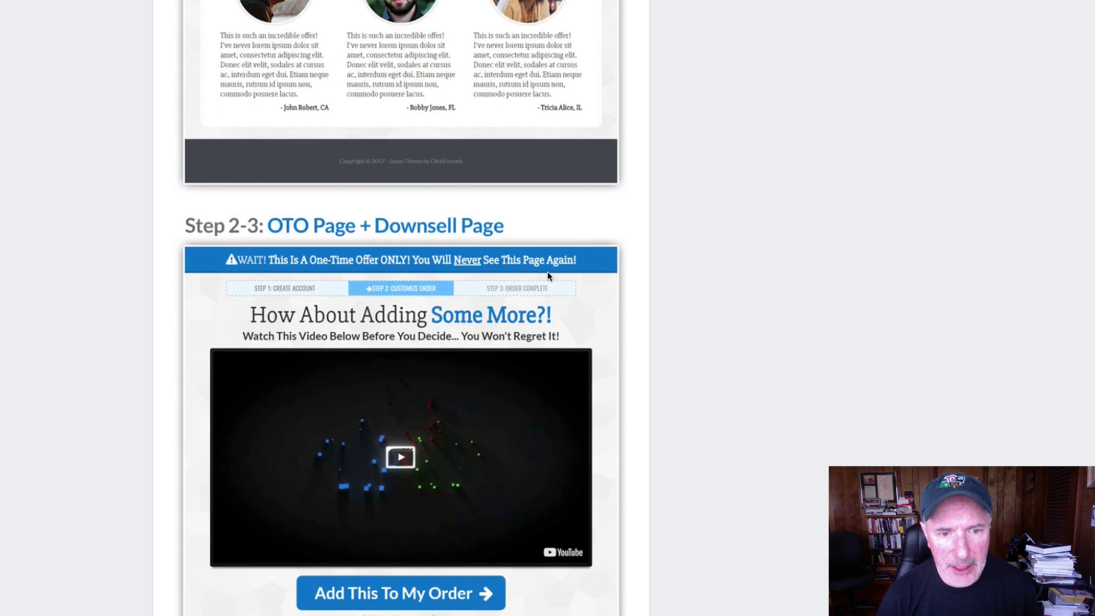
scroll(547, 272, "down", 4)
scroll(549, 276, "down", 12)
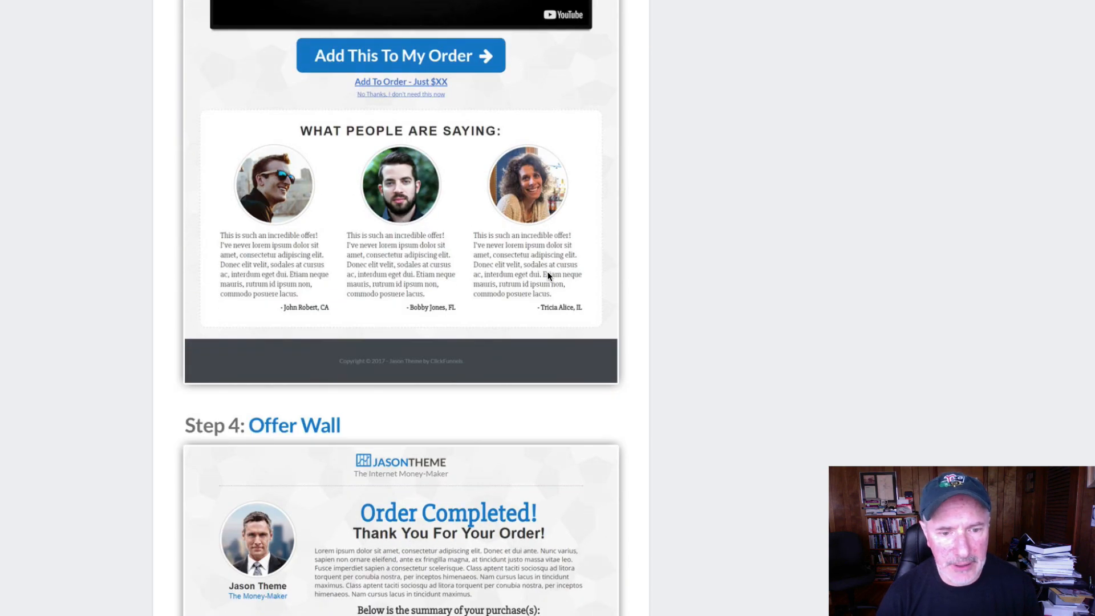
scroll(548, 276, "up", 20)
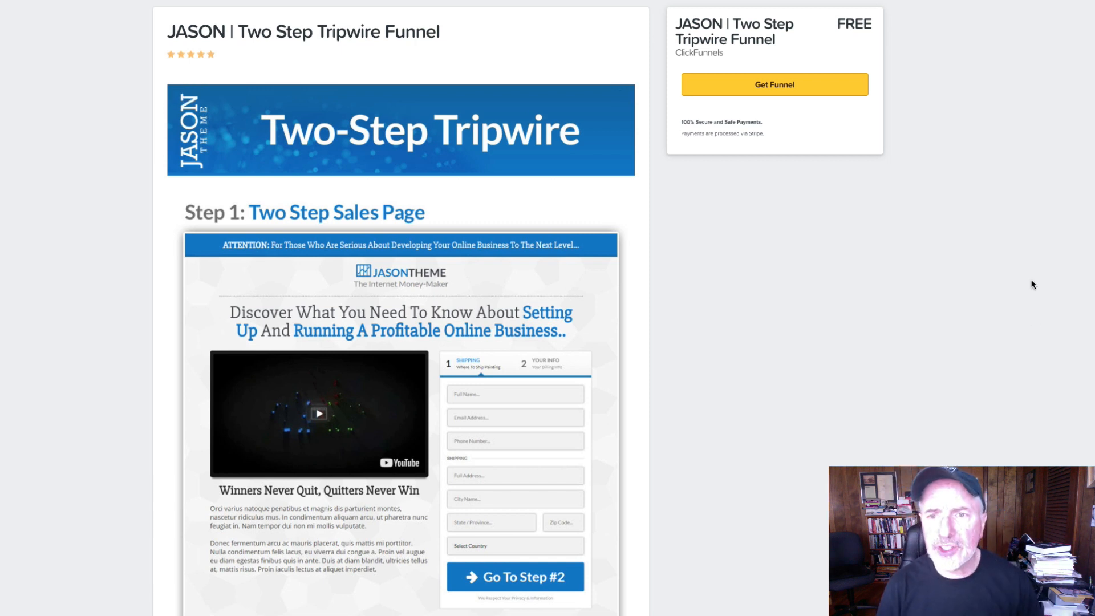
left_click(776, 87)
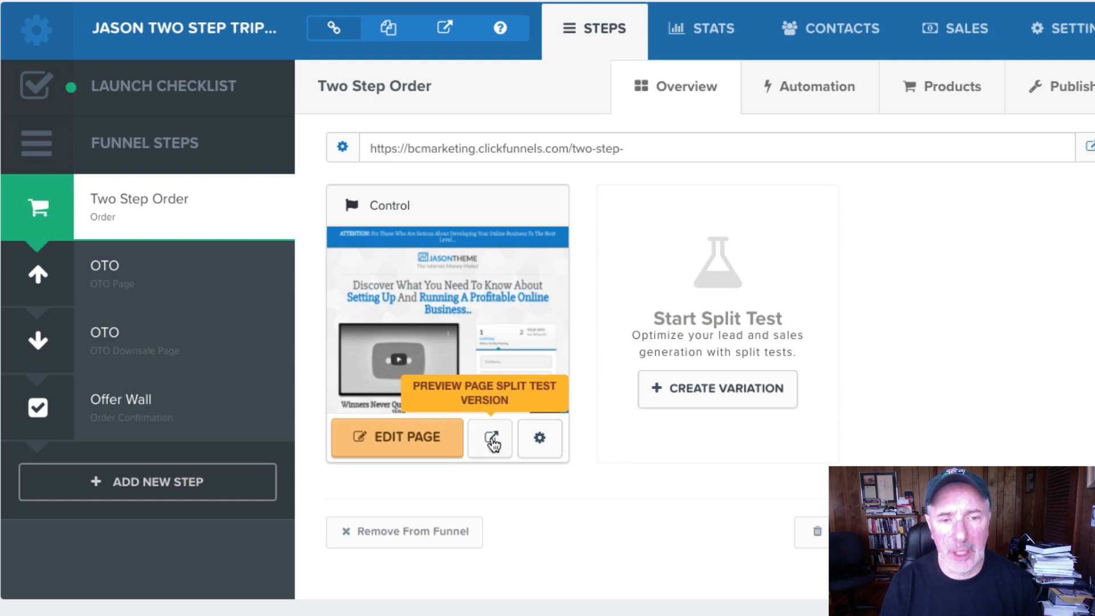
Preview the Two Step Order page and advance its order form from shipping to the billing step to examine the order bump
left_click(492, 442)
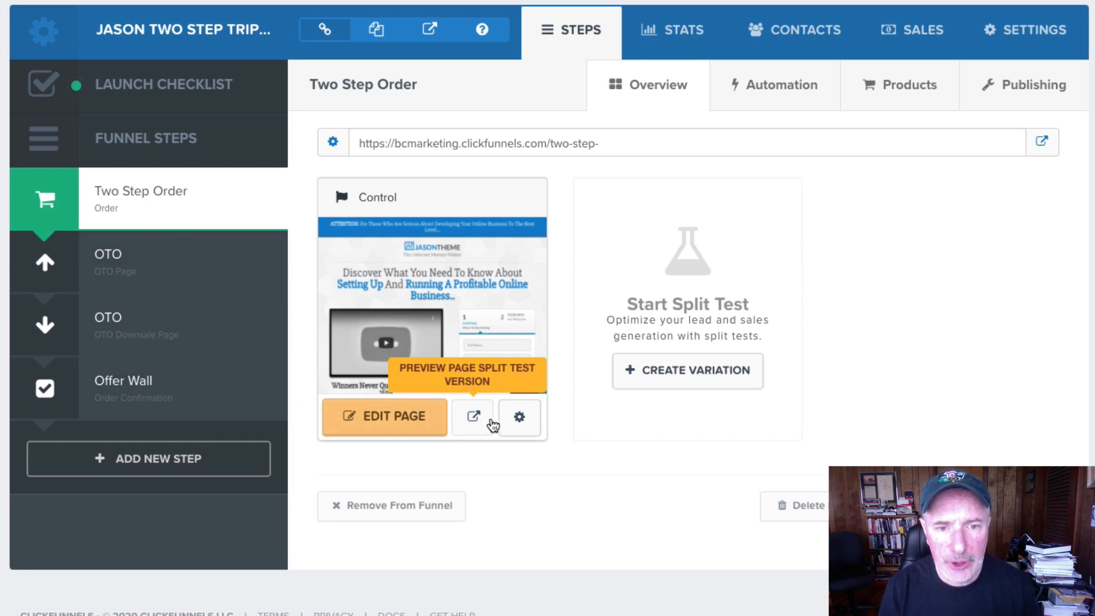
left_click(472, 416)
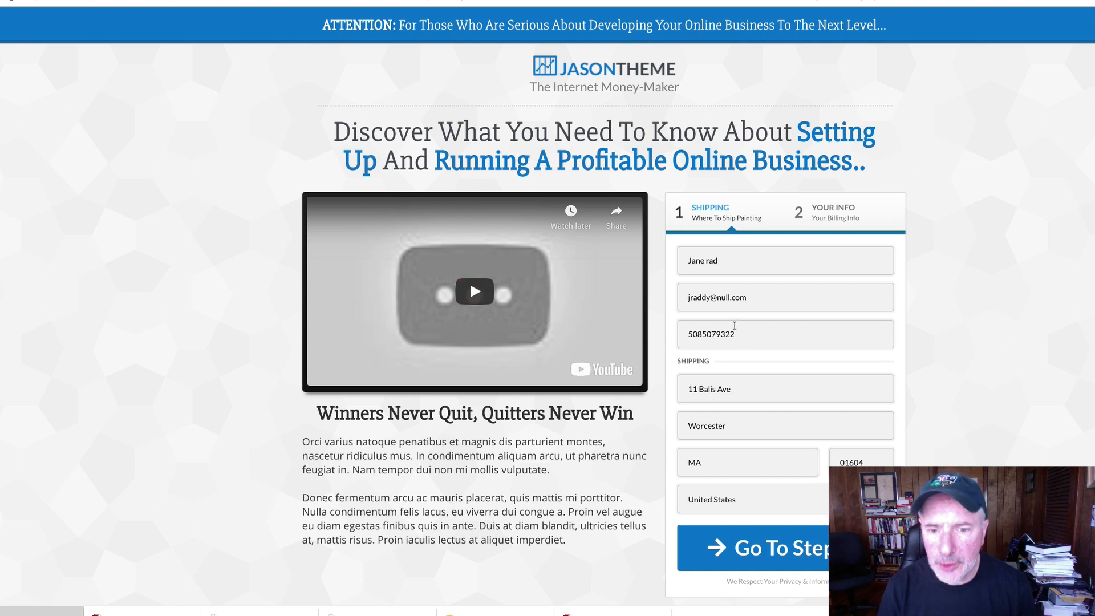
left_click(780, 549)
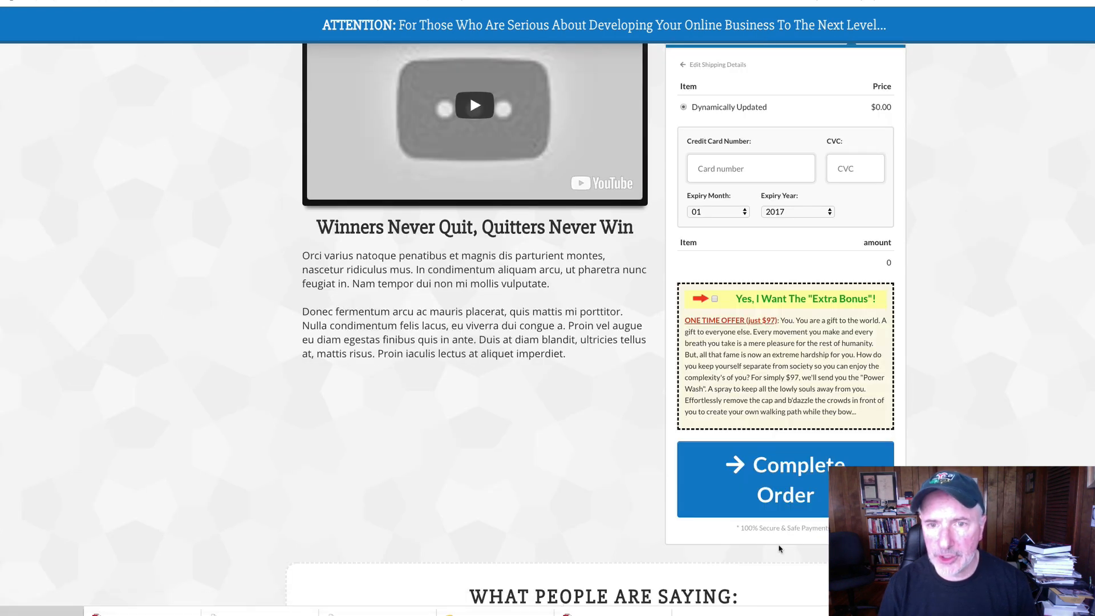
scroll(779, 527, "down", 3)
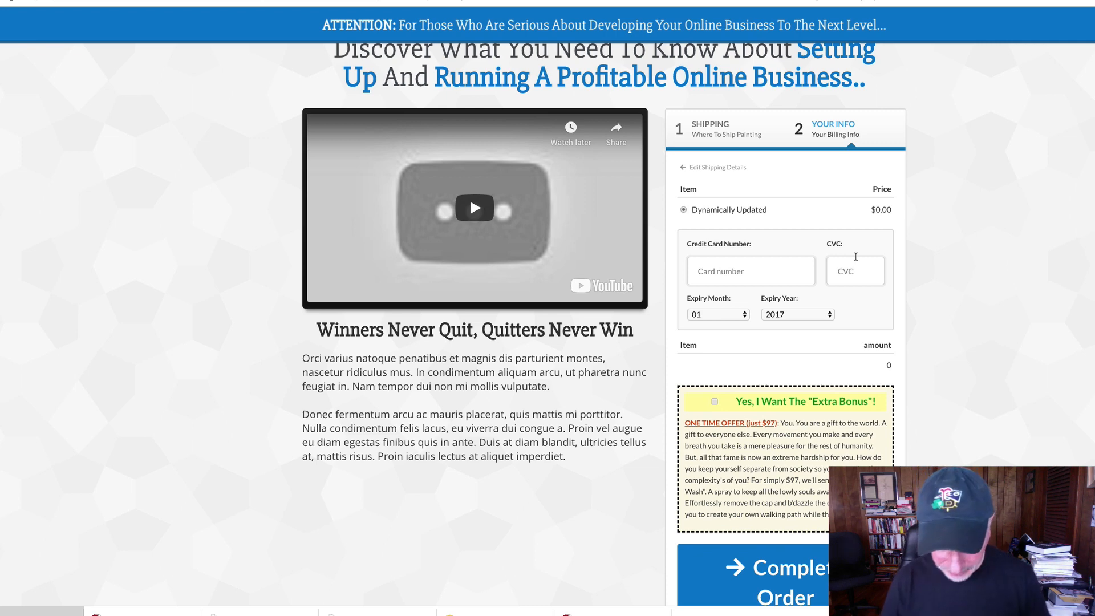
scroll(855, 257, "up", 2)
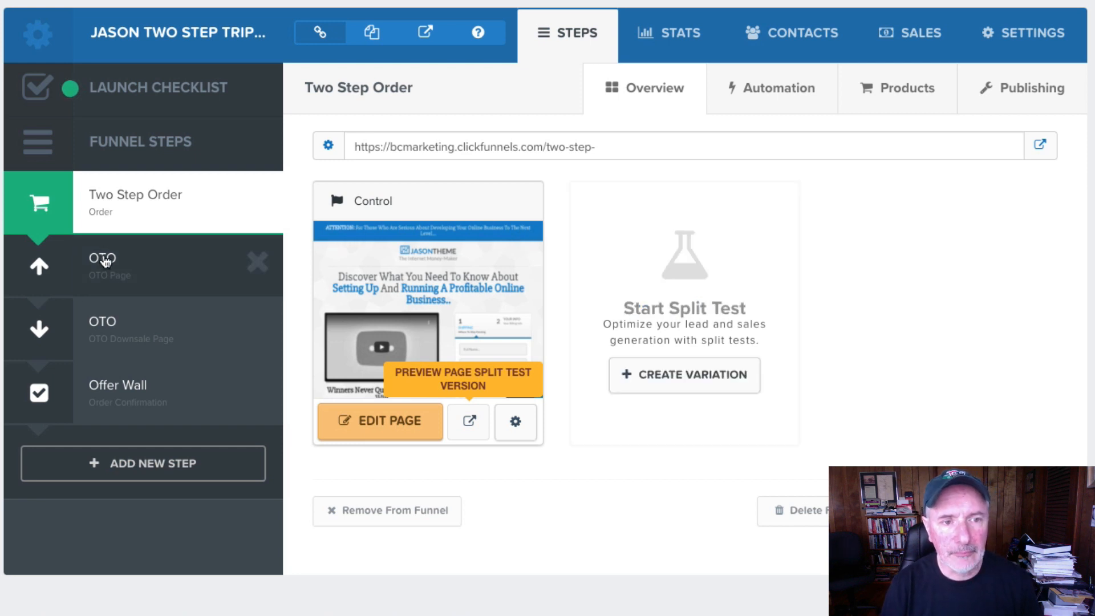
Preview the OTO Page step and examine its video, order button, decline link and testimonials
left_click(104, 261)
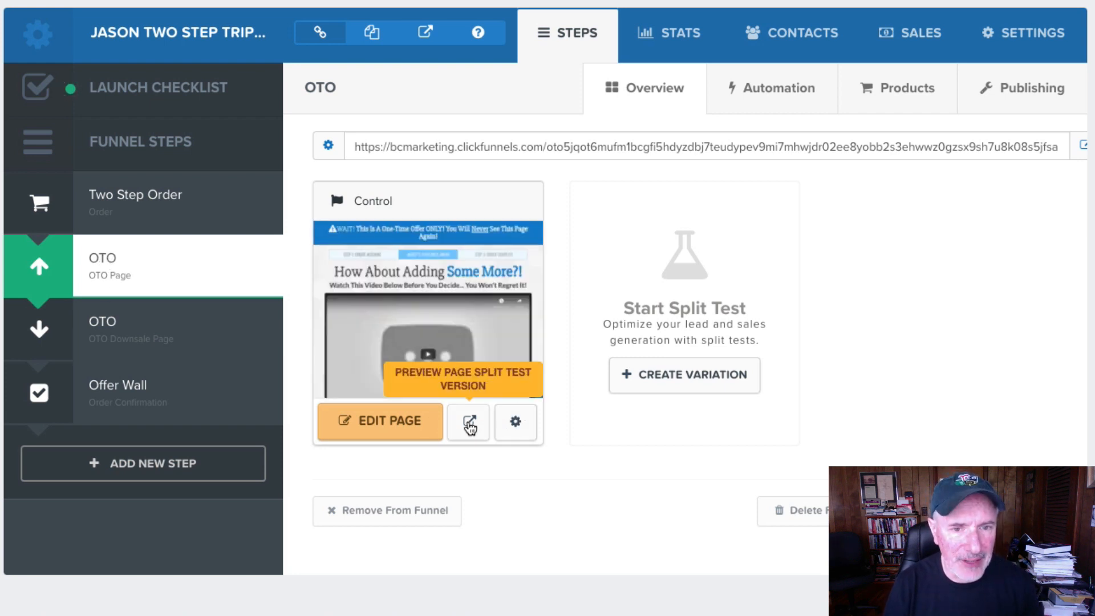
left_click(469, 425)
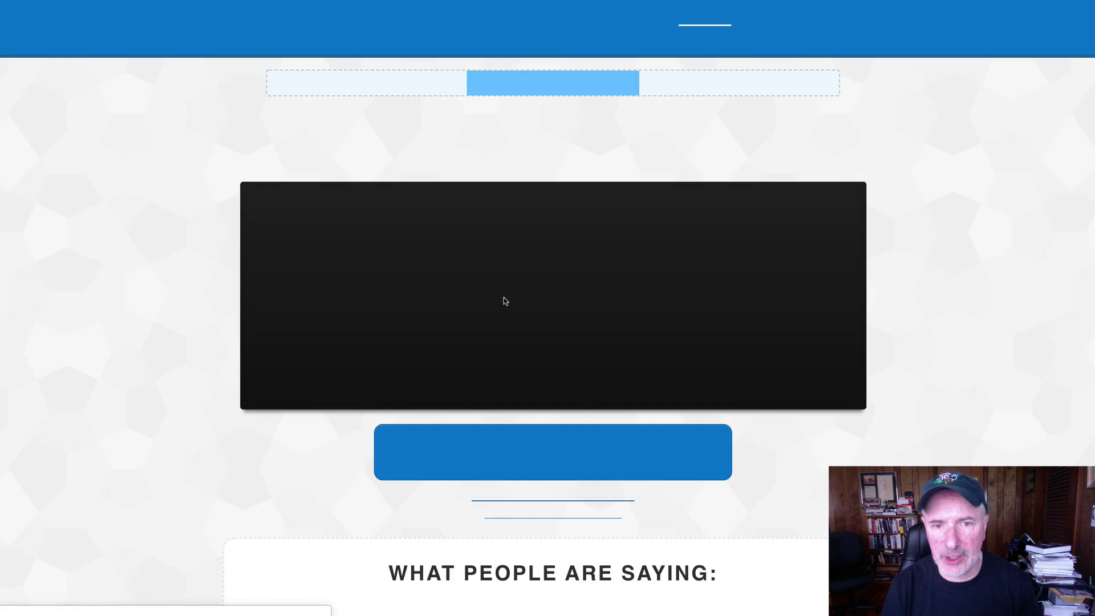
scroll(599, 324, "down", 3)
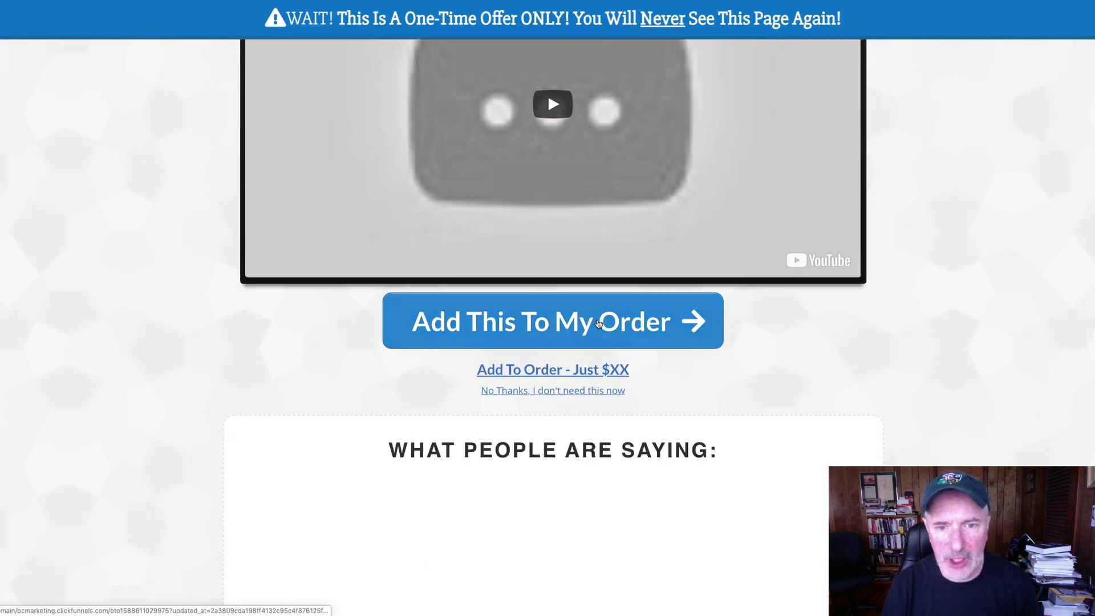
scroll(558, 398, "up", 3)
scroll(556, 403, "up", 2)
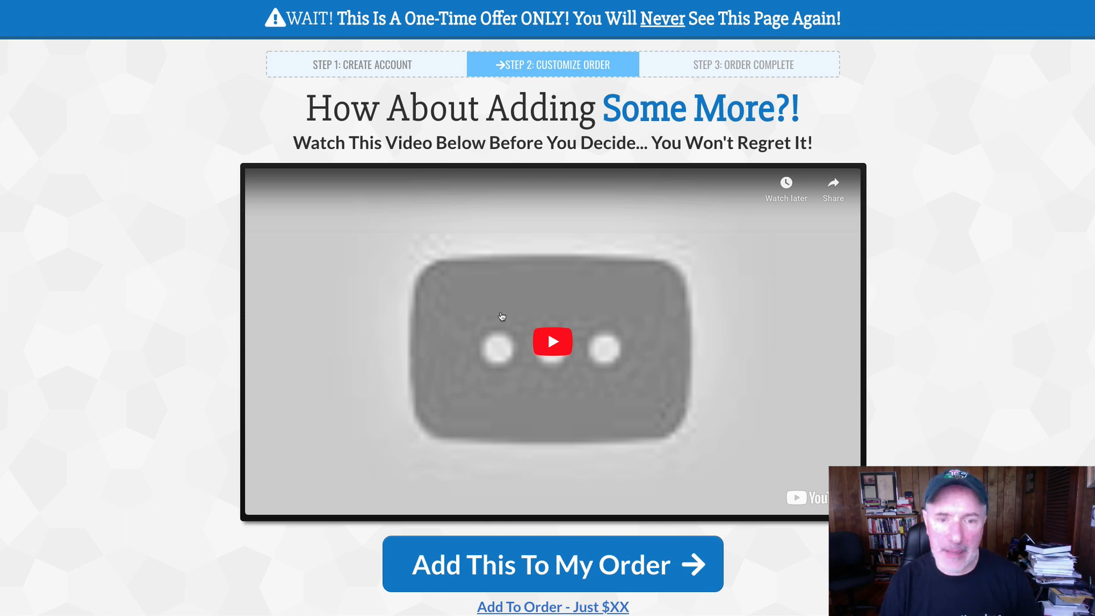
scroll(521, 305, "down", 5)
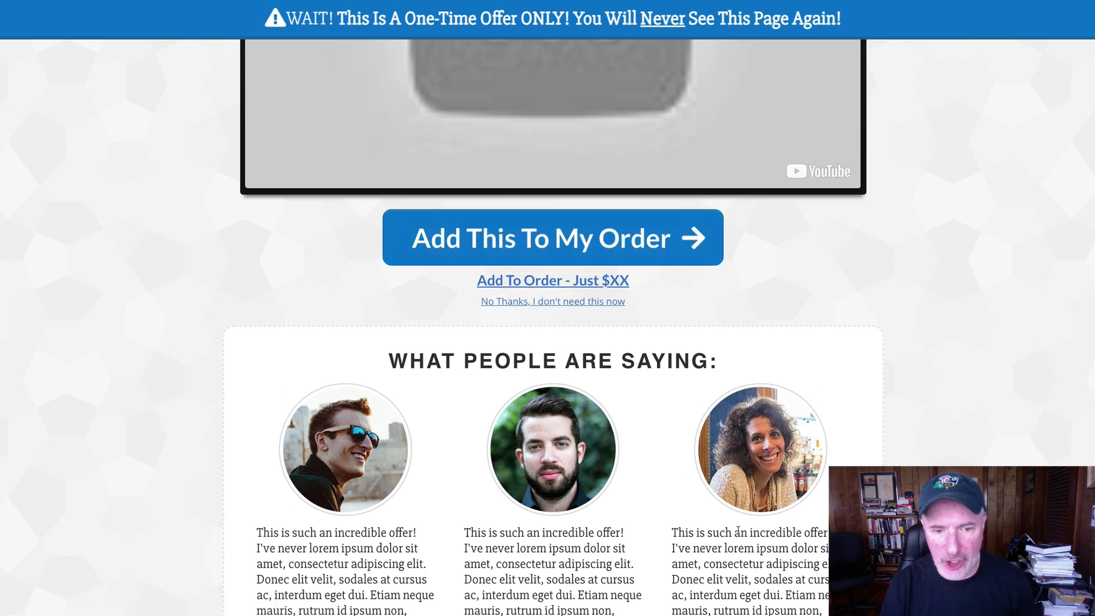
scroll(738, 532, "down", 3)
scroll(738, 531, "up", 7)
scroll(738, 532, "down", 7)
scroll(738, 531, "up", 7)
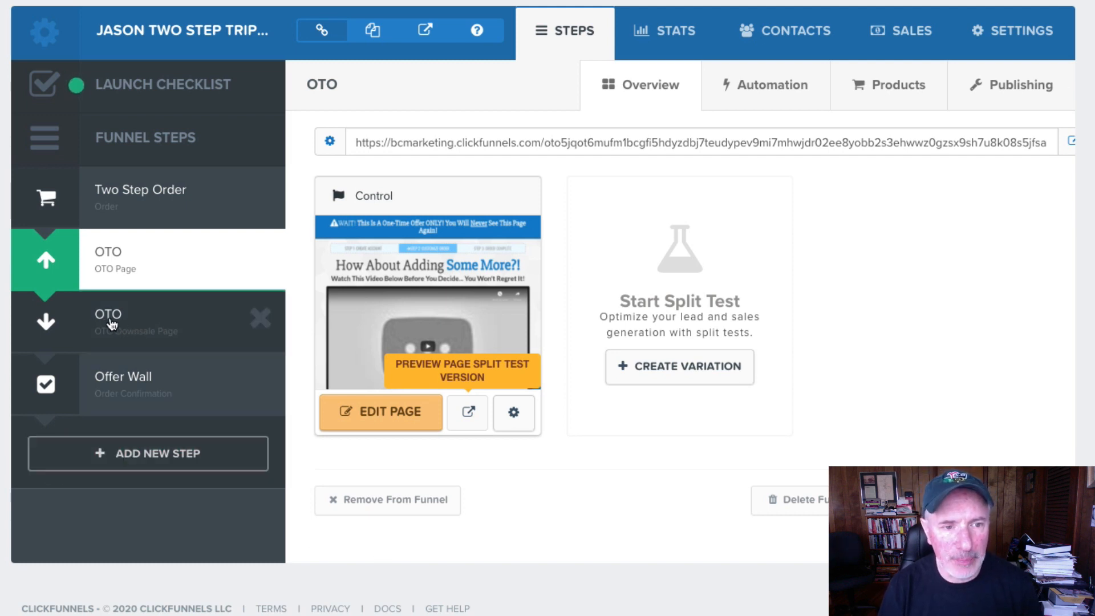
Preview the Offer Wall order confirmation page and examine its product receipt and additional product offers
left_click(113, 378)
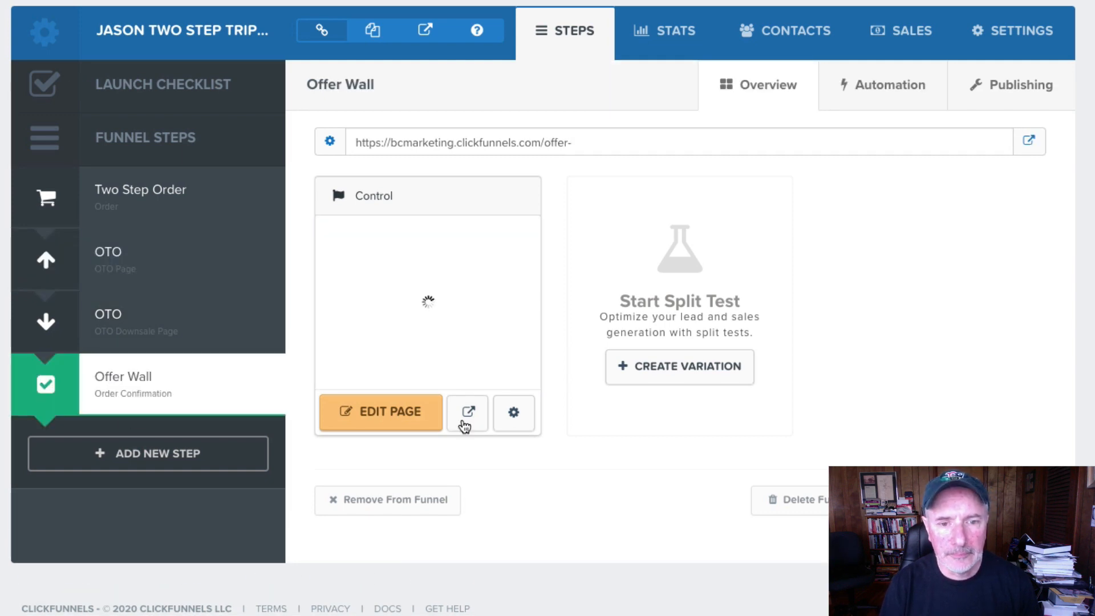
left_click(468, 411)
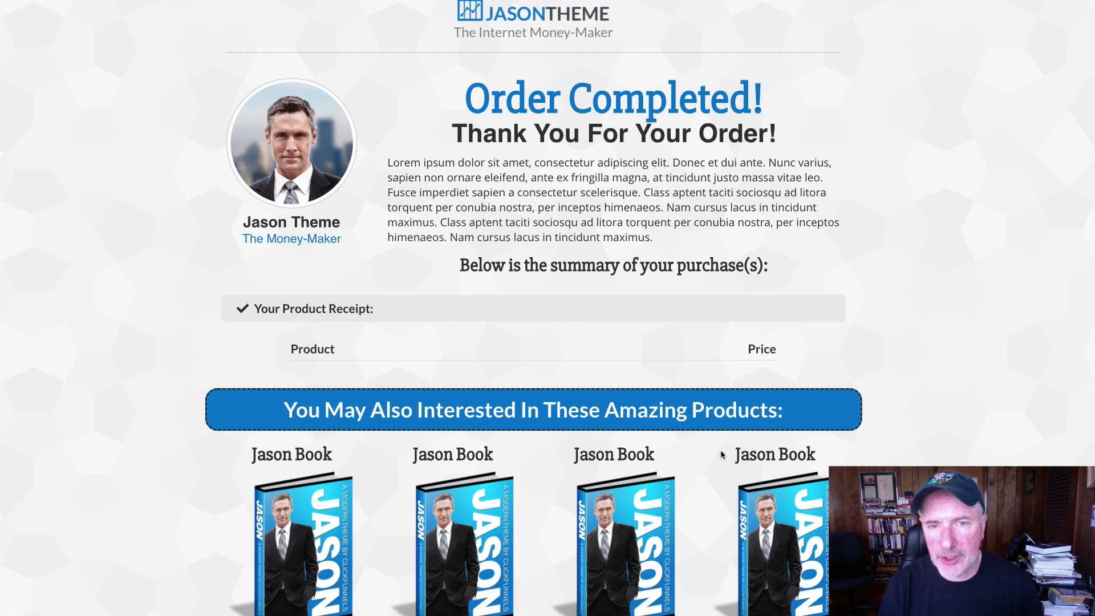
scroll(722, 455, "down", 1)
scroll(722, 454, "up", 1)
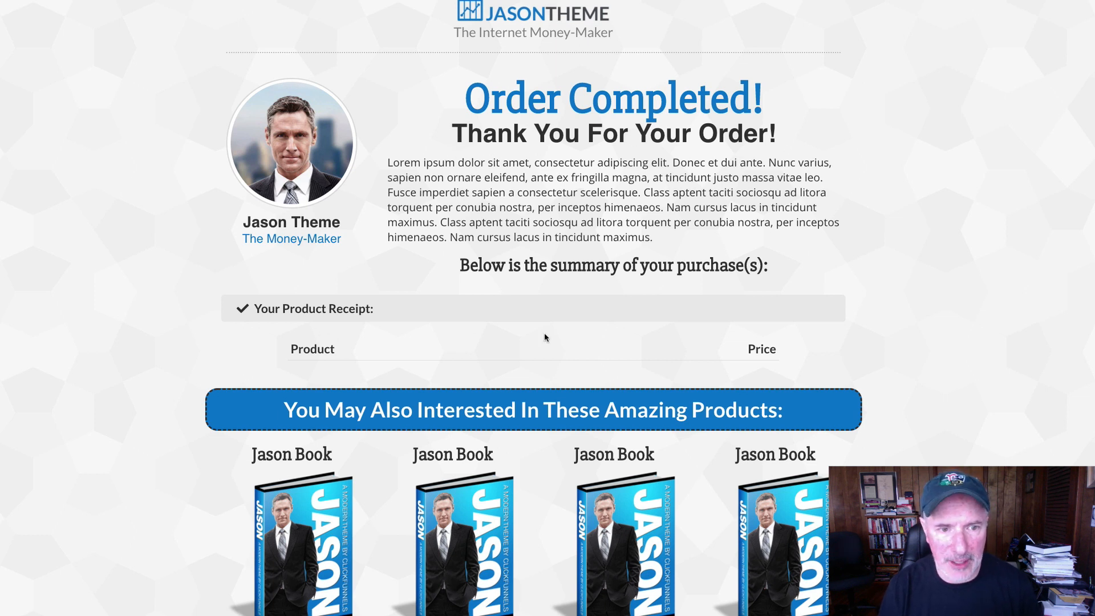
scroll(726, 331, "down", 3)
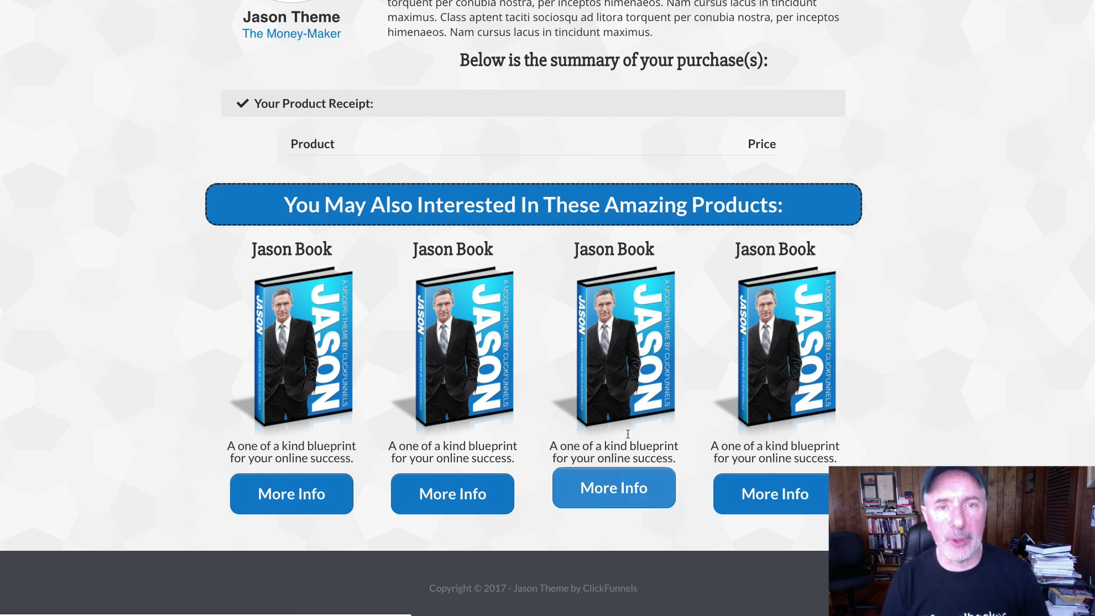
scroll(627, 434, "up", 10)
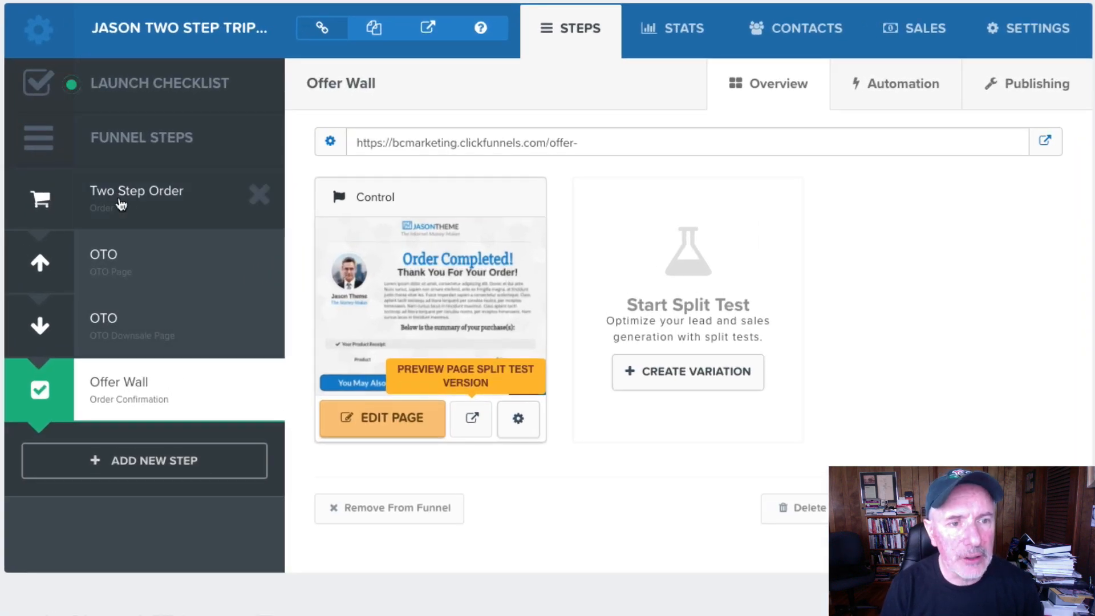
Check the Two Step Order step's automation events and start adding a new product to that step
left_click(121, 204)
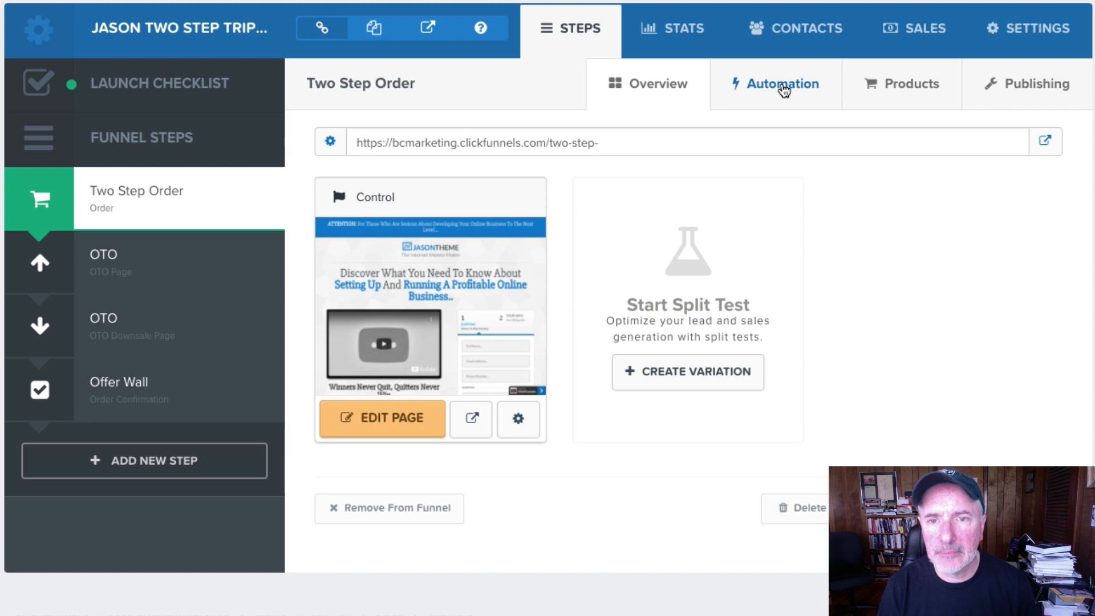
left_click(783, 90)
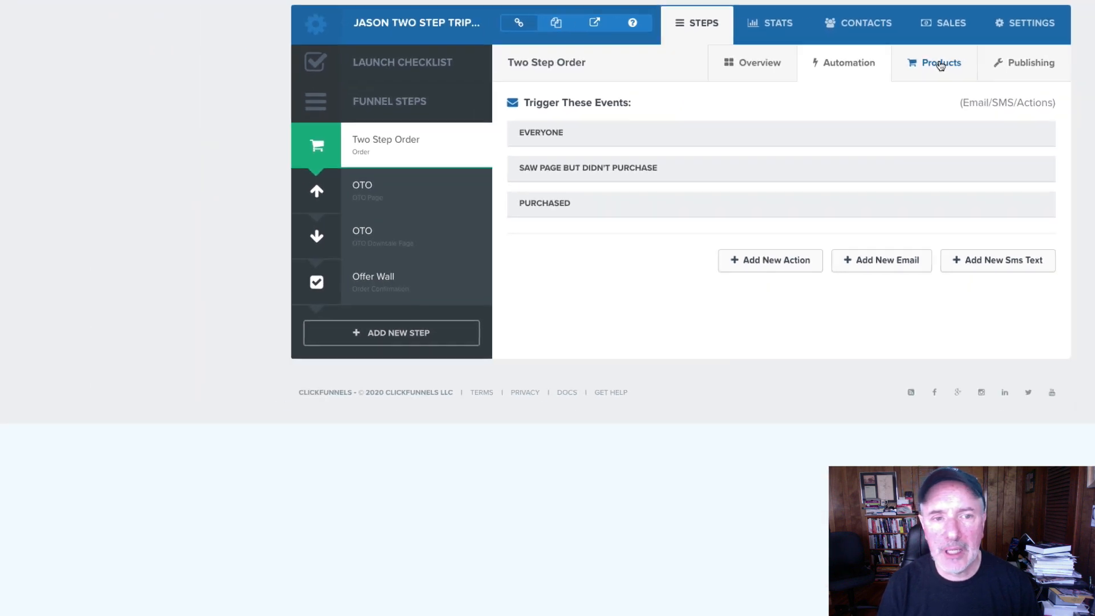
left_click(941, 64)
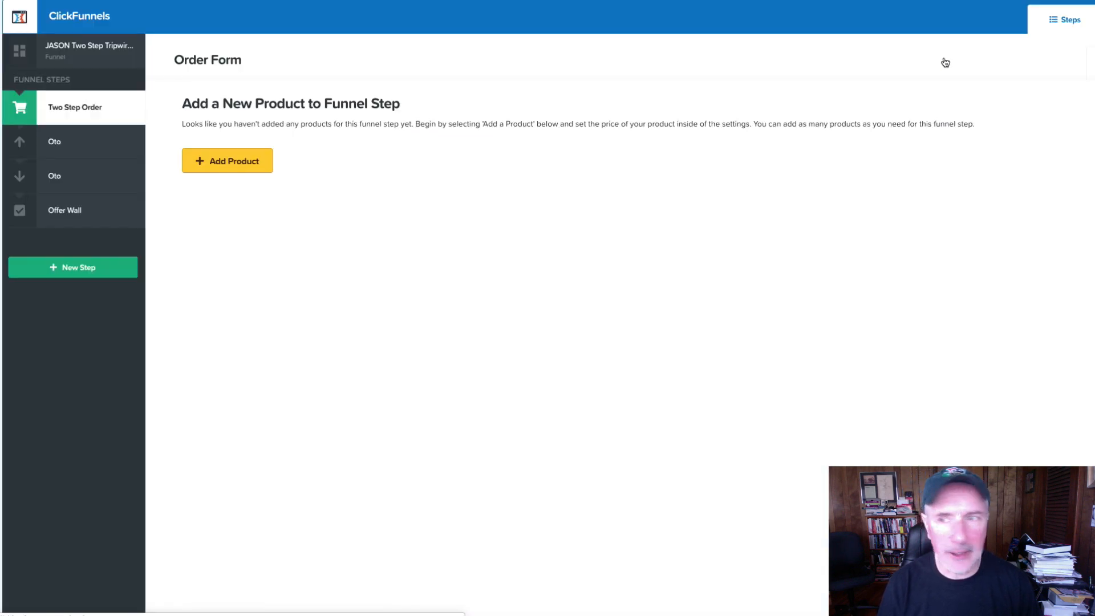
left_click(236, 160)
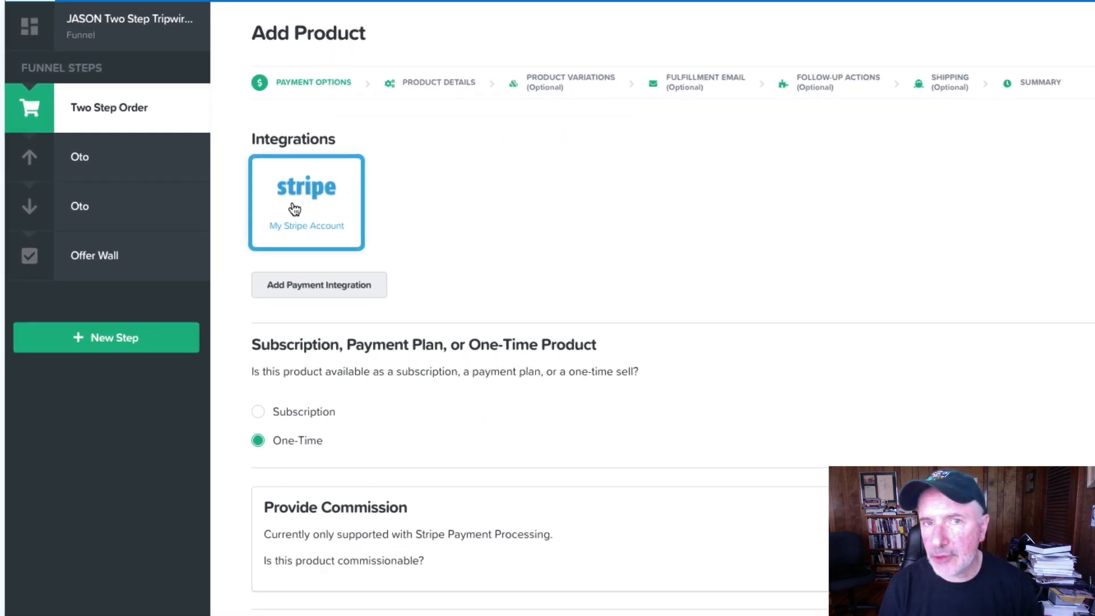
Choose My Stripe Account as the product's payment integration, then save the payment options and continue to the product details
left_click(294, 209)
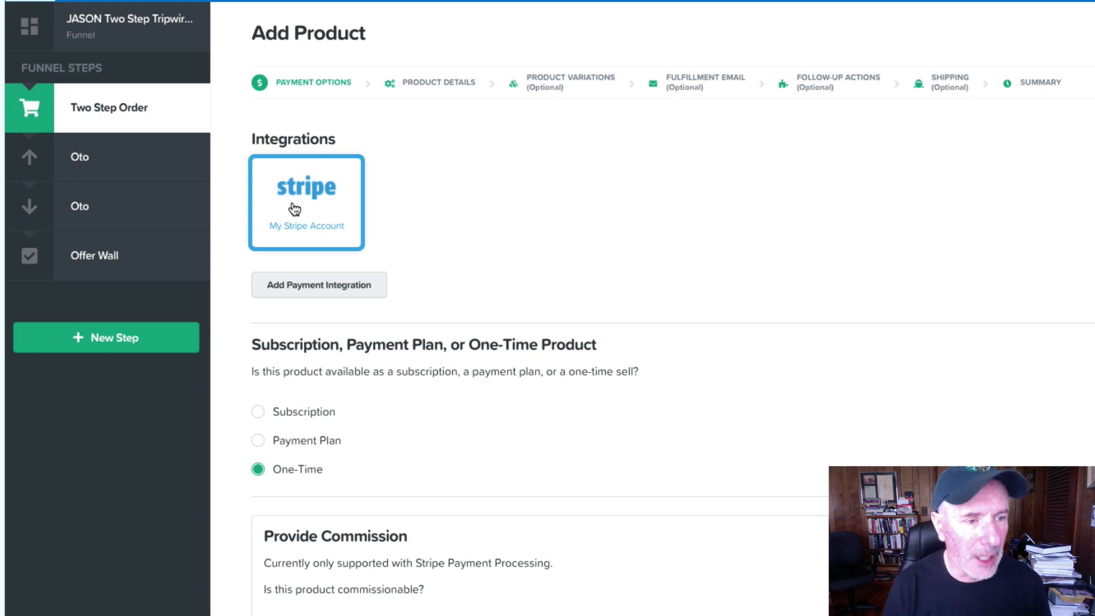
left_click(288, 197)
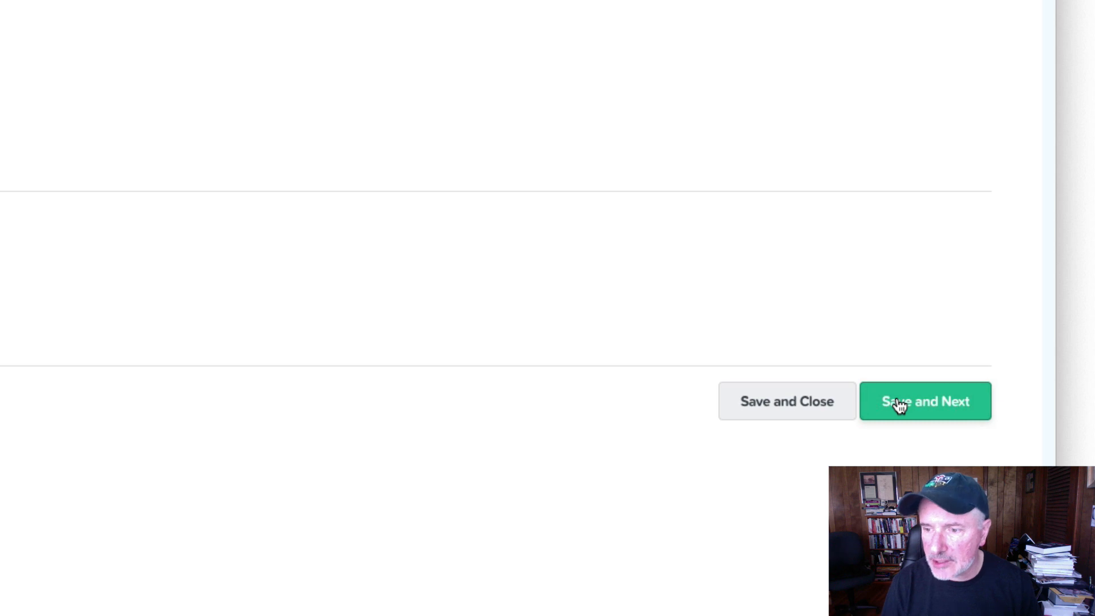
left_click(944, 414)
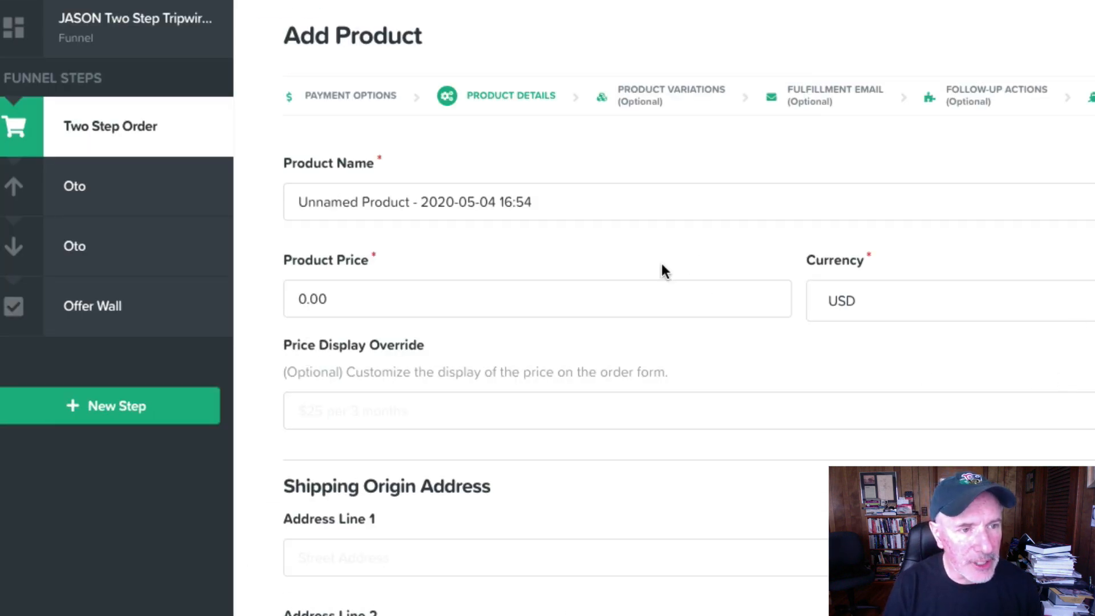
Name the product E-Book and set its price to 7.00 in USD
left_click(549, 203)
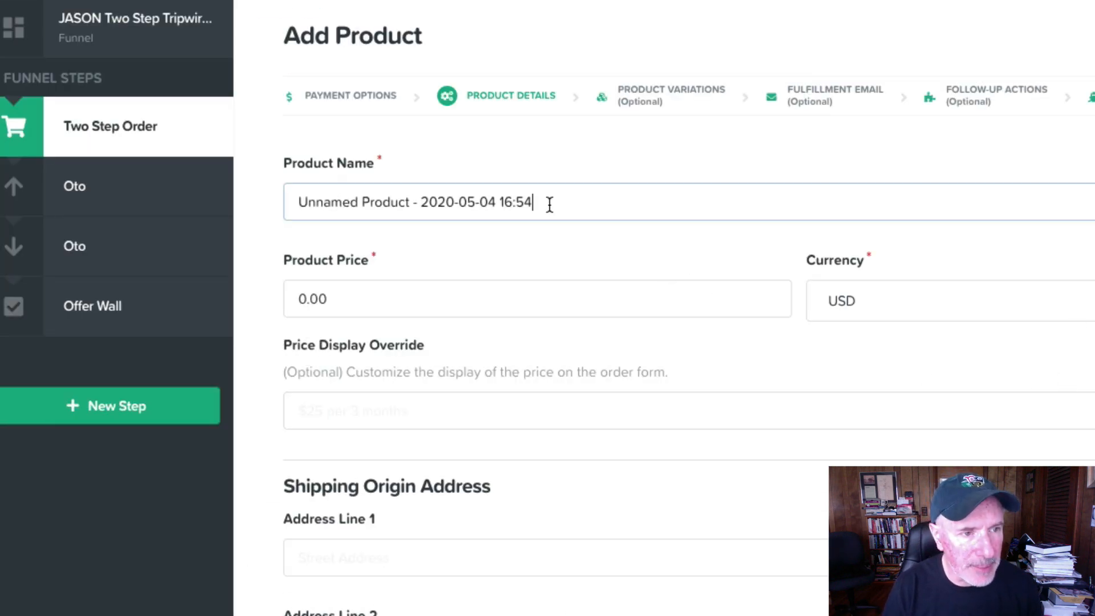
key("ctrl+a")
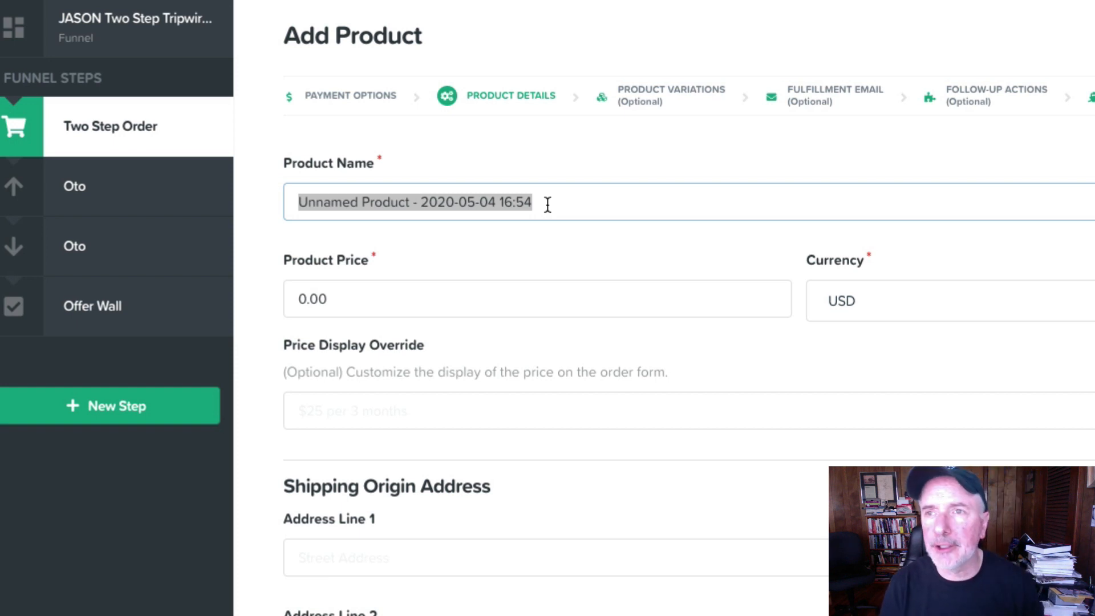
type("E")
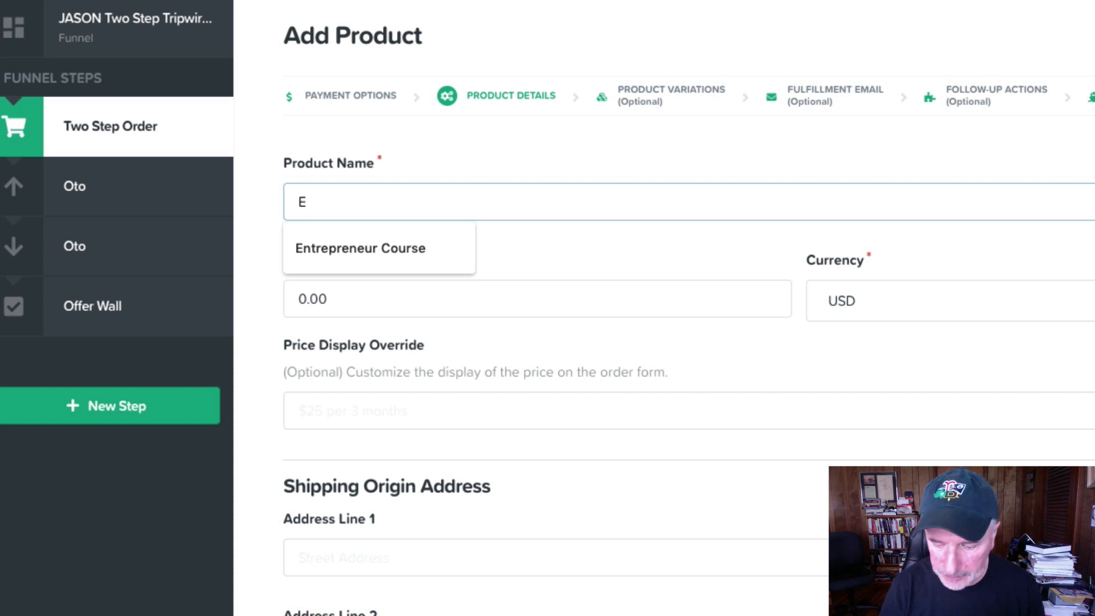
type("-Book")
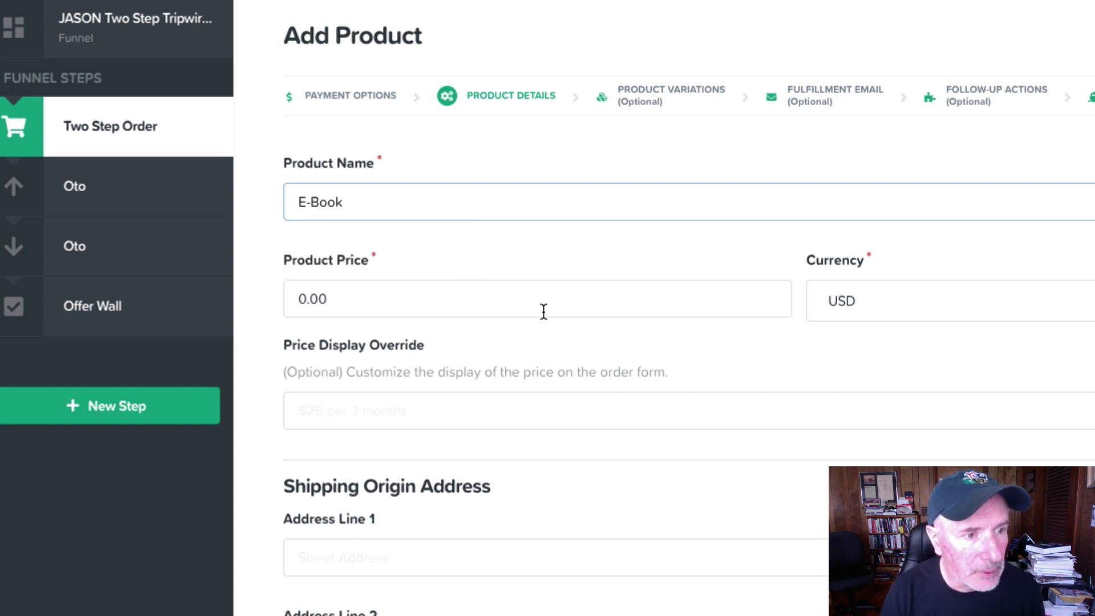
key("Tab")
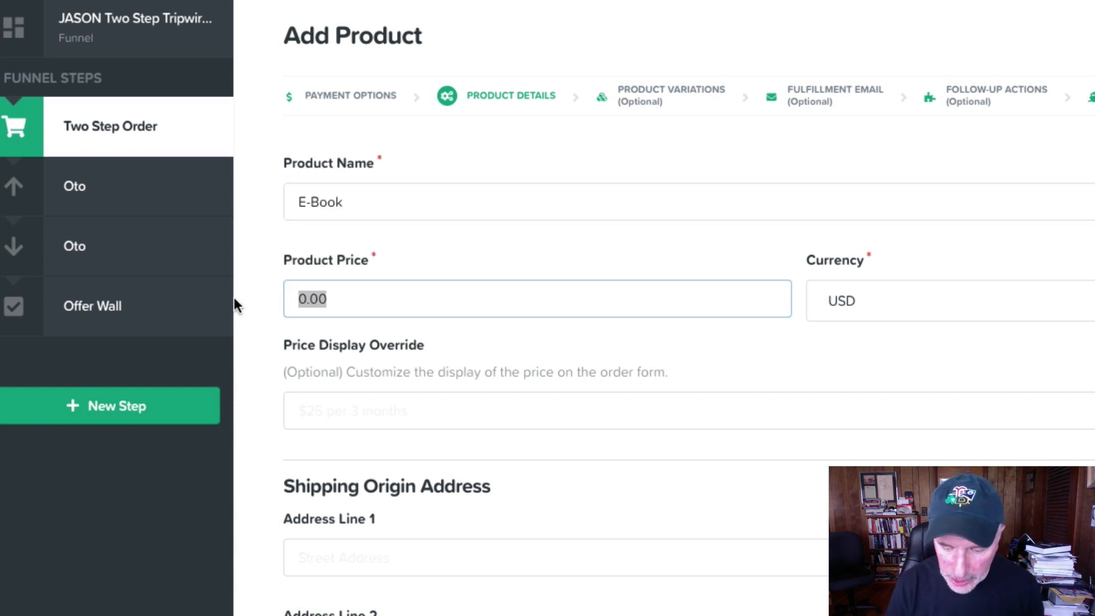
type("7.00")
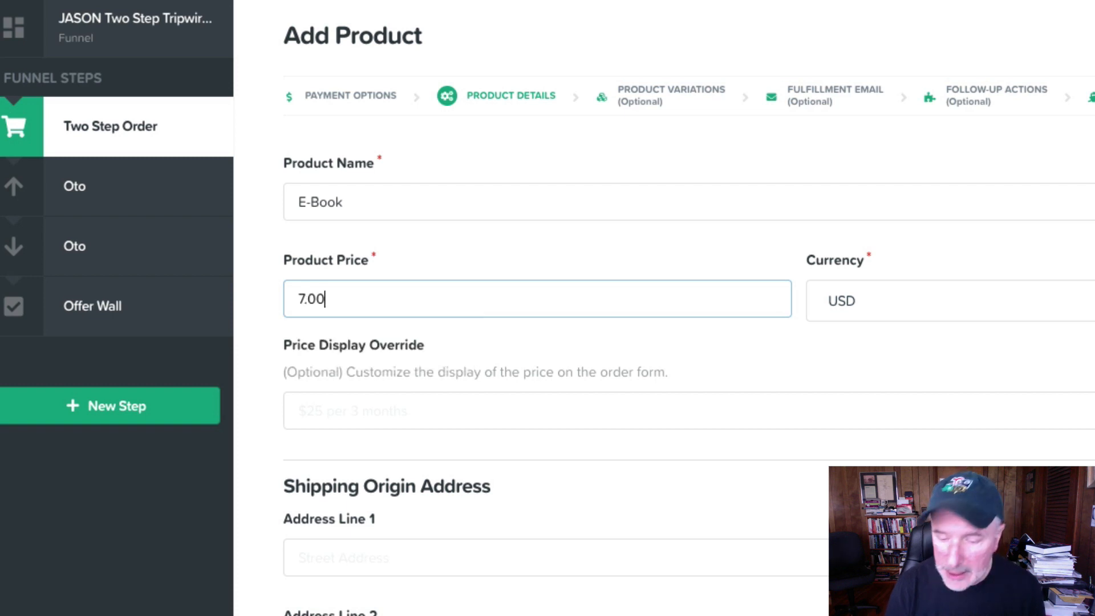
left_click(889, 301)
left_click(829, 341)
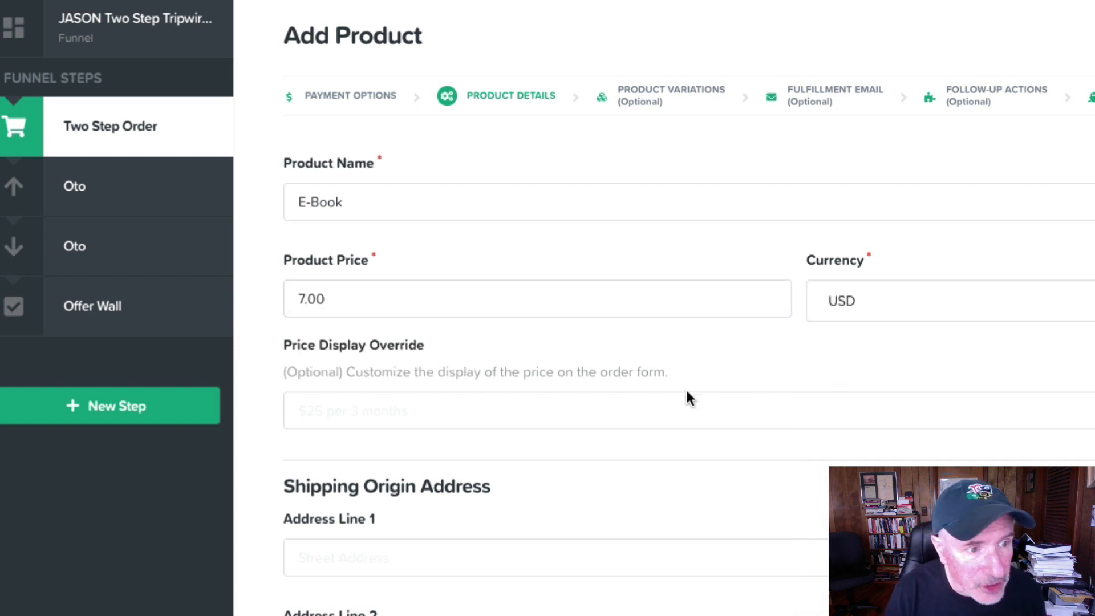
Set the price display override to "$7 Today Only (going back up to $27 soon!)"
left_click(323, 408)
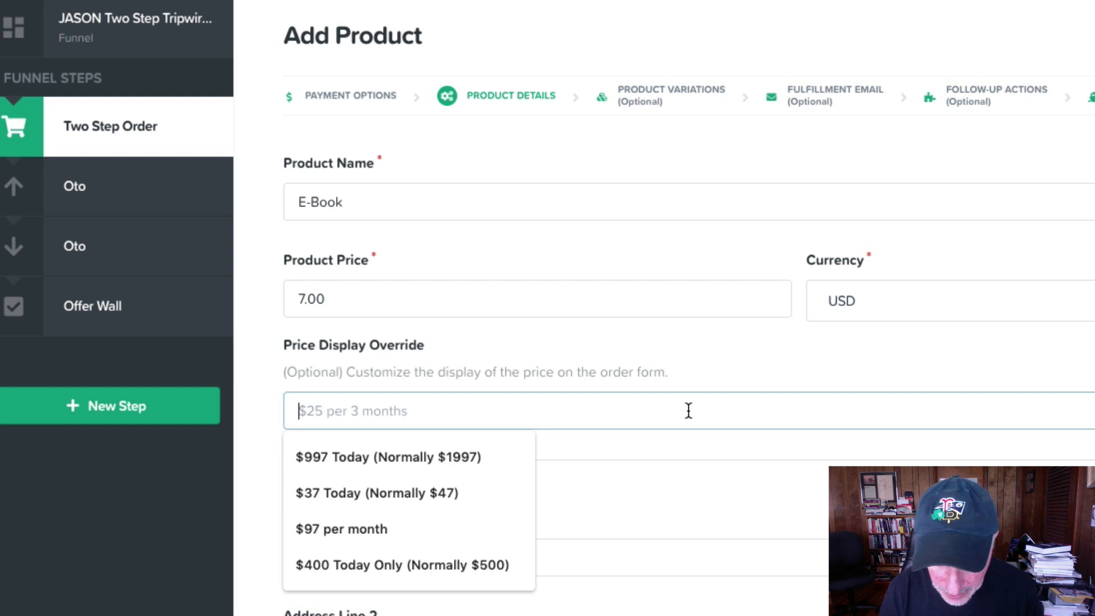
type("$7")
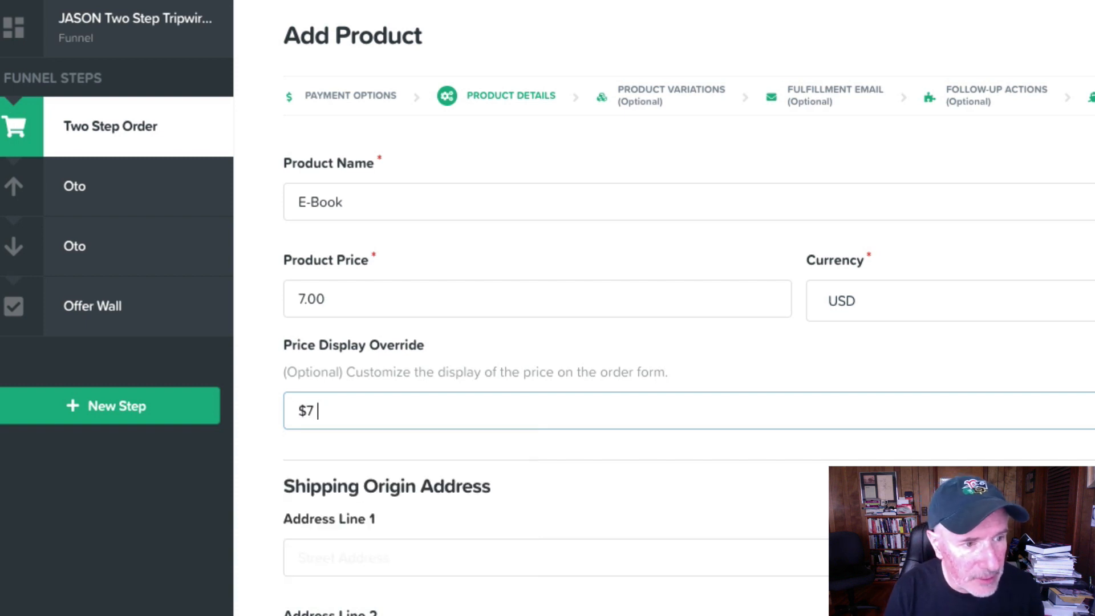
type(" to")
key("BackSpace")
key("BackSpace")
type("T")
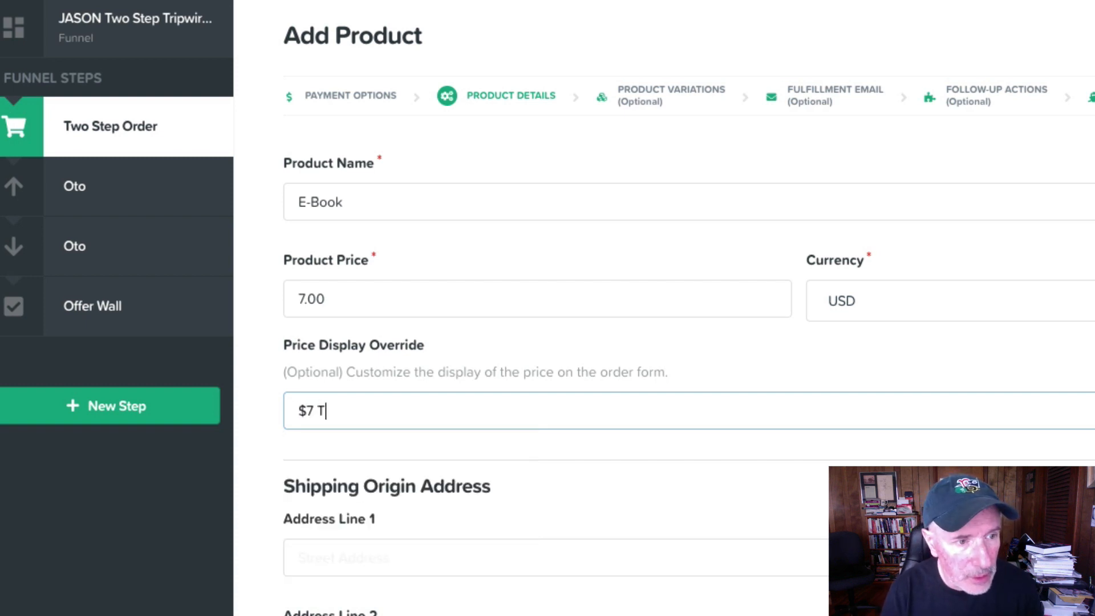
type("oday Only (")
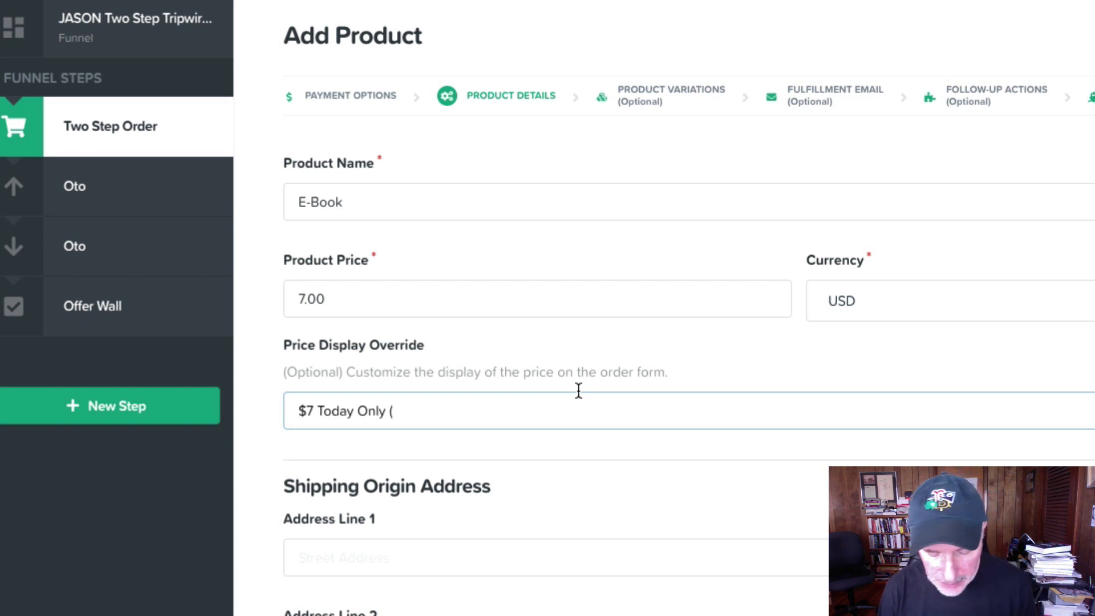
type("$")
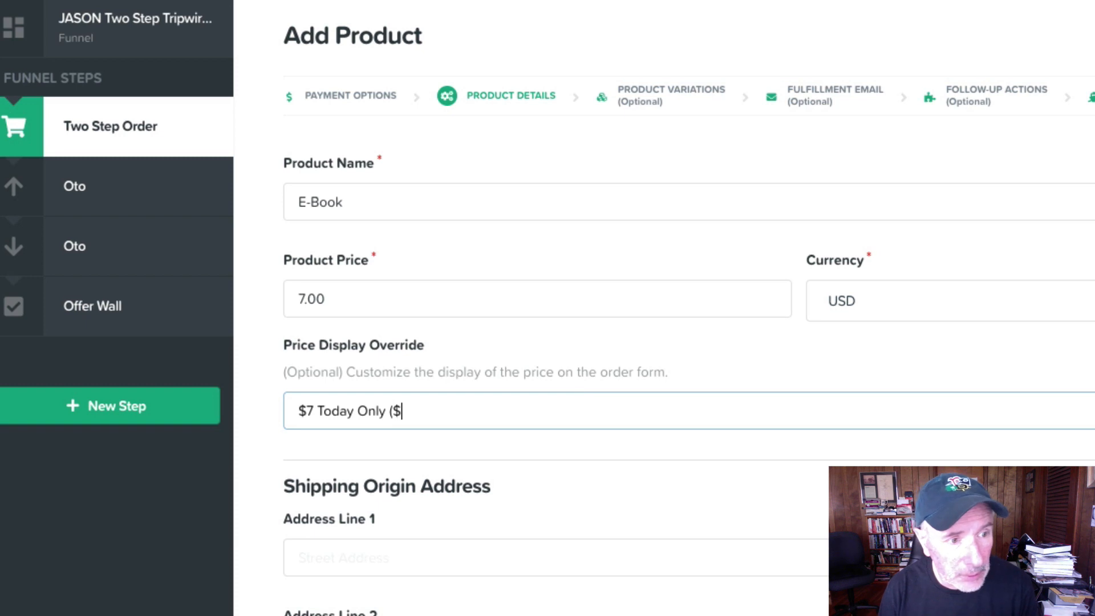
type("27")
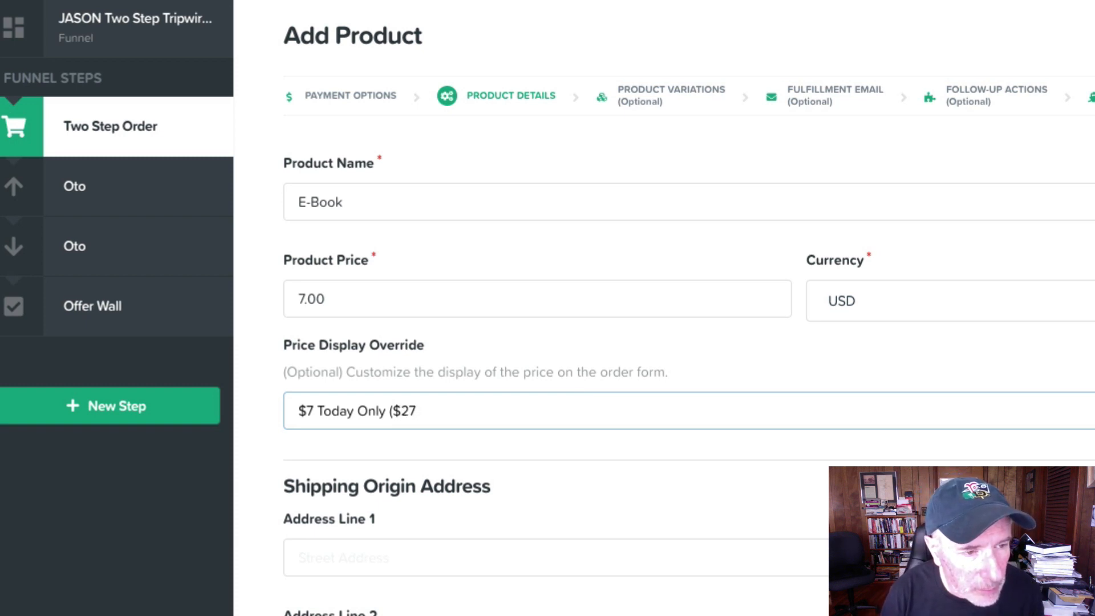
key("BackSpace")
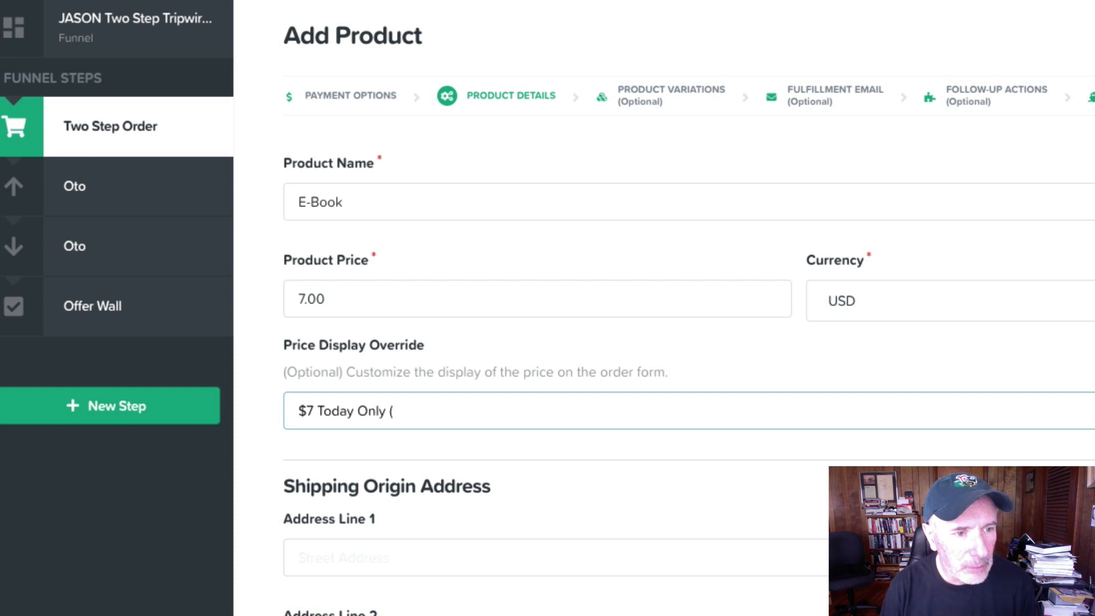
type("going back")
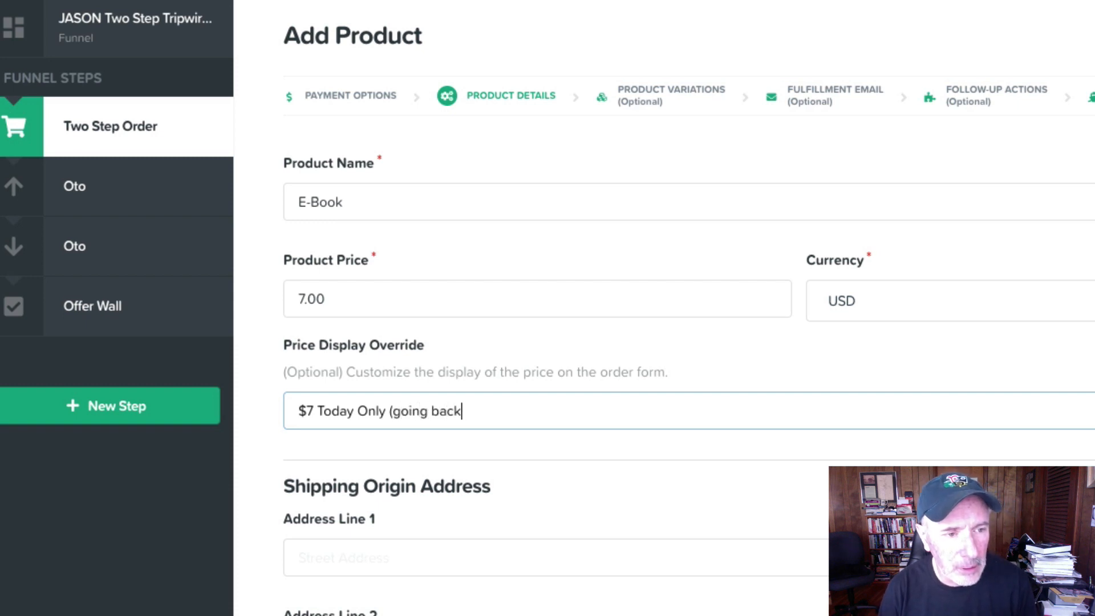
type(" up to $27")
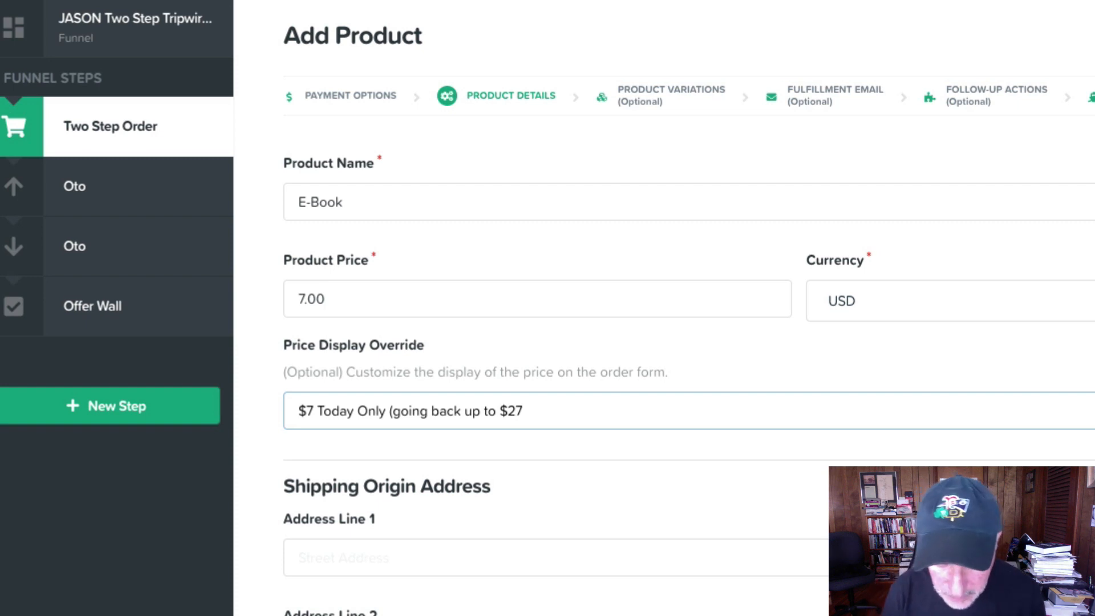
type(" soon!")
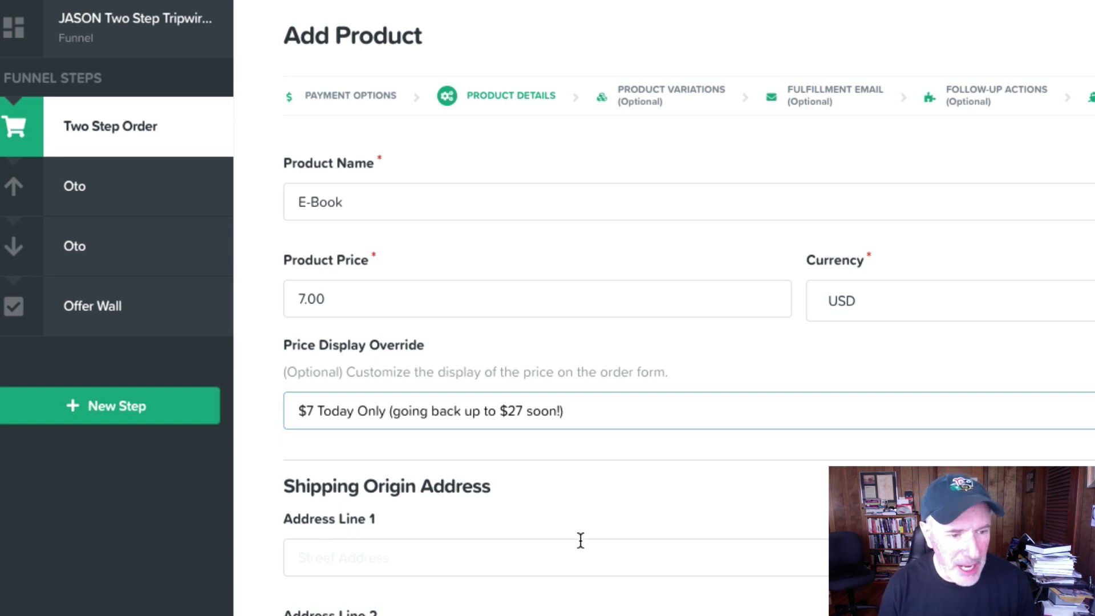
Enter E-Book as the billing description for customers' credit card statements
scroll(578, 540, "down", 8)
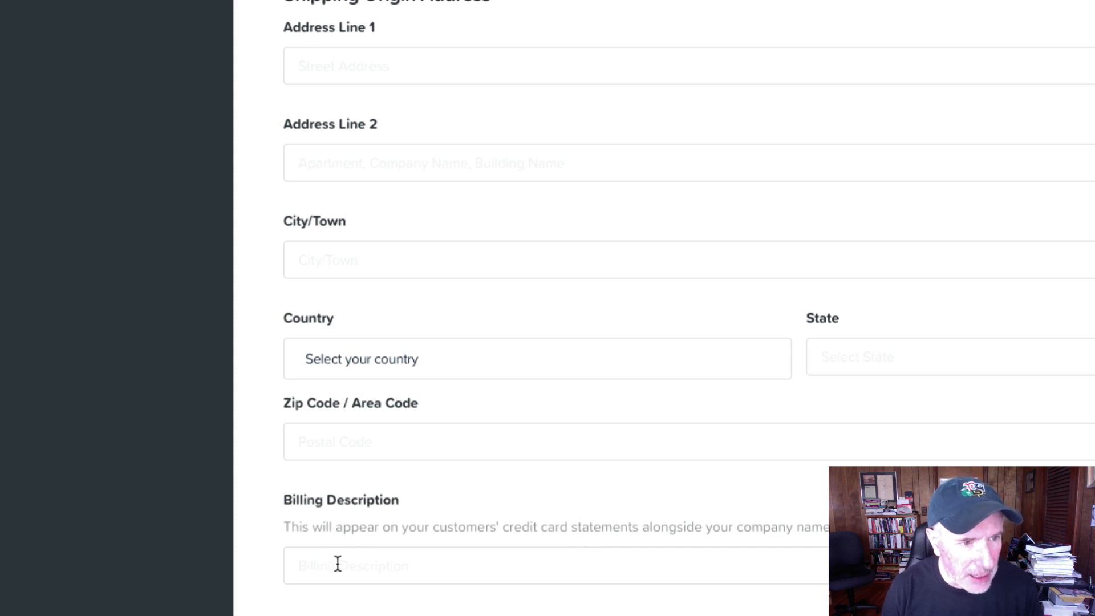
left_click(338, 563)
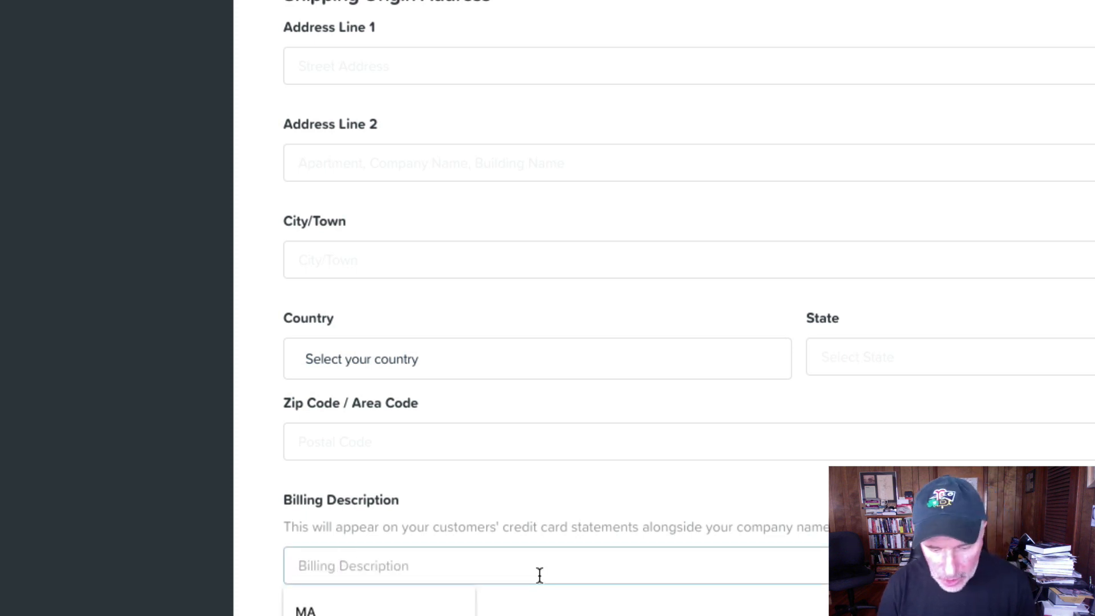
type("B")
key("BackSpace")
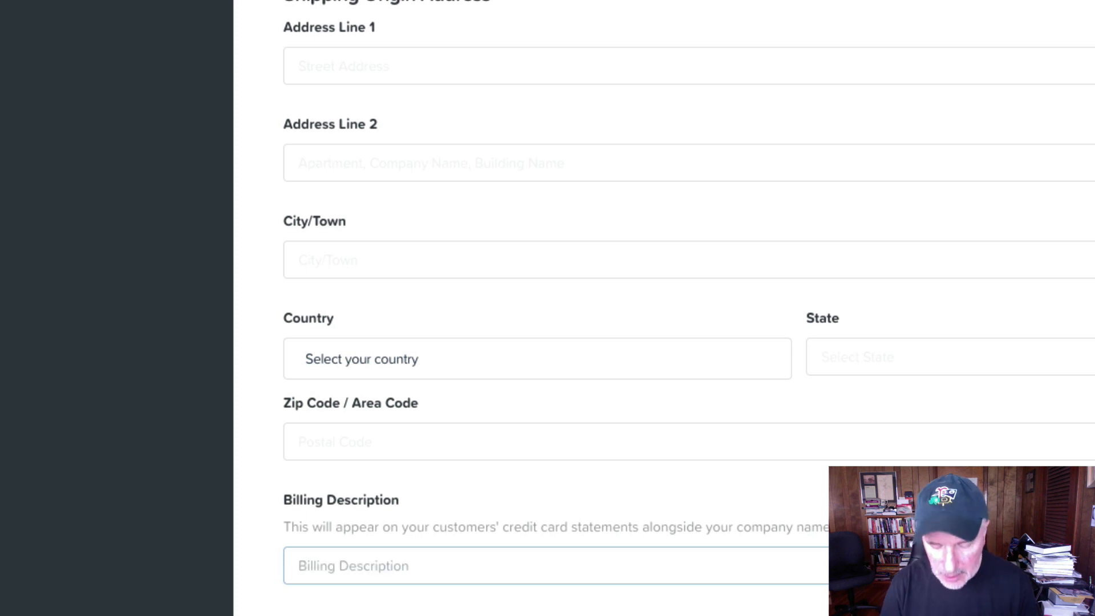
type("E")
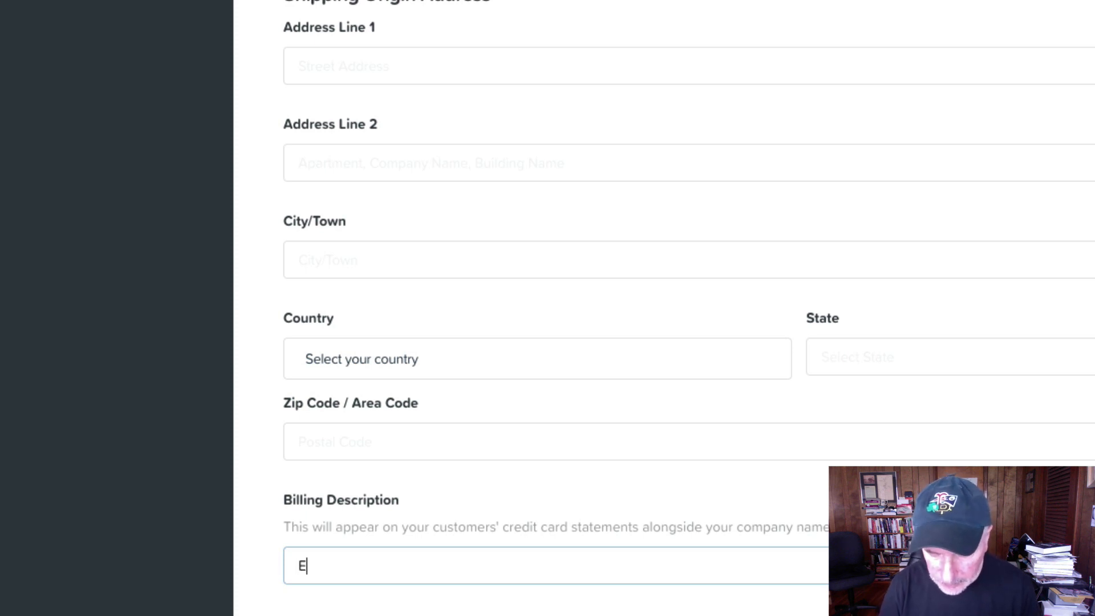
type("-Book")
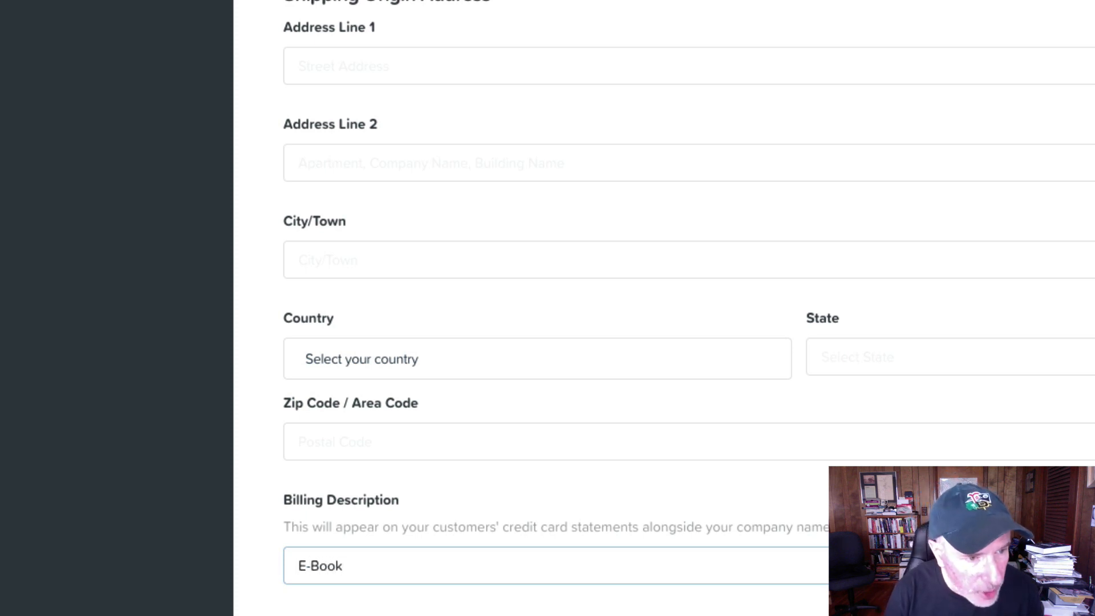
Enter "Product e-book." as the product description, then save the product details and continue to the product variations
left_click(360, 612)
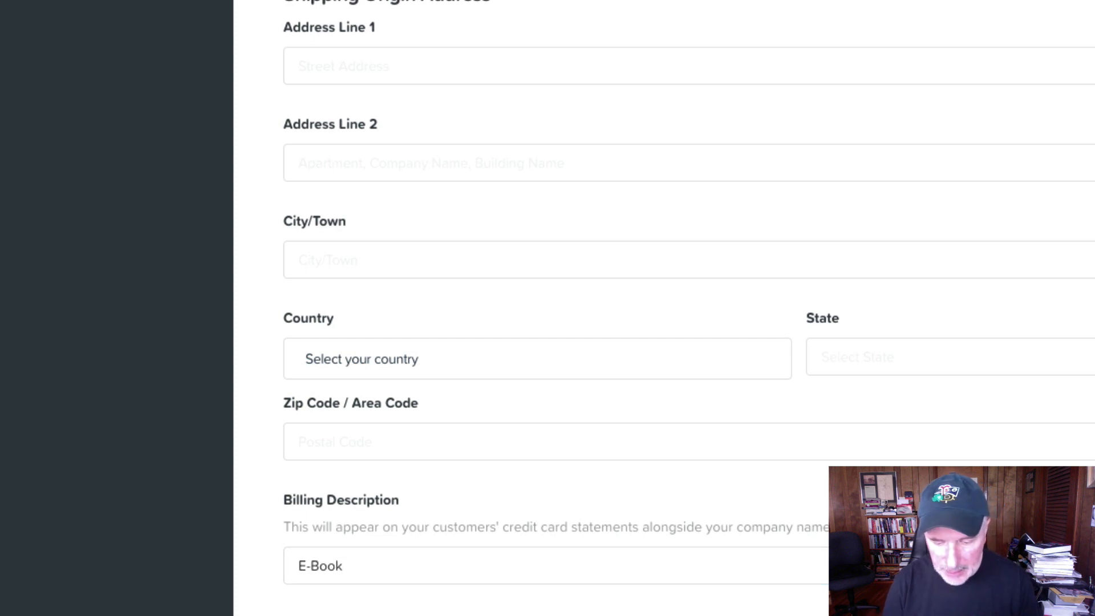
type("Product e-bo")
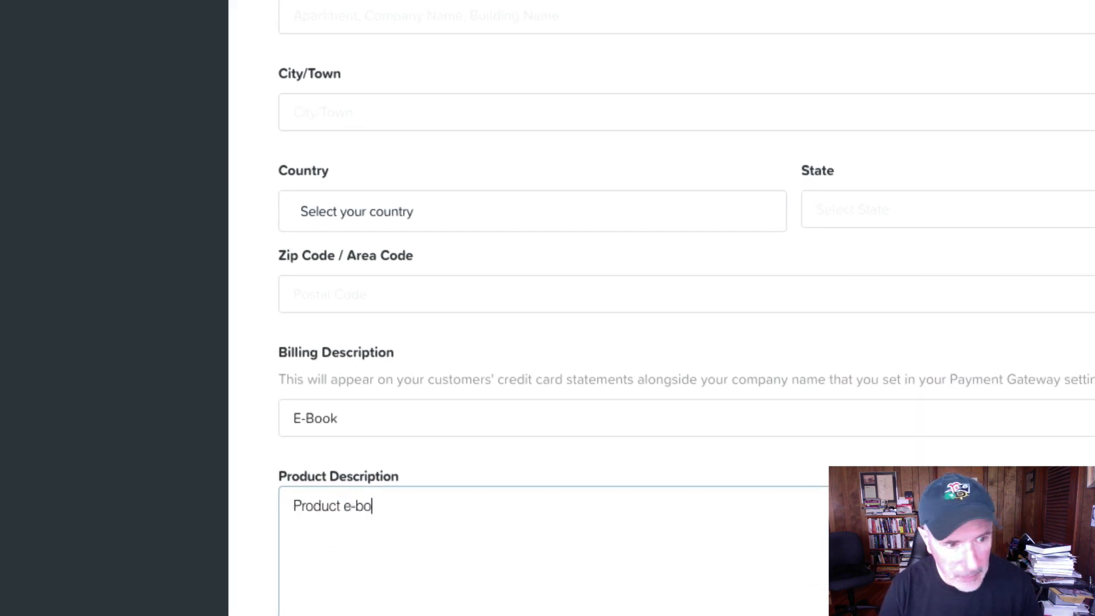
type("ok.")
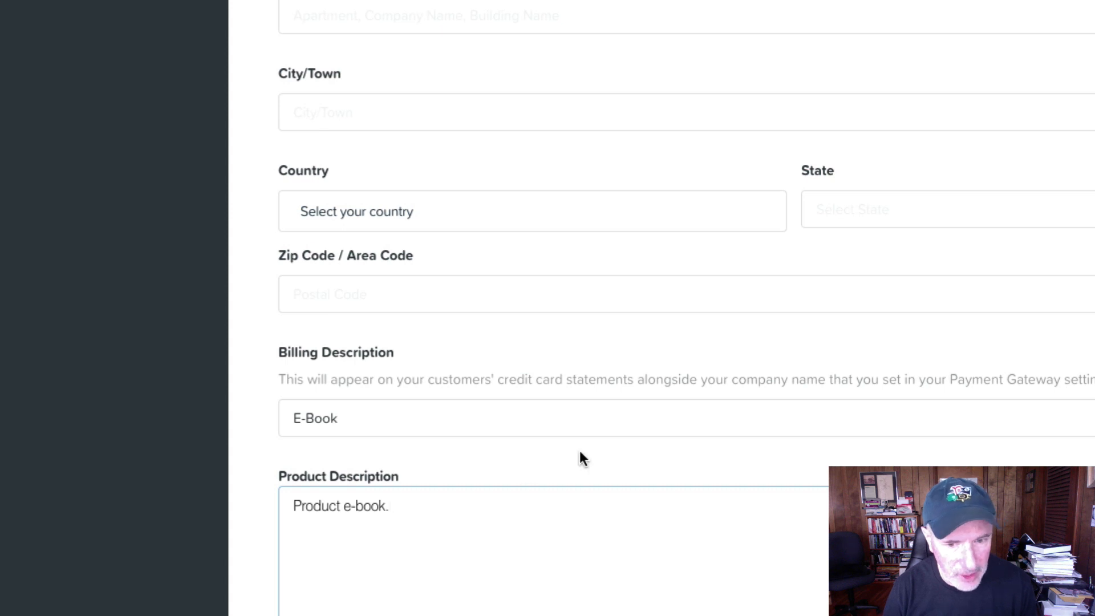
scroll(579, 458, "down", 5)
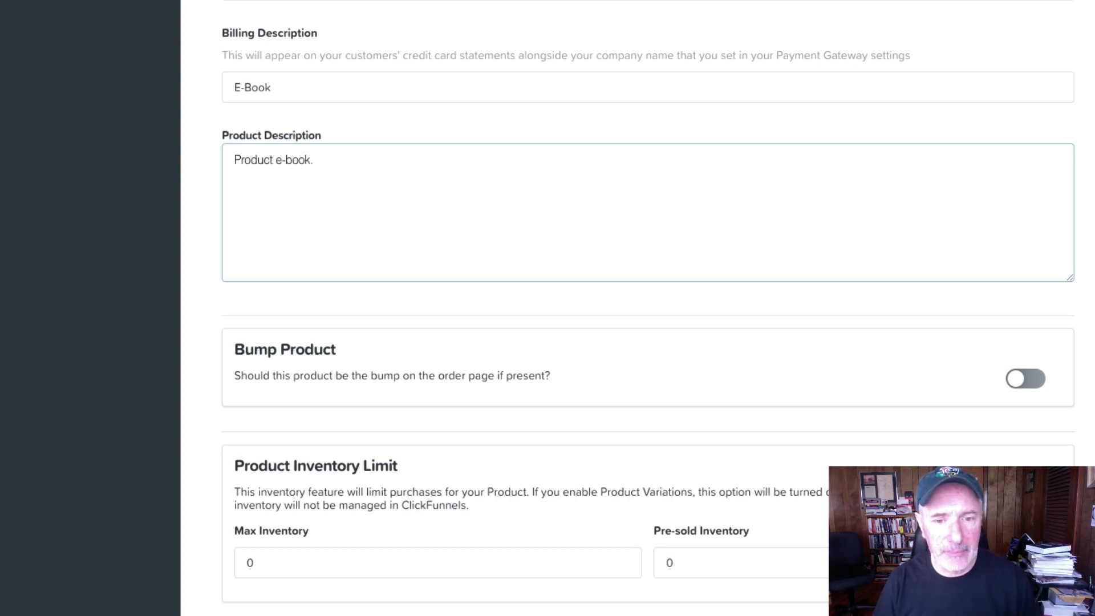
key("Tab")
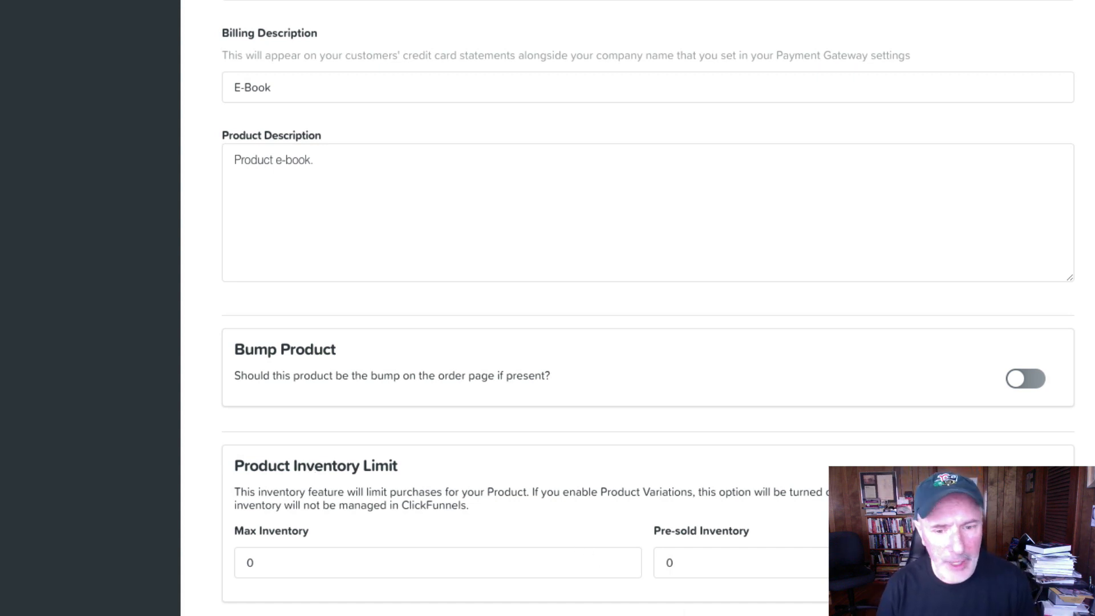
scroll(1032, 600, "down", 3)
left_click(1020, 470)
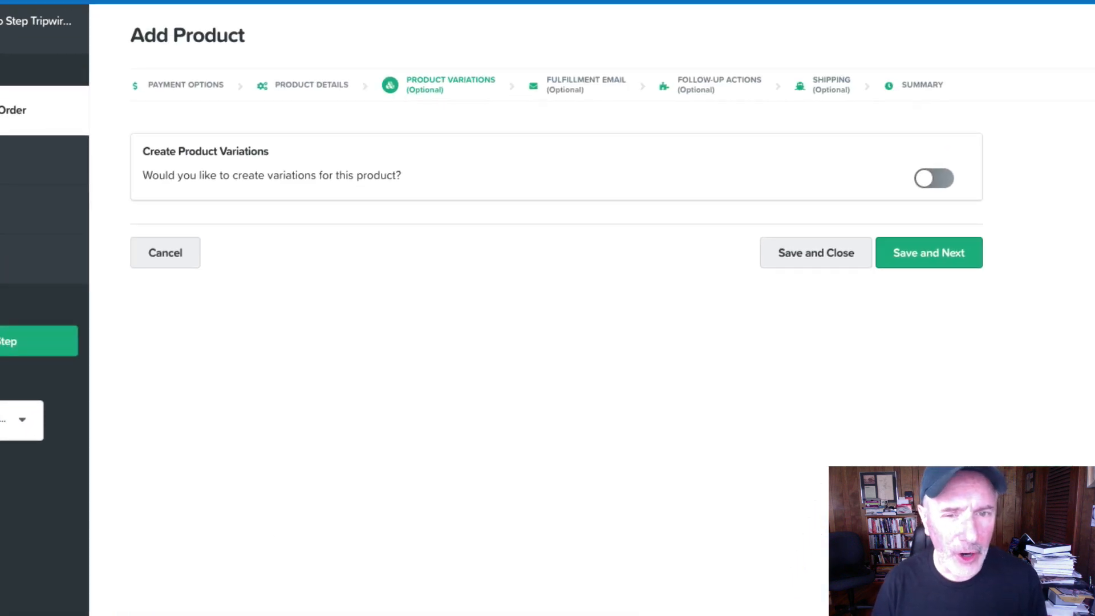
Save the product without variations or a fulfillment email, keep None as its thank you page, and continue to the follow-up actions
left_click(929, 253)
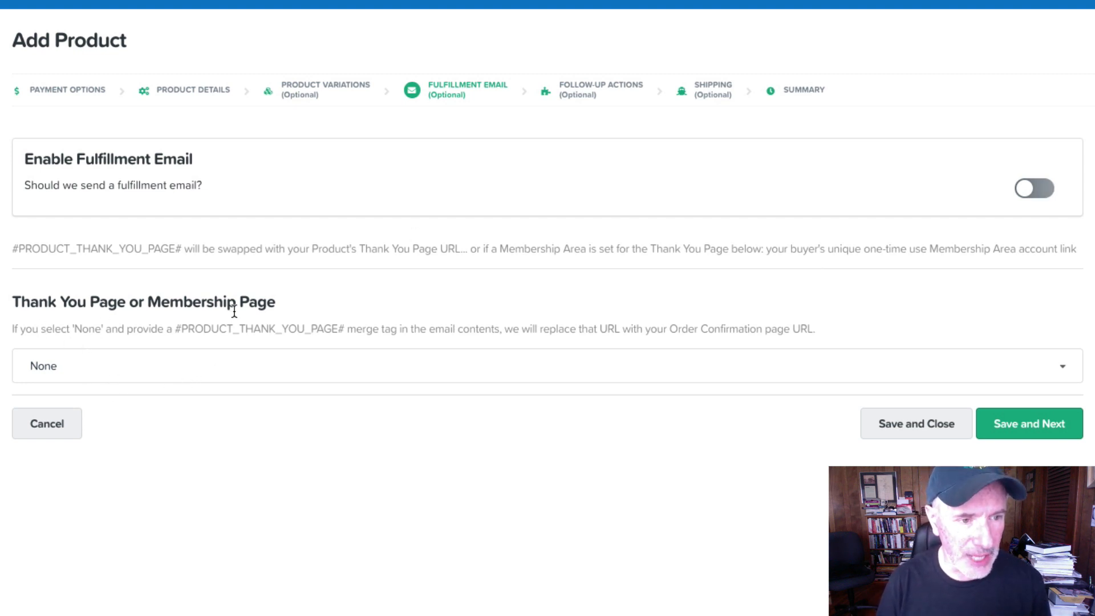
left_click(138, 365)
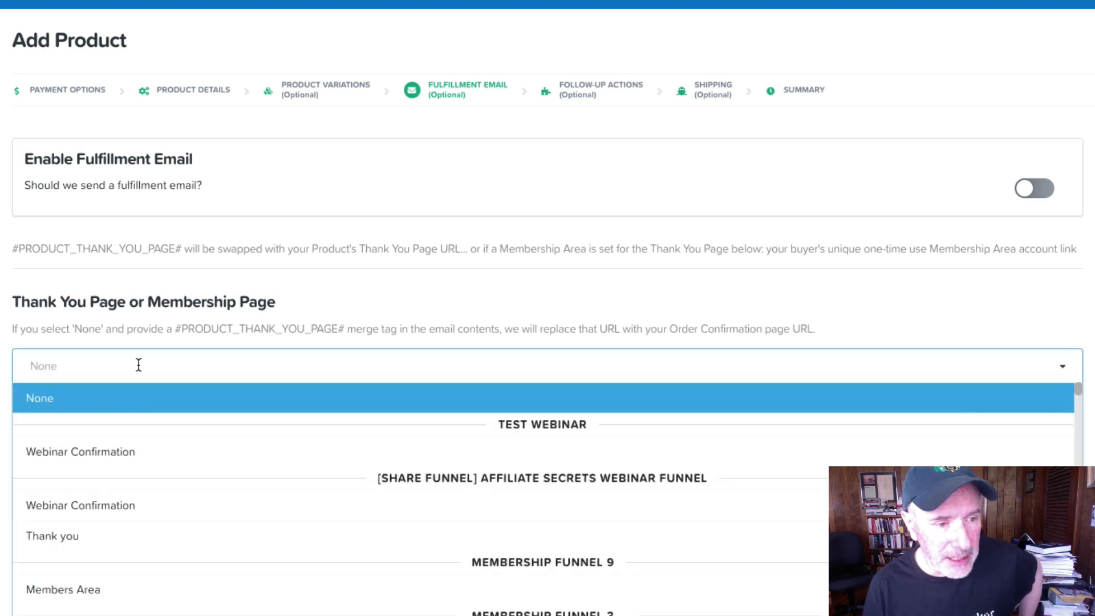
left_click(220, 345)
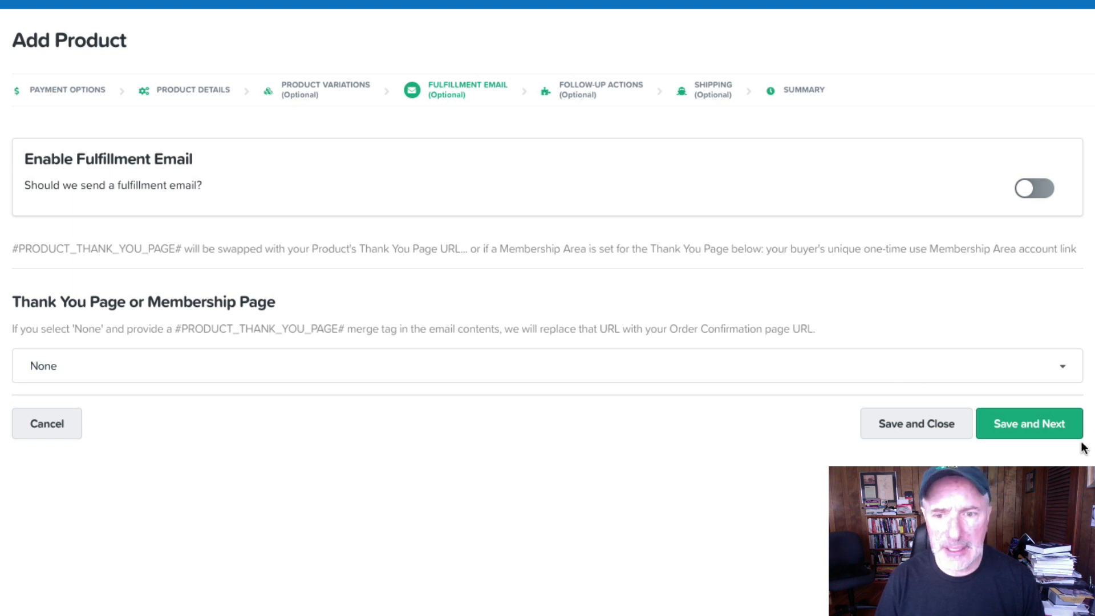
left_click(1016, 425)
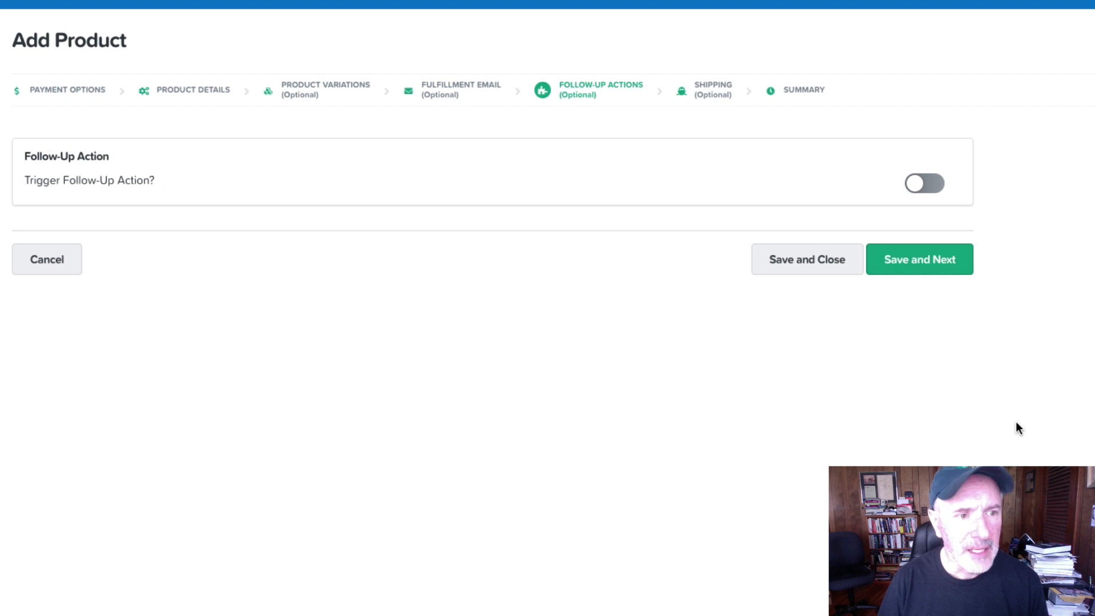
left_click(934, 187)
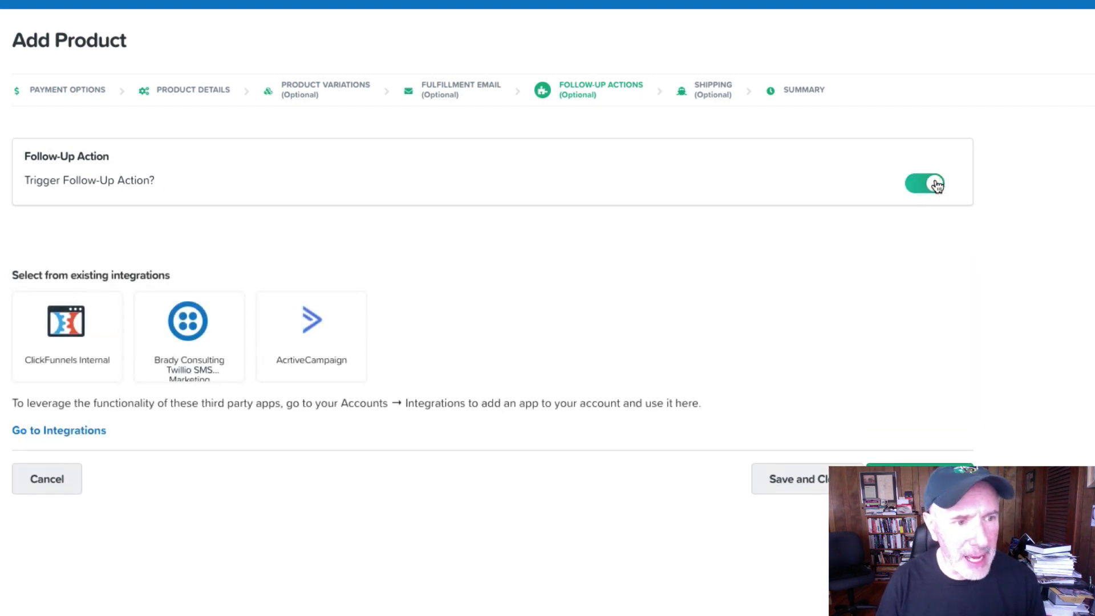
left_click(63, 329)
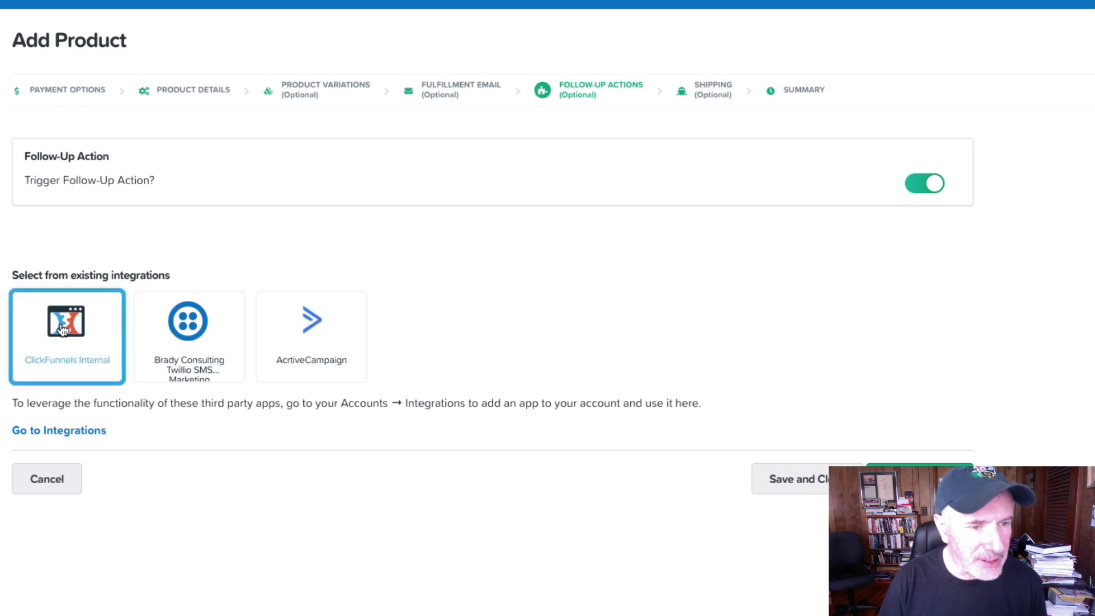
left_click(176, 326)
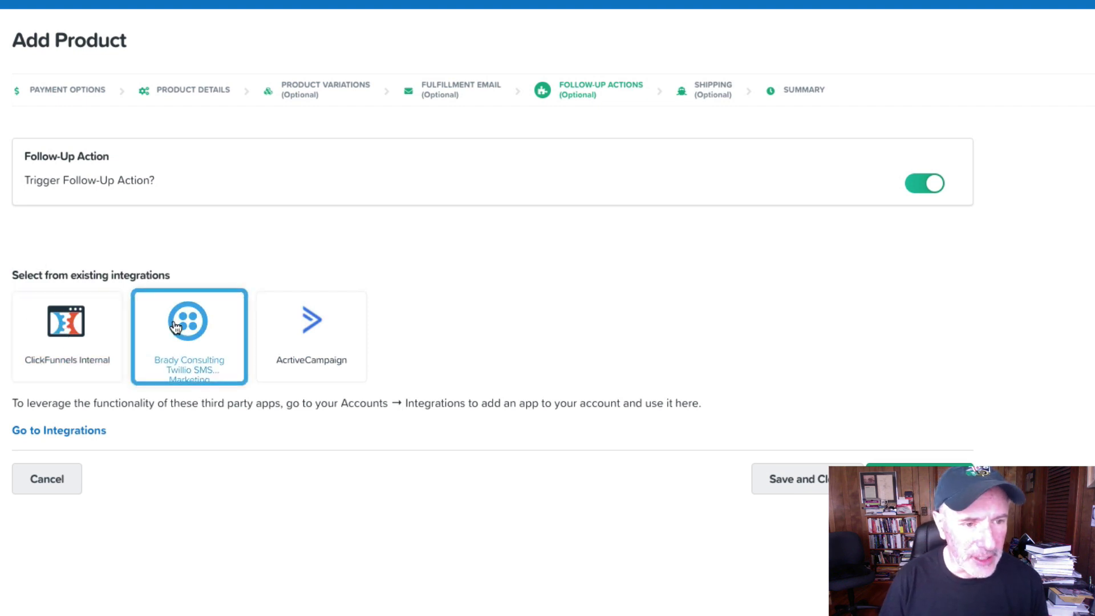
left_click(65, 322)
left_click(316, 330)
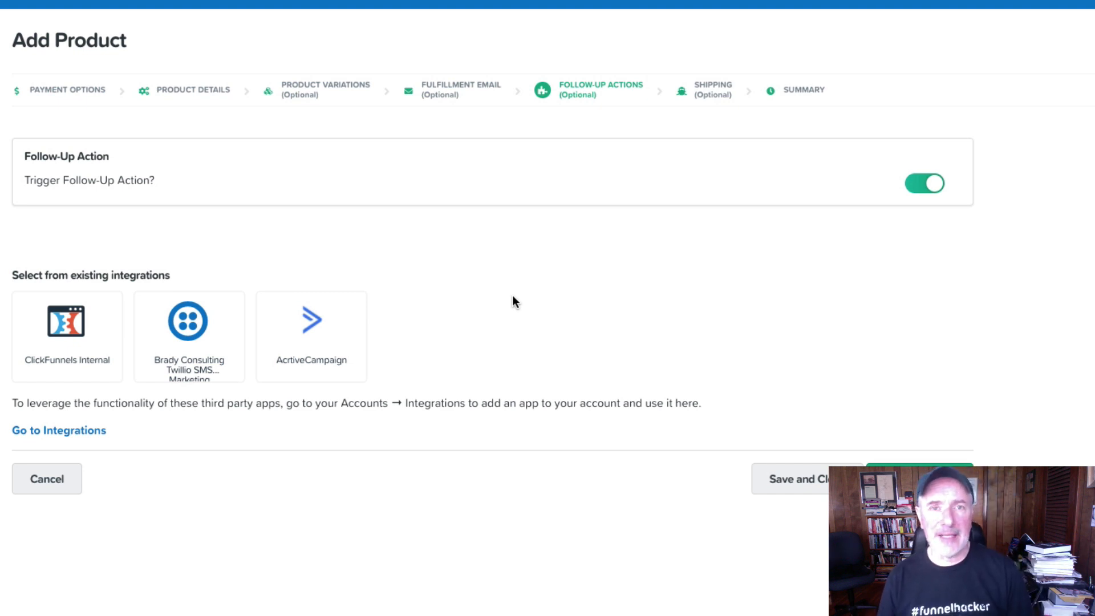
left_click(100, 366)
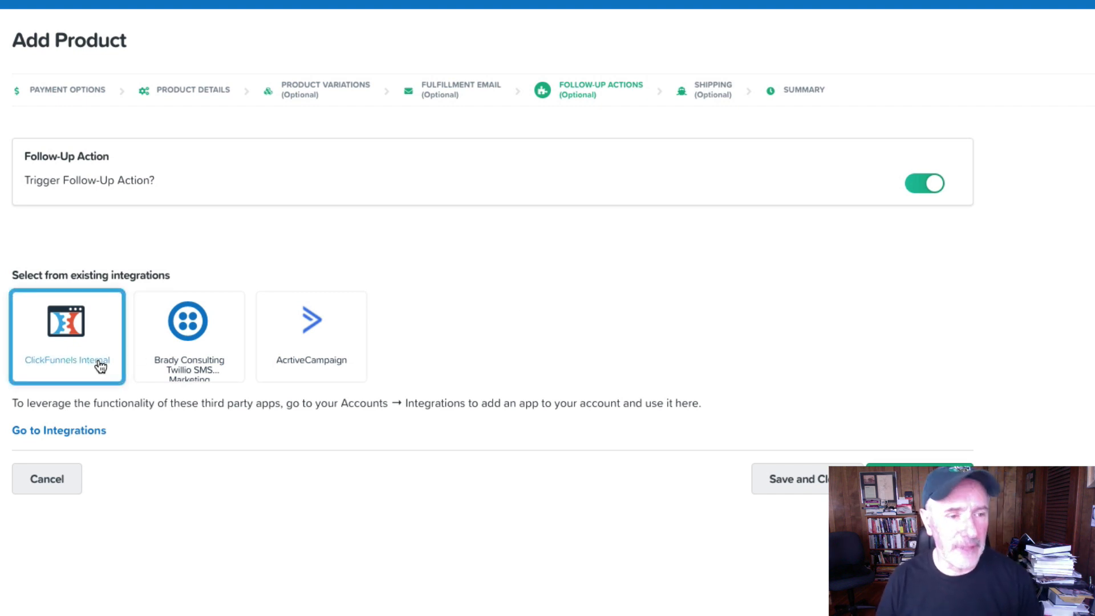
left_click(918, 184)
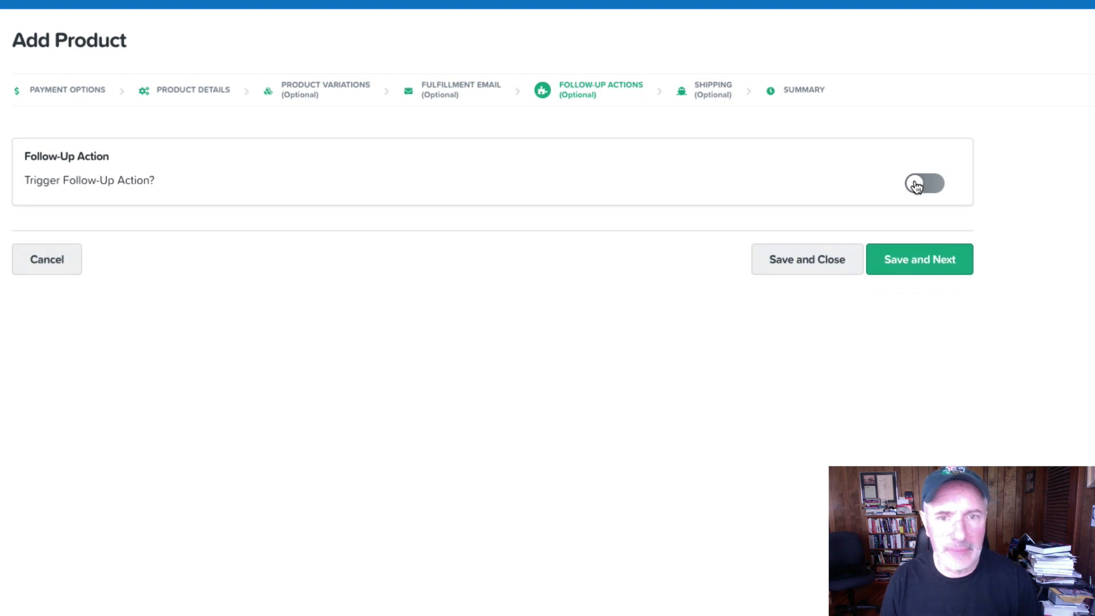
Save the product with no follow-up action and as a non-physical product that needs no shipping
left_click(913, 261)
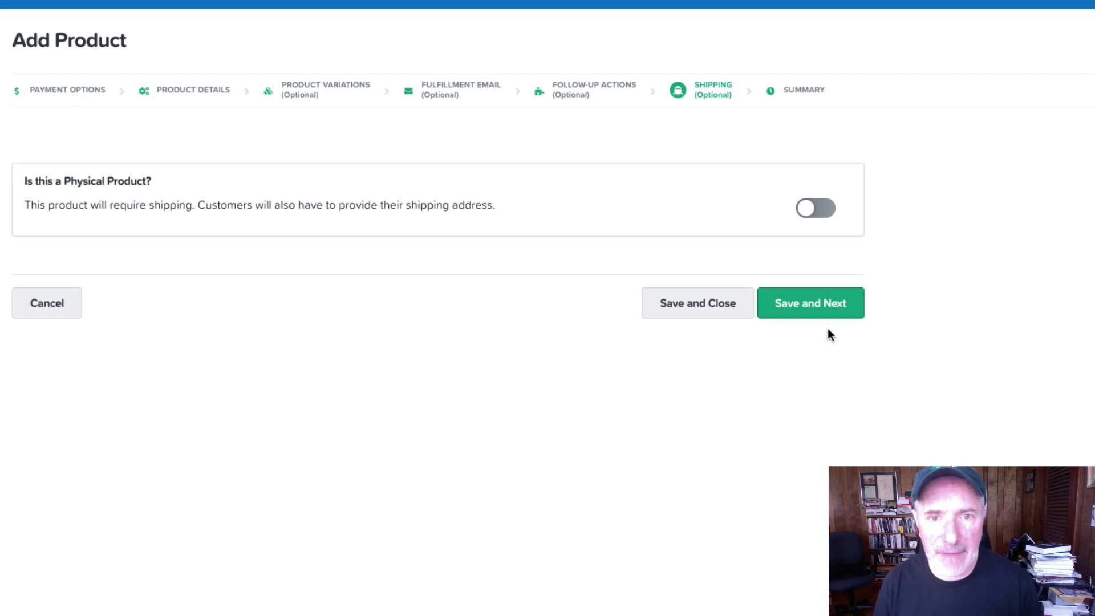
left_click(817, 306)
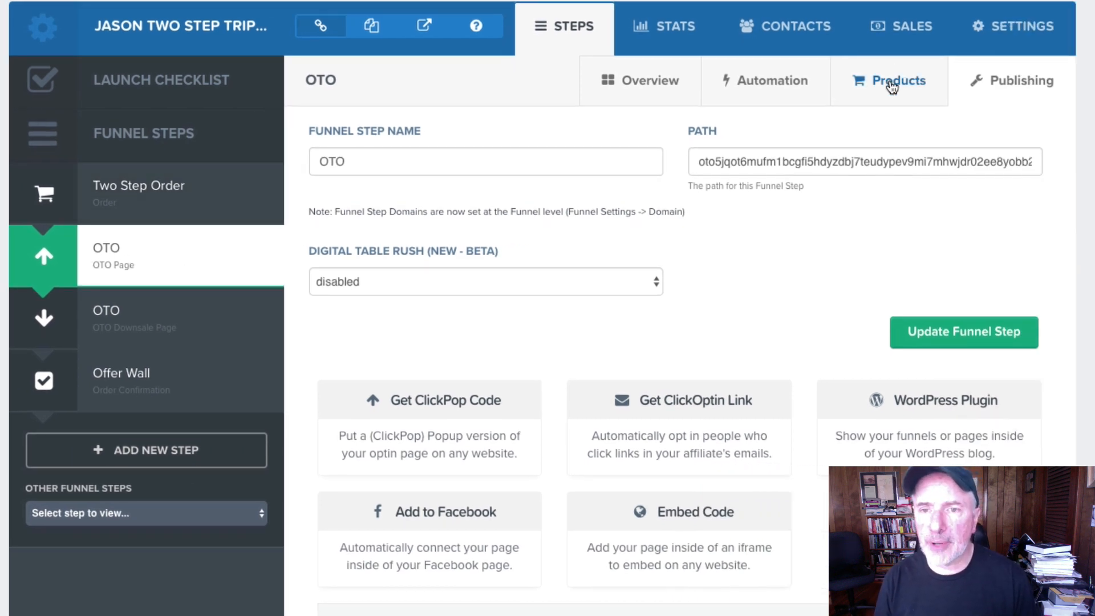
Add a one-time product to the OTO funnel step, billed through My Stripe Account, and continue to its product details
left_click(891, 85)
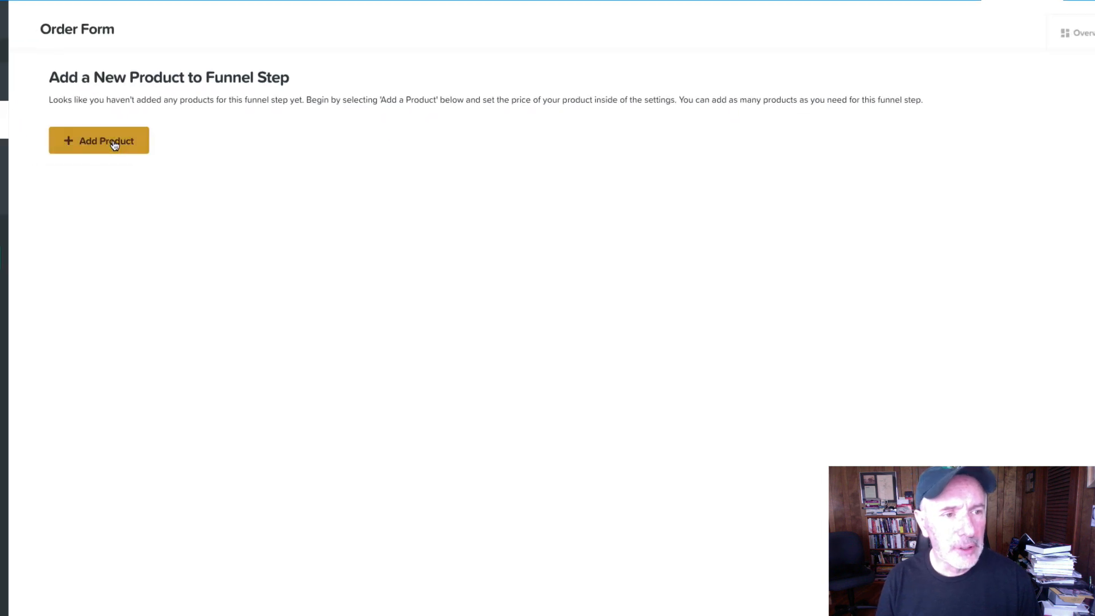
left_click(114, 144)
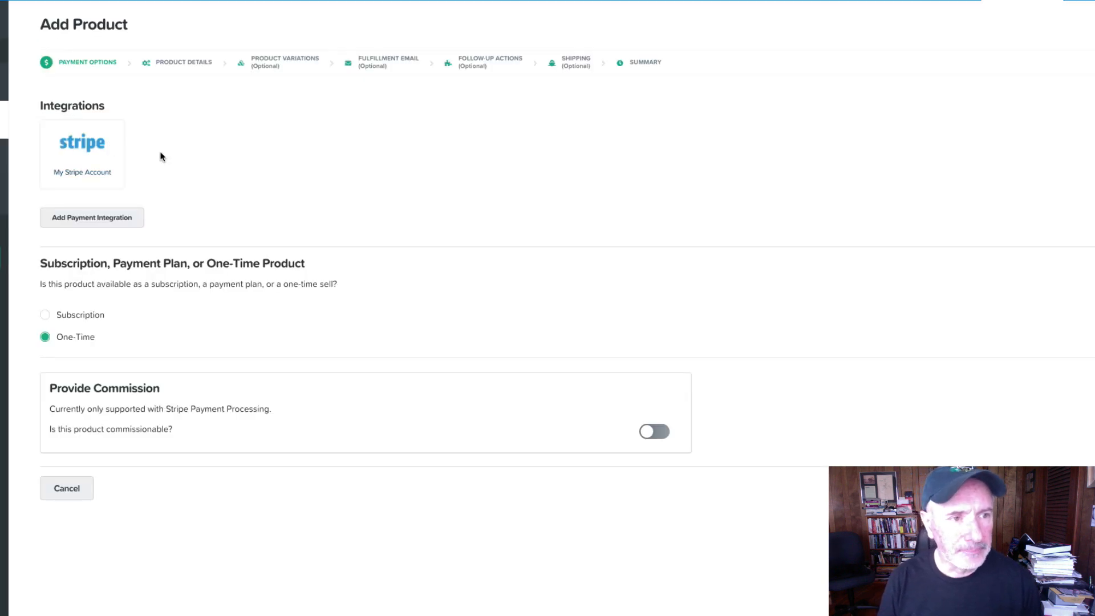
left_click(91, 161)
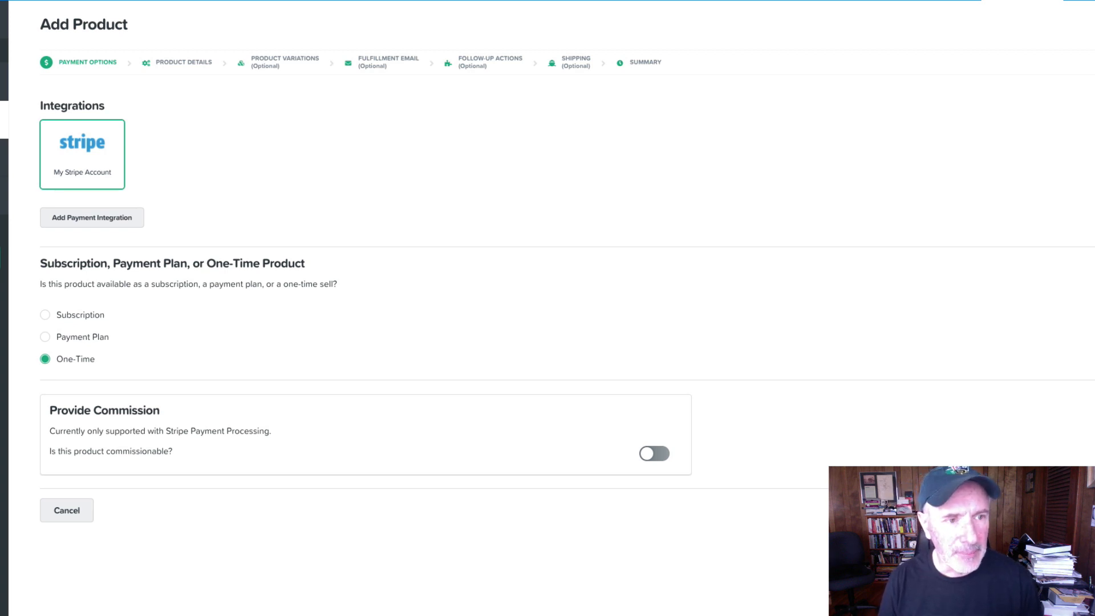
Name the product Upsell #1 and set its price to 27.00 in USD
triple_click(203, 124)
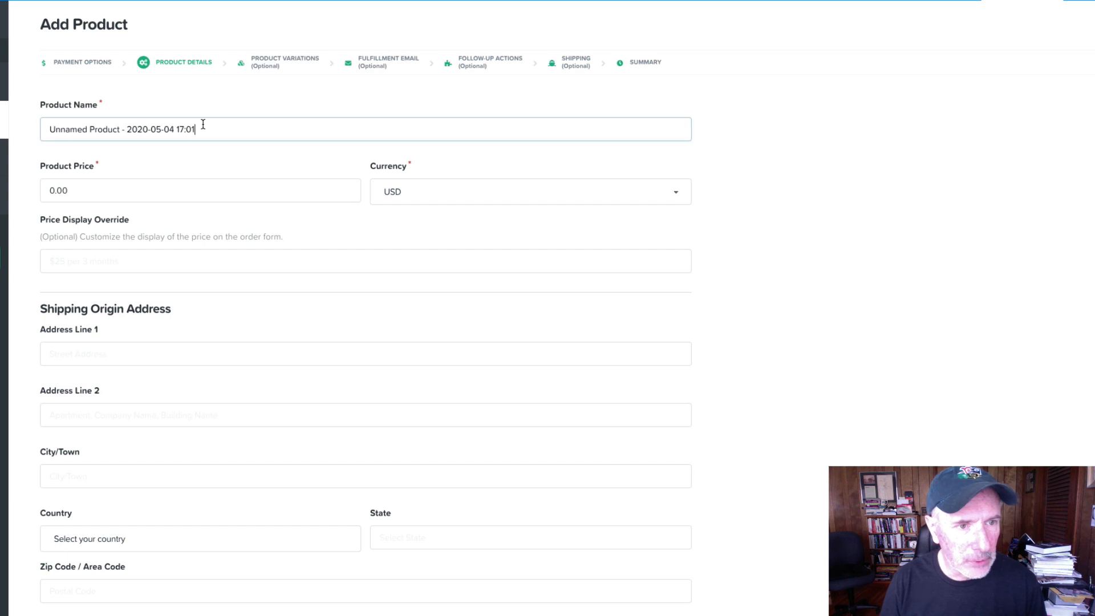
type("Upsell #1")
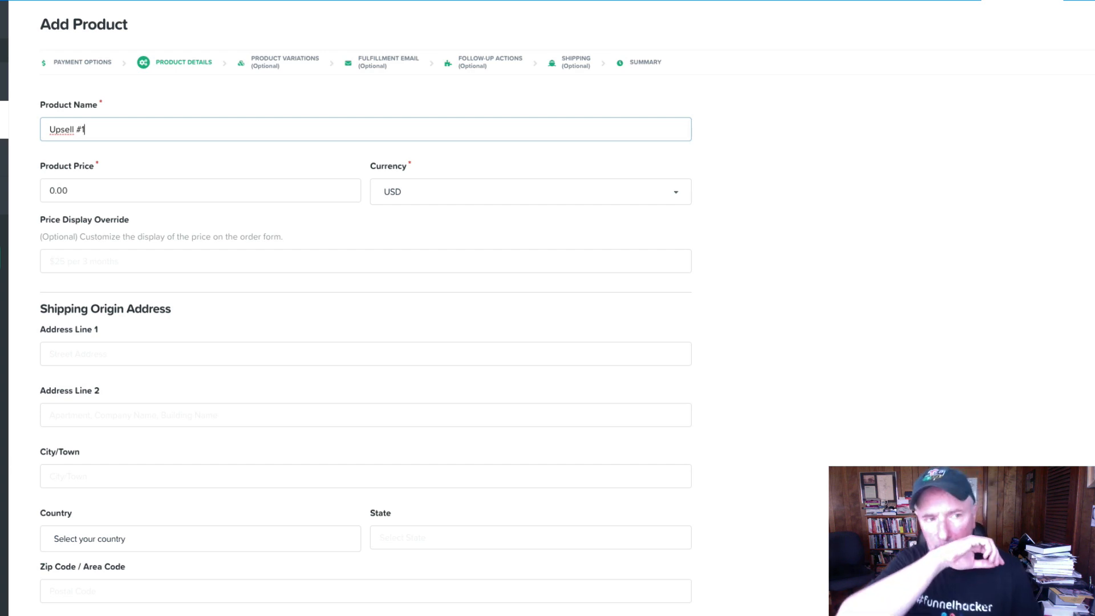
triple_click(90, 191)
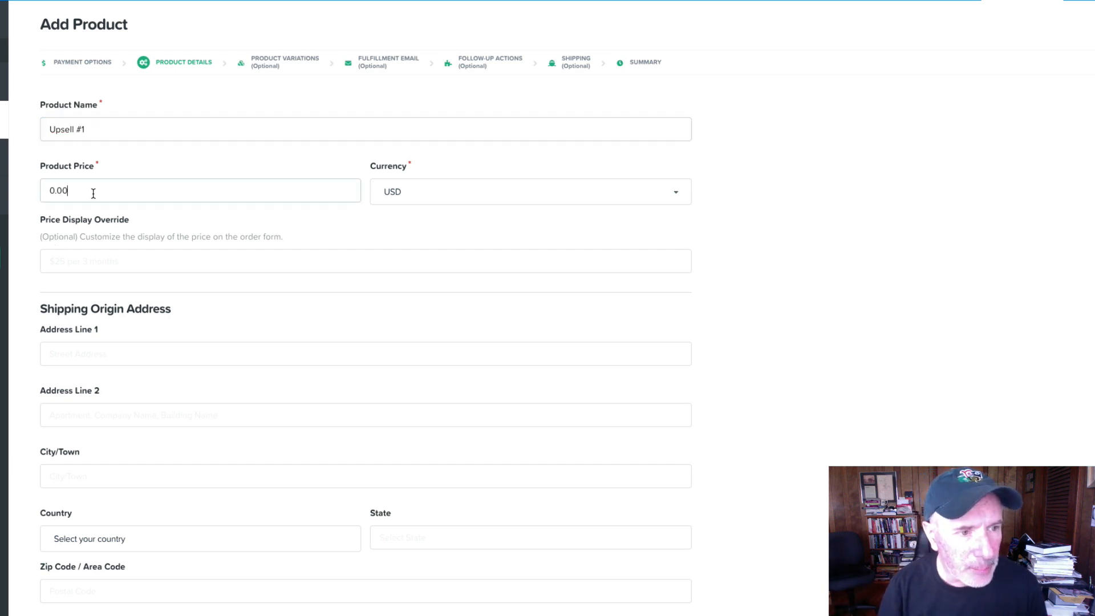
type("27.")
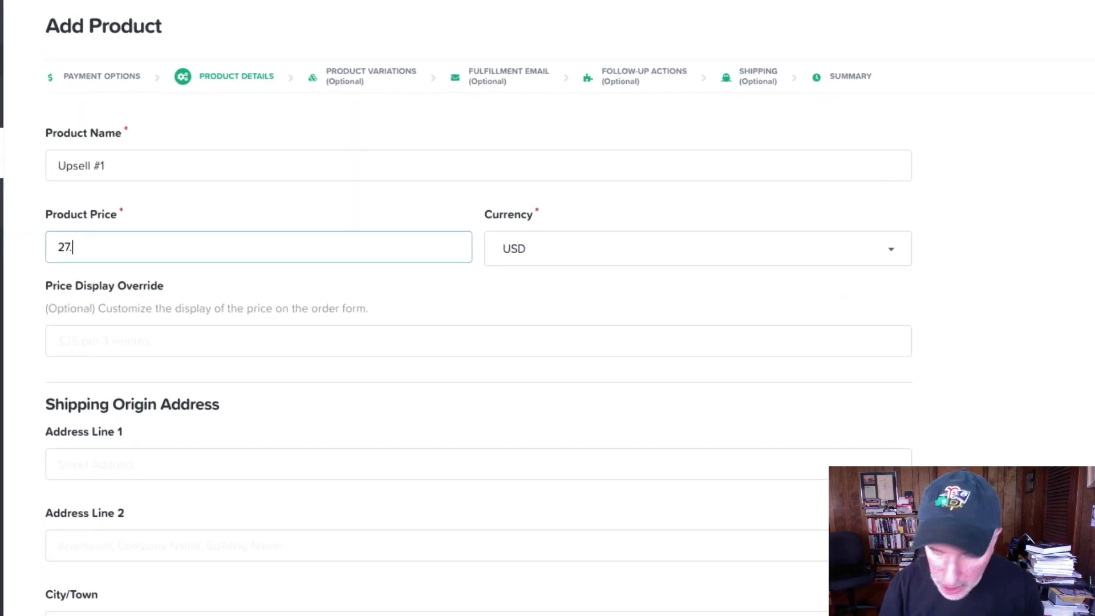
type("00")
left_click(505, 252)
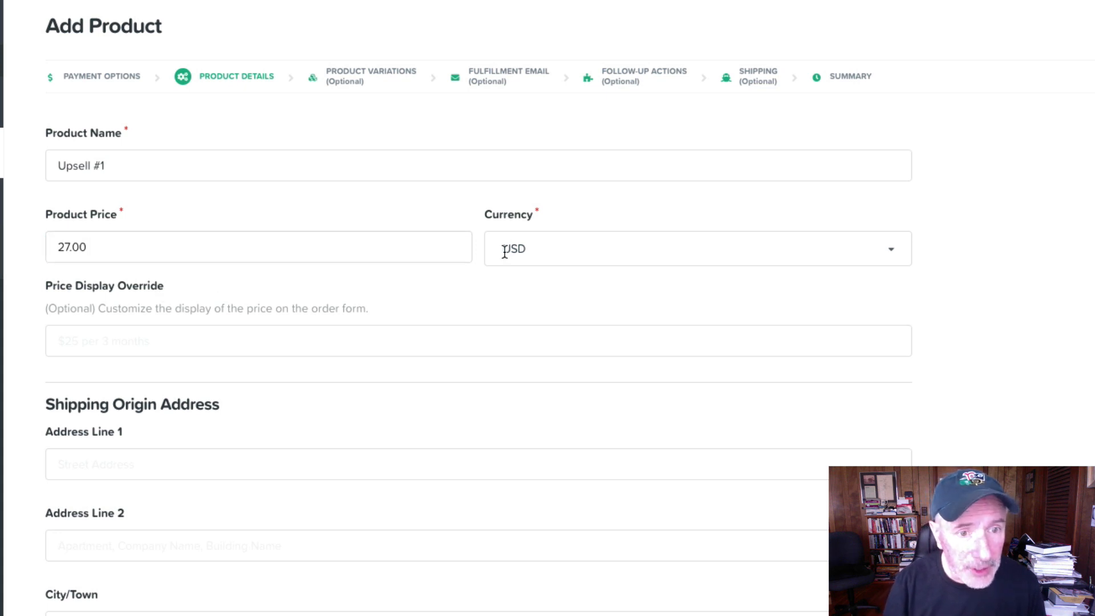
left_click(513, 279)
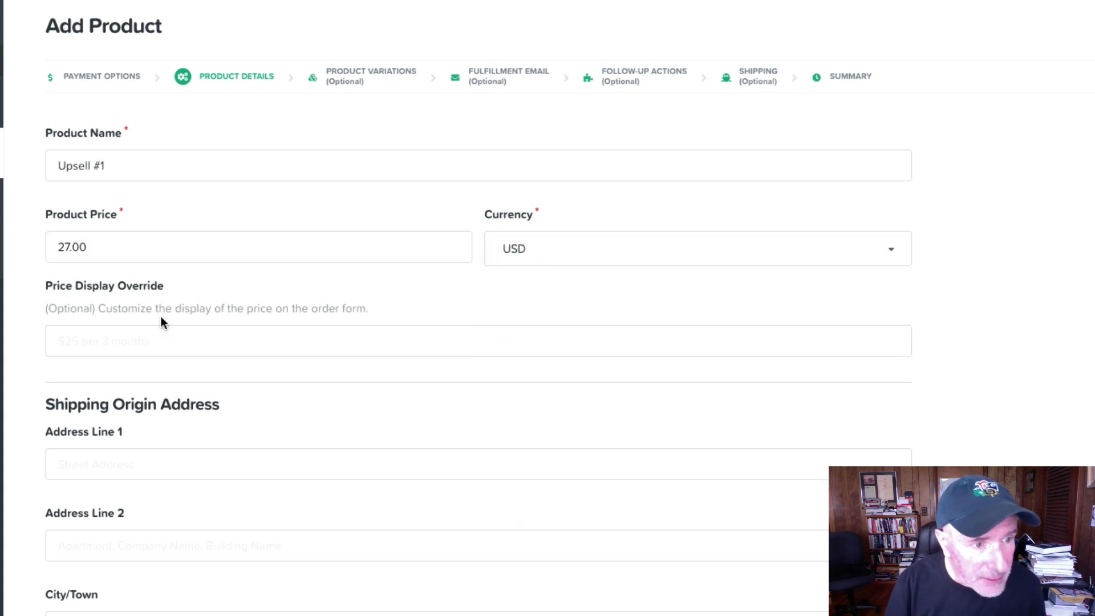
Enter "E-Book Upsell" as the billing description for customers' credit card statements
scroll(323, 335, "down", 5)
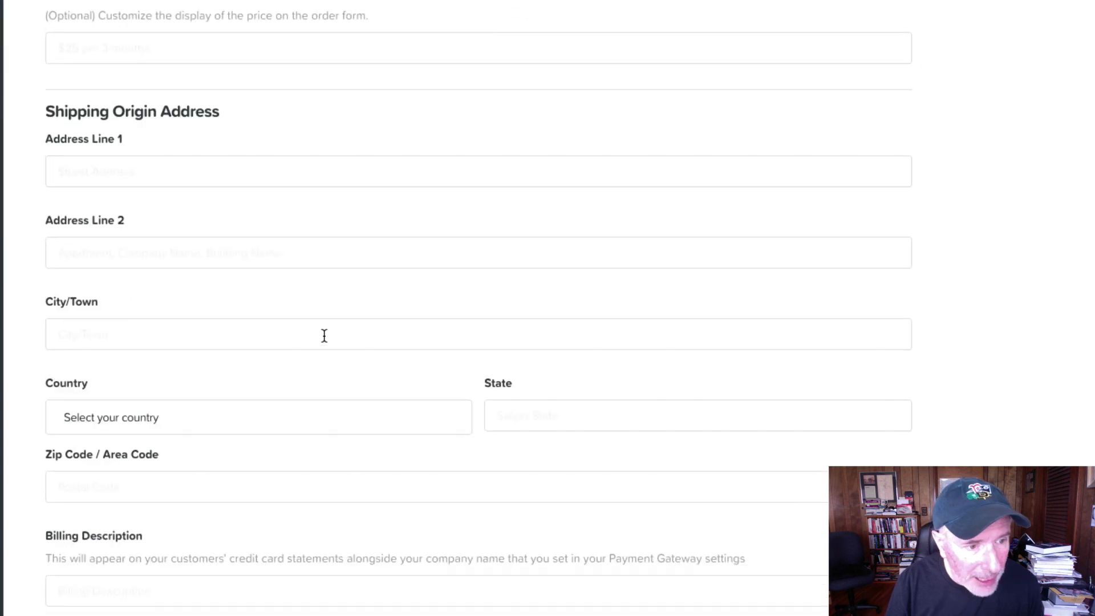
scroll(324, 335, "down", 2)
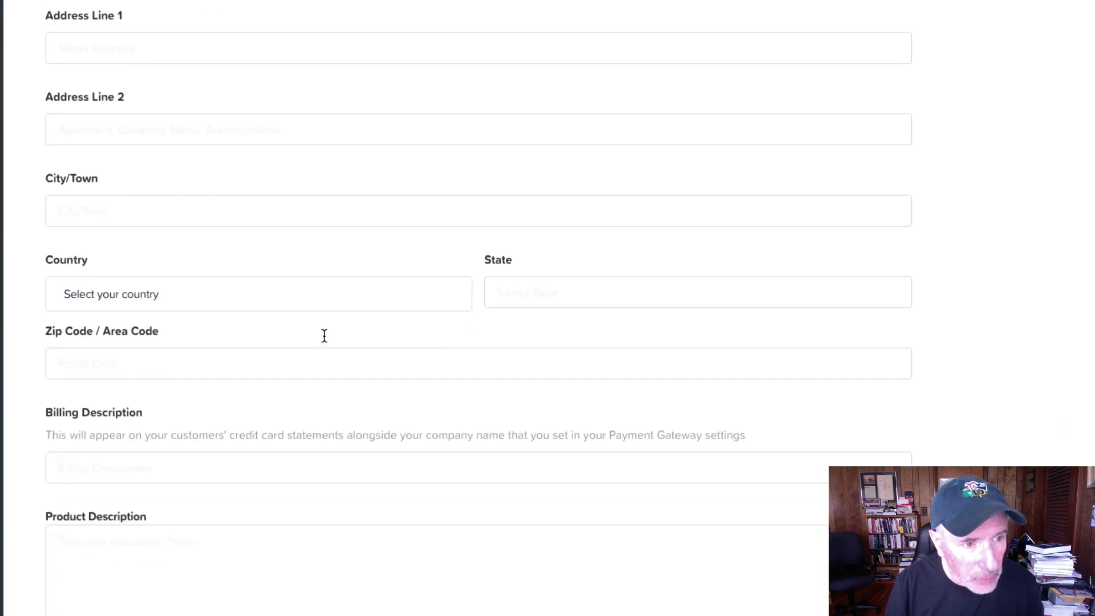
left_click(90, 468)
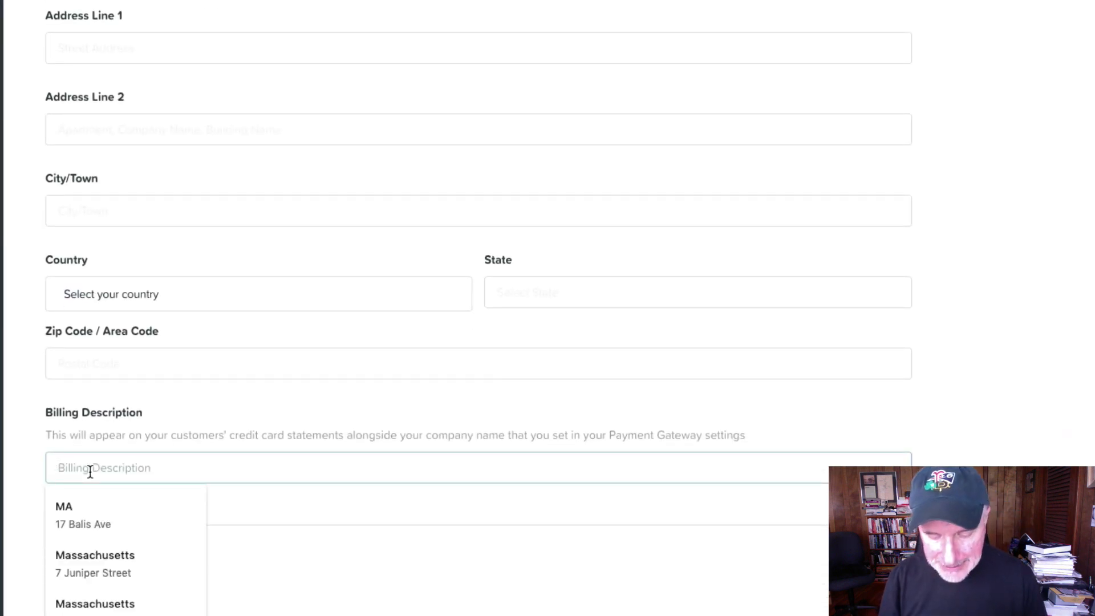
type("ebook")
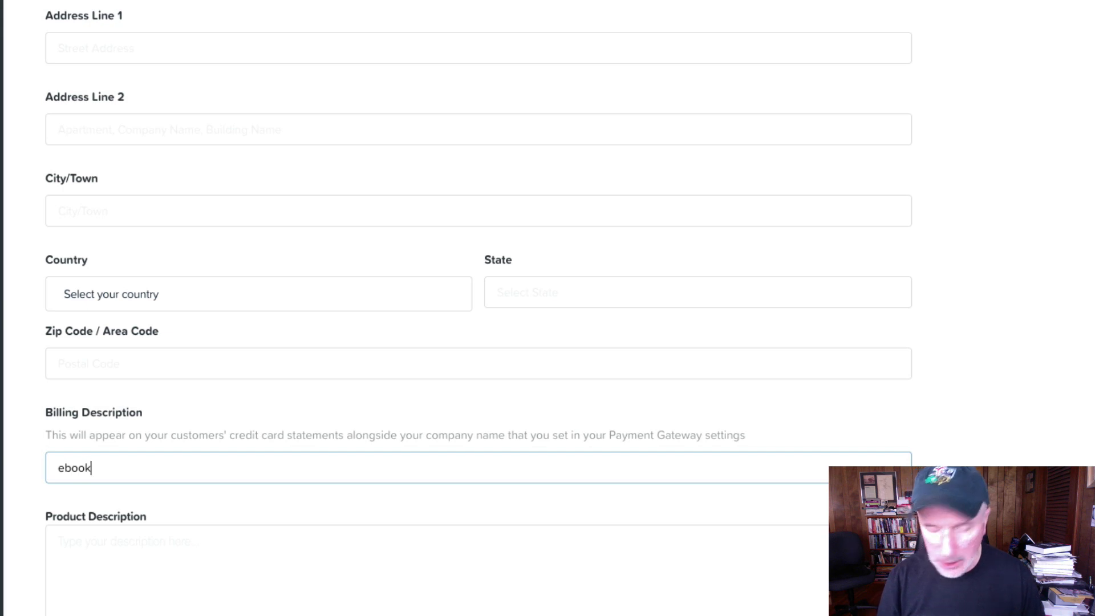
type(" Up")
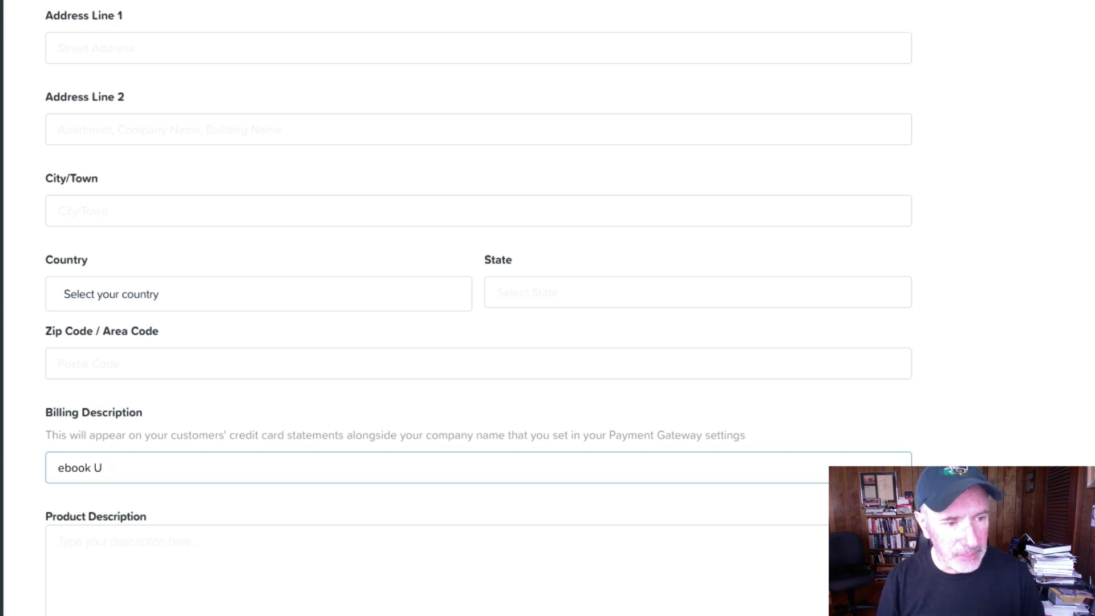
key("BackSpace")
key("BackSpace")
key("BackSpace")
key("BackSpace")
key("BackSpace")
key("BackSpace")
type("E")
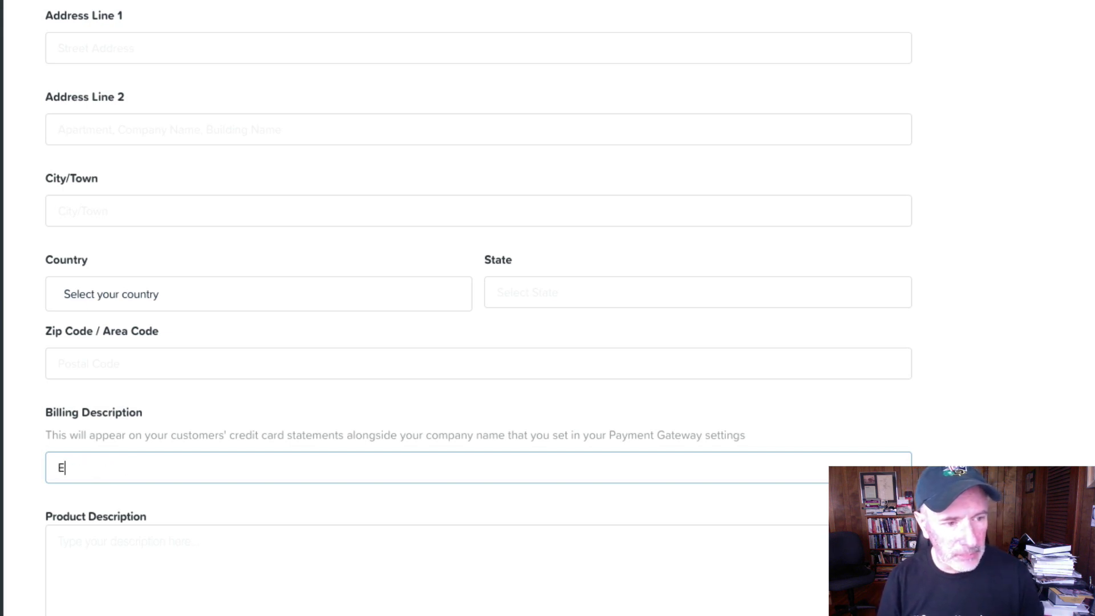
type("-Book U")
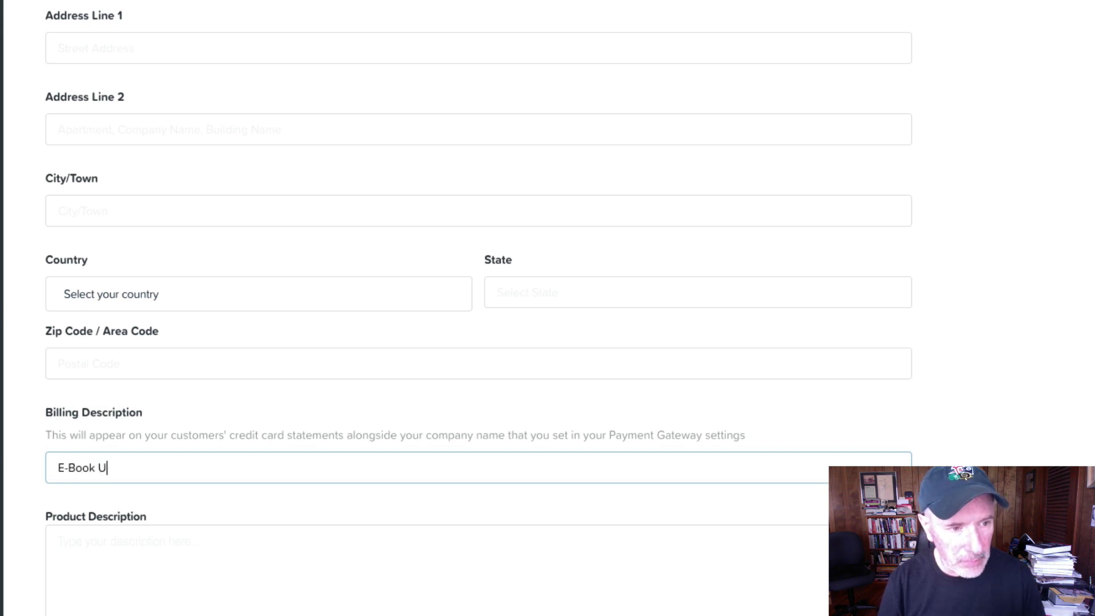
type("psell")
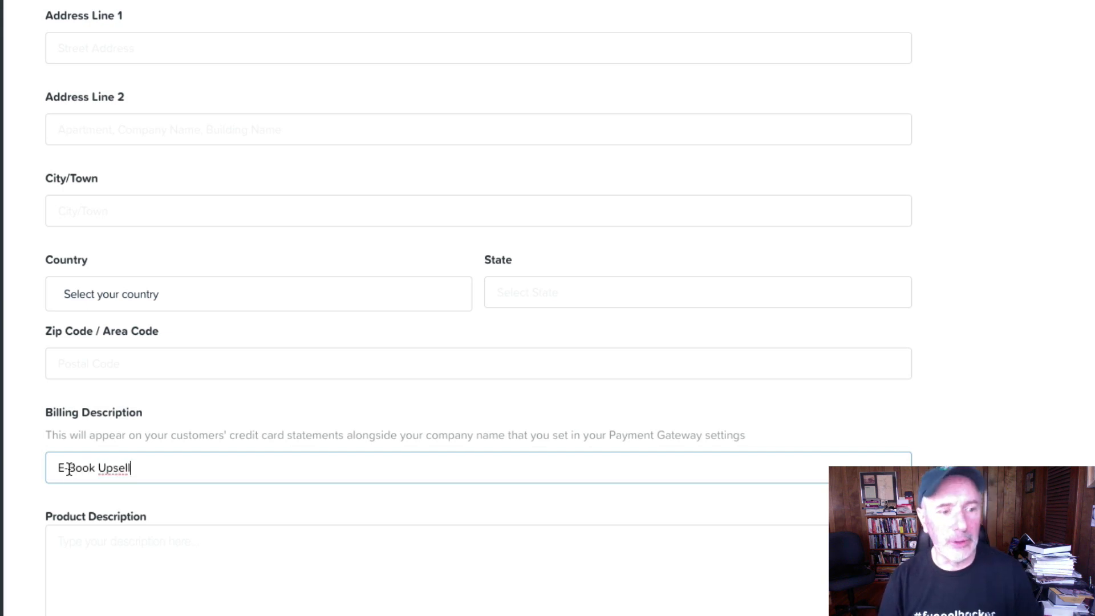
Enter "ebook upsell" as the product description of the upsell product
left_click(115, 548)
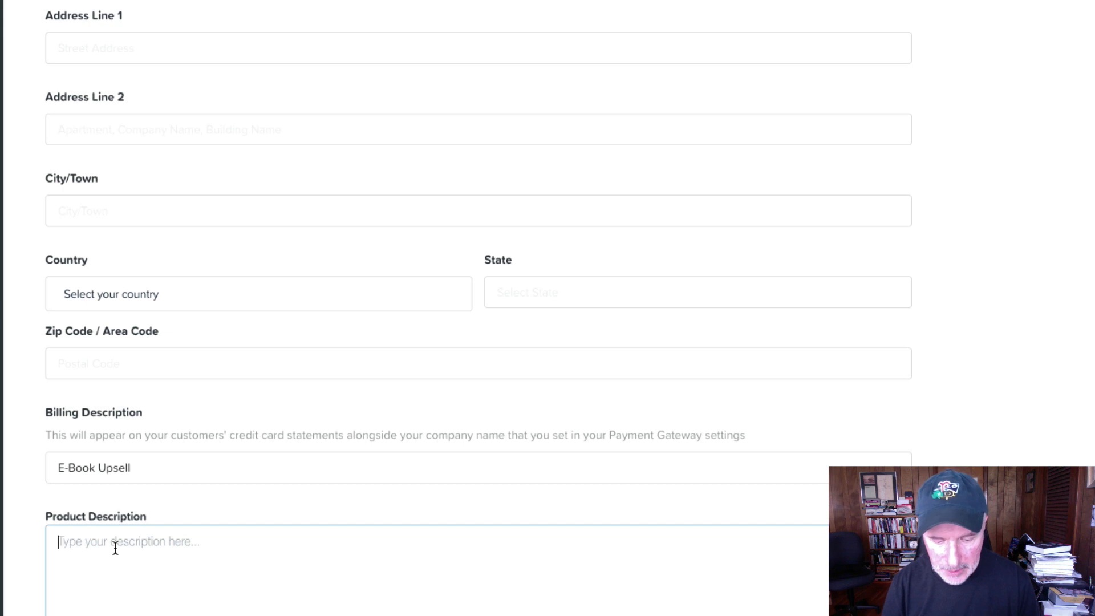
type("ebook updse")
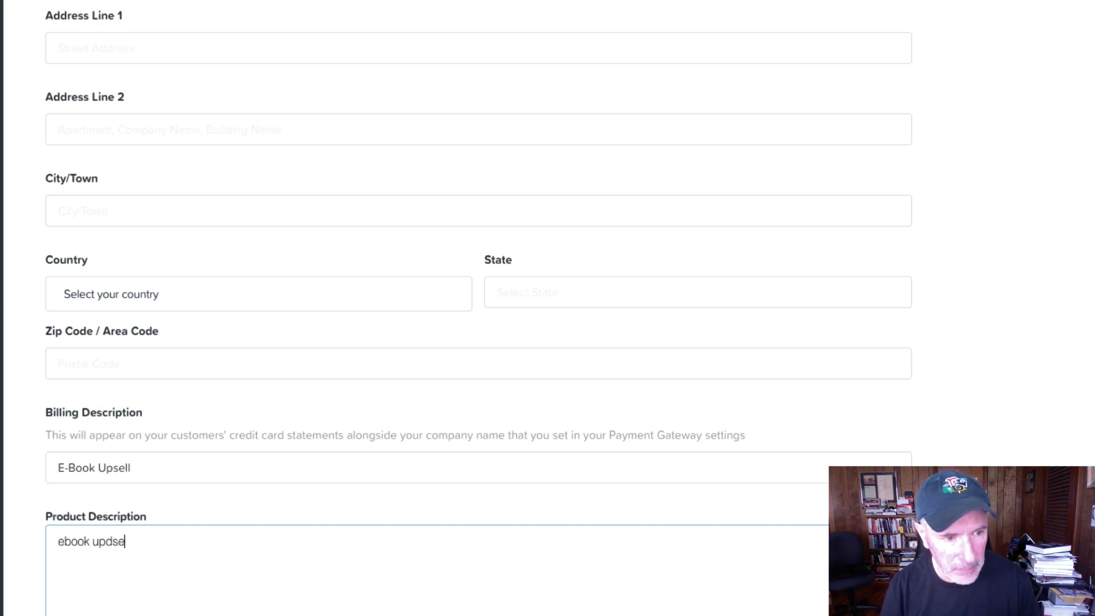
key("BackSpace")
key("BackSpace")
key("BackSpace")
type("sell")
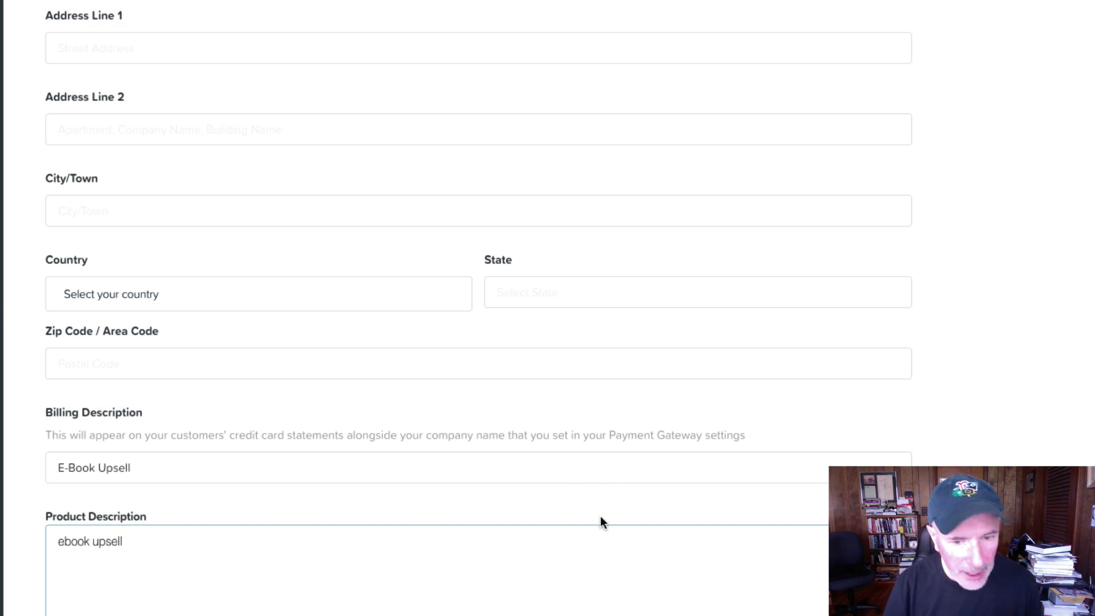
scroll(600, 517, "down", 5)
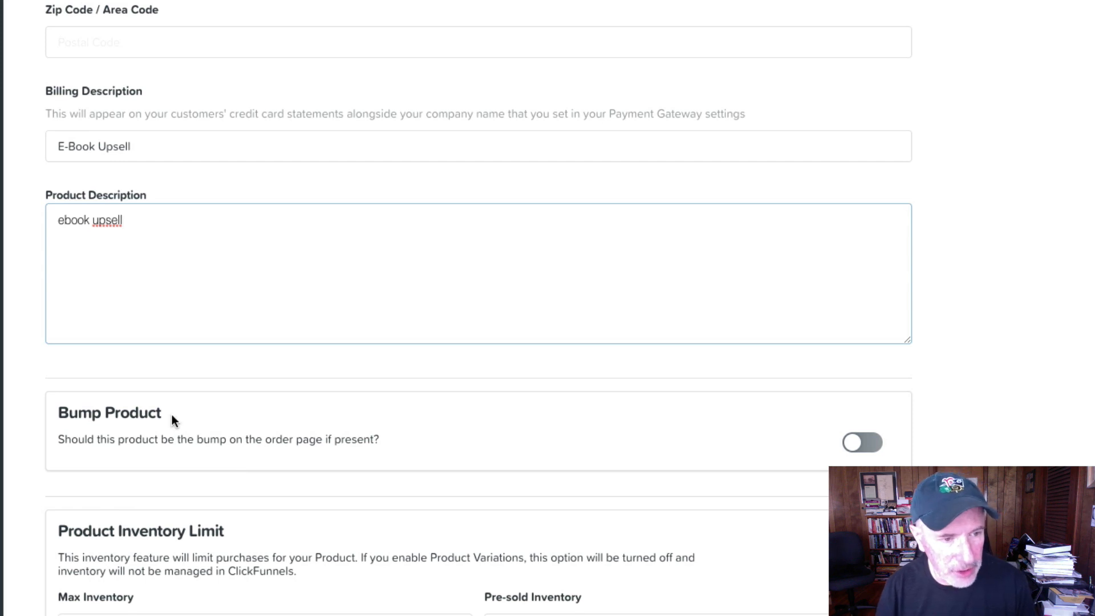
scroll(390, 366, "up", 2)
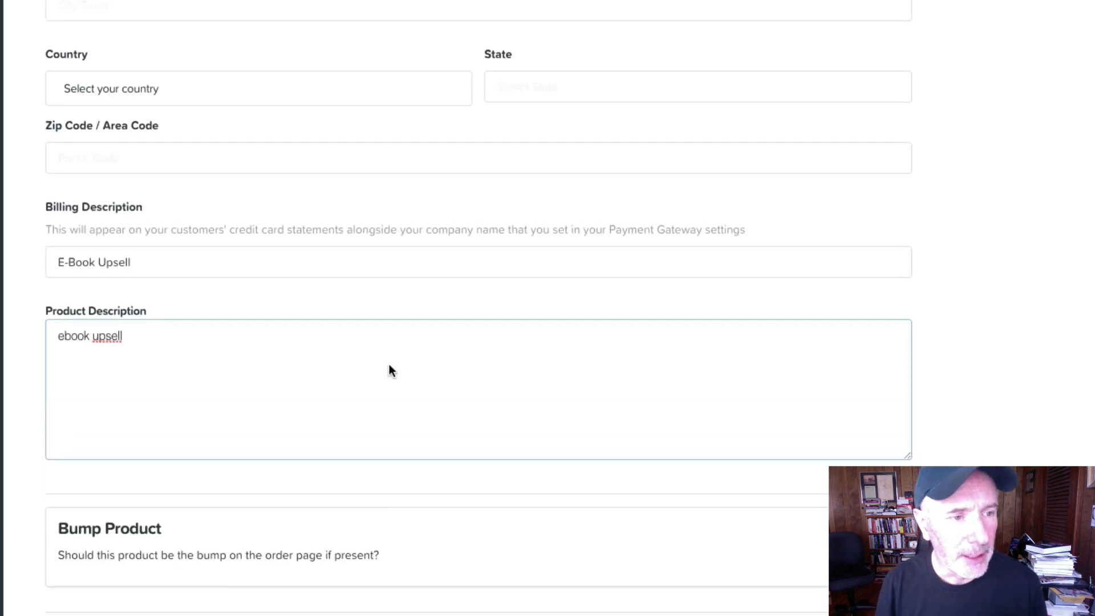
scroll(390, 365, "down", 2)
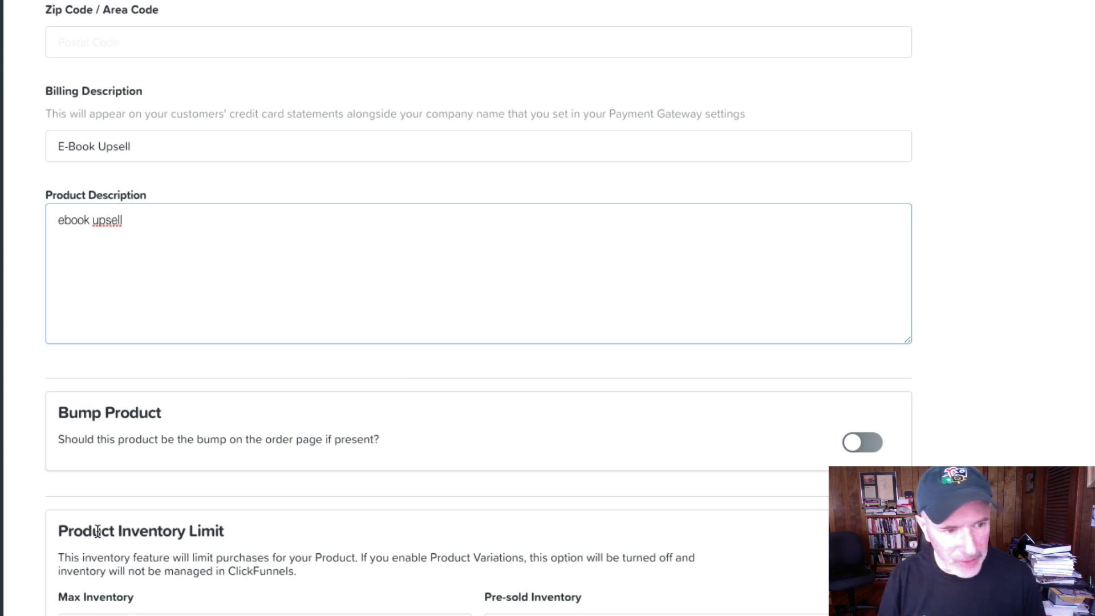
Save the upsell product's details and close its setup without creating product variations
key("Tab")
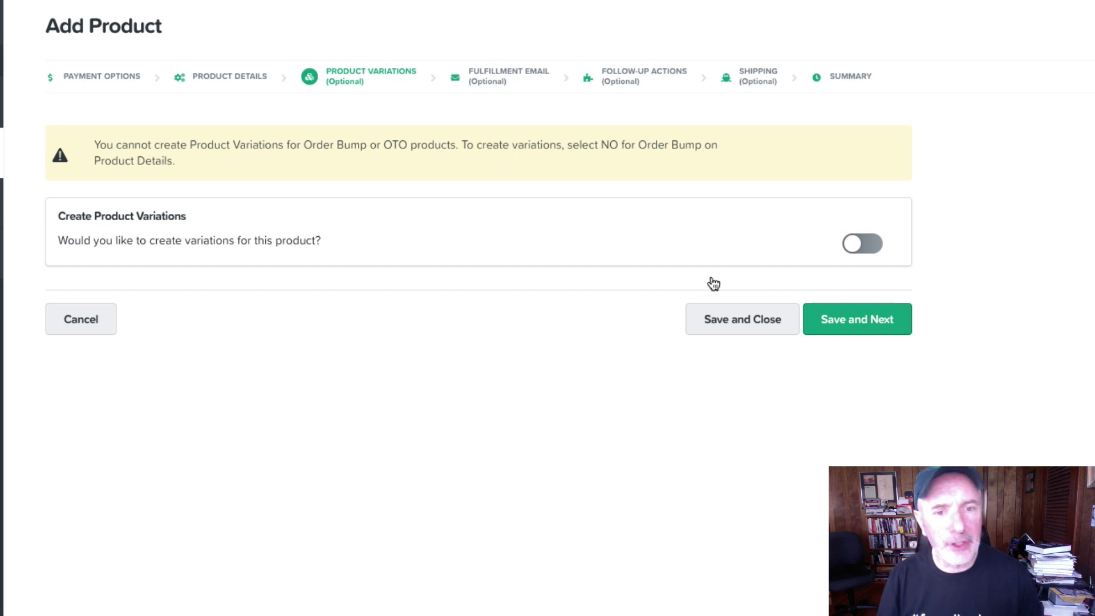
left_click(745, 323)
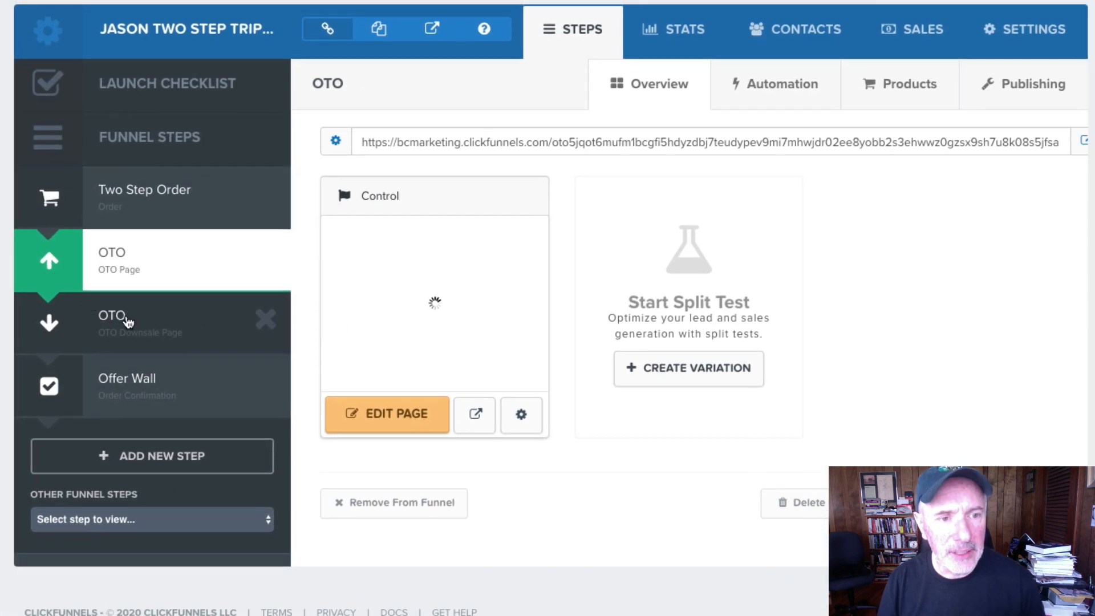
Add a one-time product to the OTO Downsale Page step, billed through My Stripe Account, and continue to its product details
left_click(105, 317)
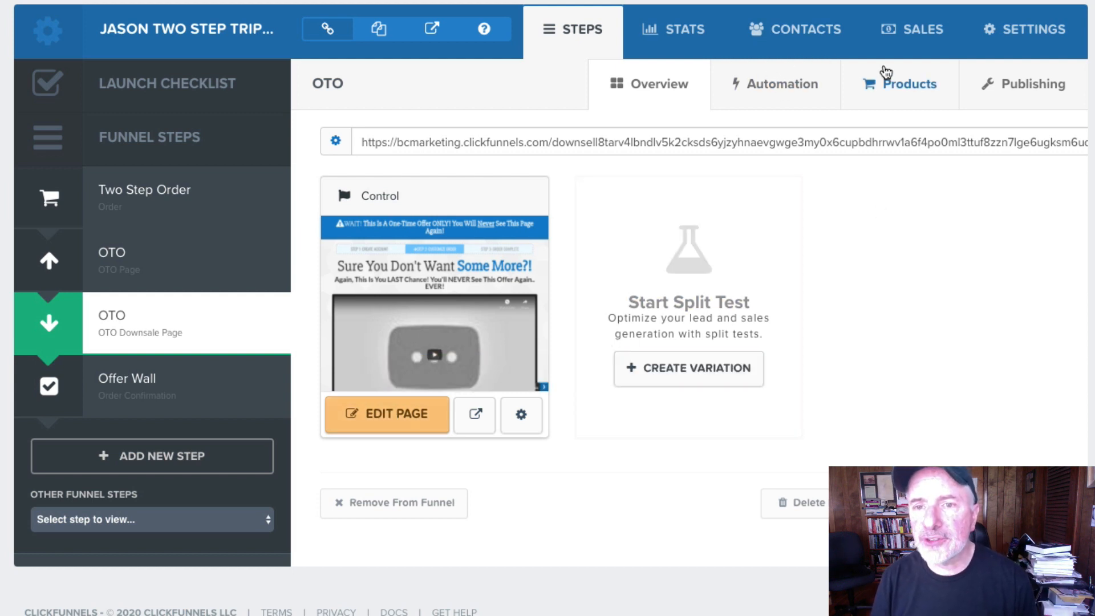
left_click(895, 87)
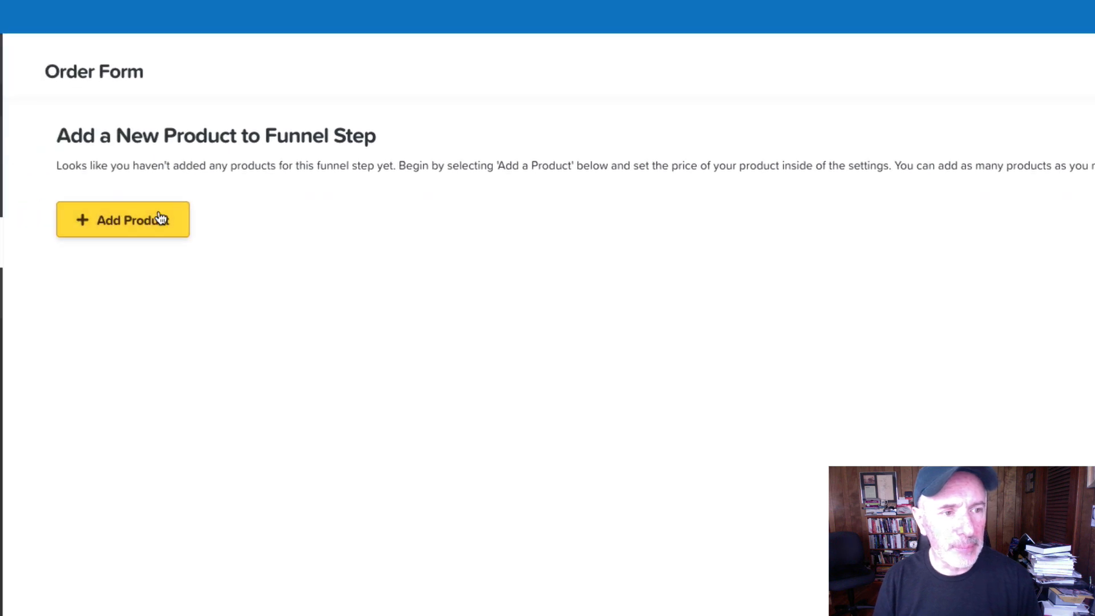
left_click(160, 219)
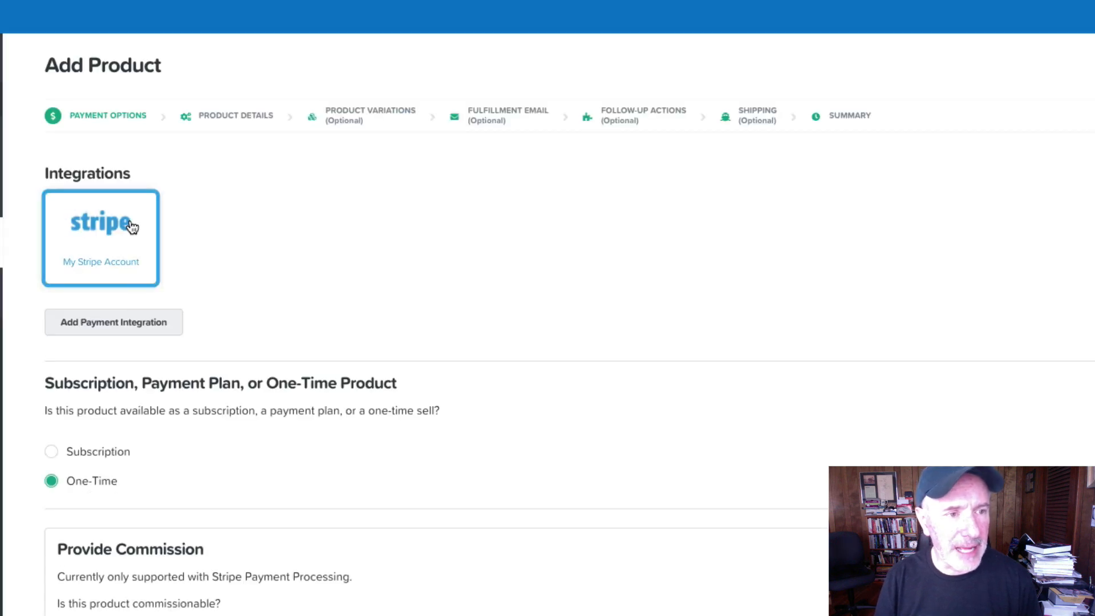
left_click(102, 224)
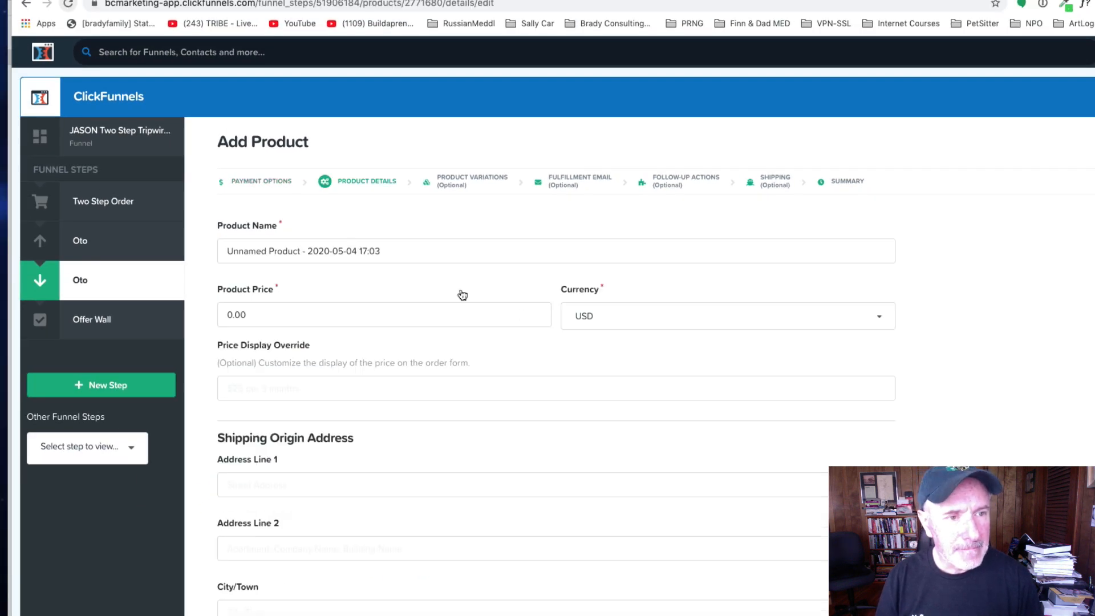
Name the product Downsell and set its price to $19
triple_click(395, 254)
type("Do")
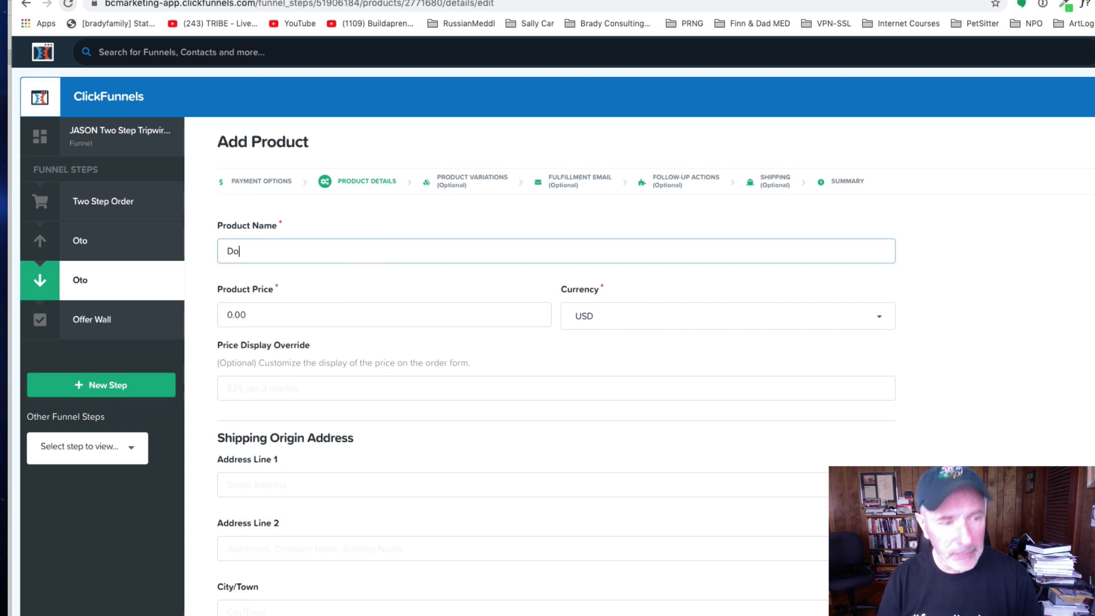
type("wnsell")
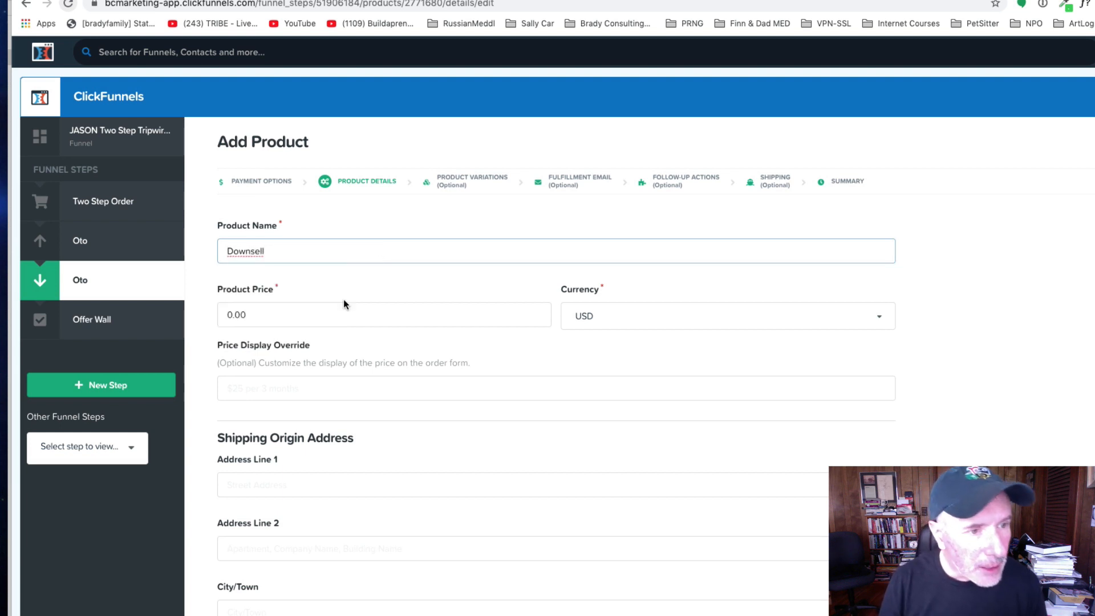
left_click(271, 314)
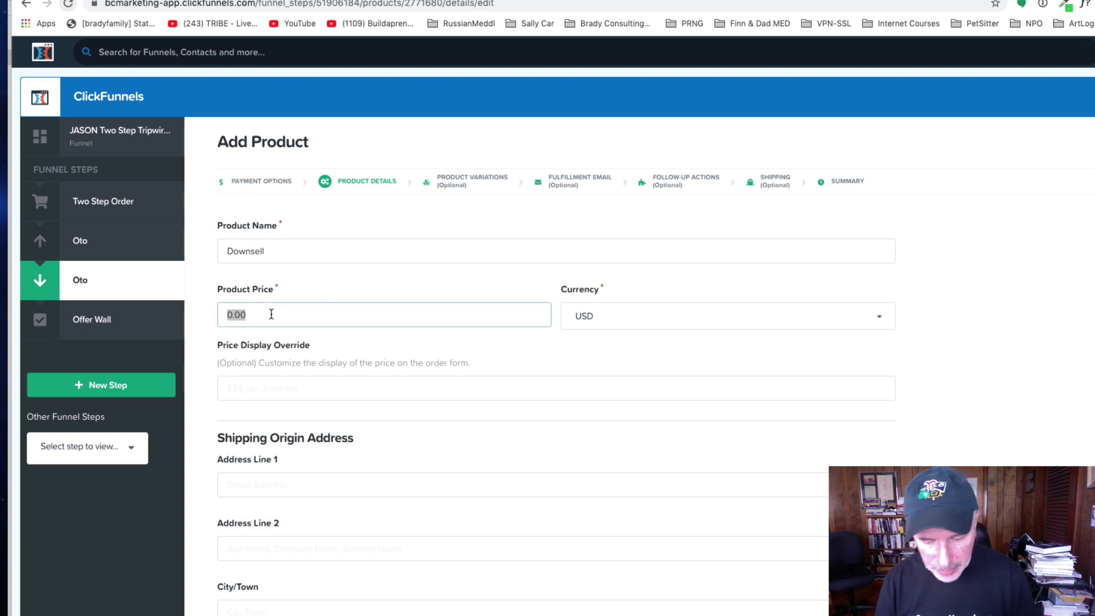
type("$19")
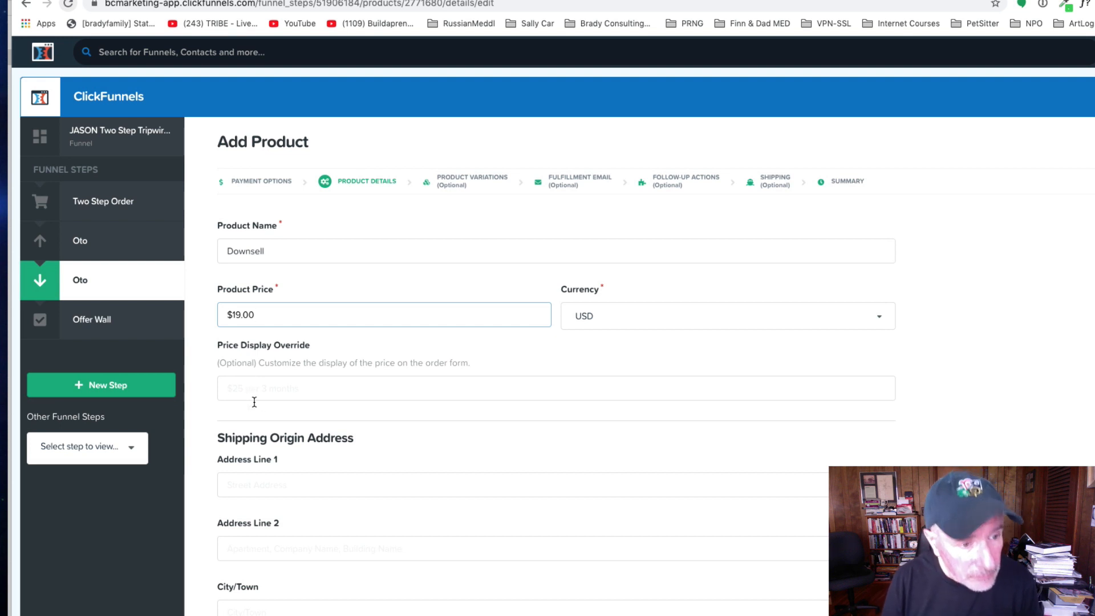
Enter "Downsell" as both the billing description and the product description, and submit the product details
scroll(274, 403, "down", 5)
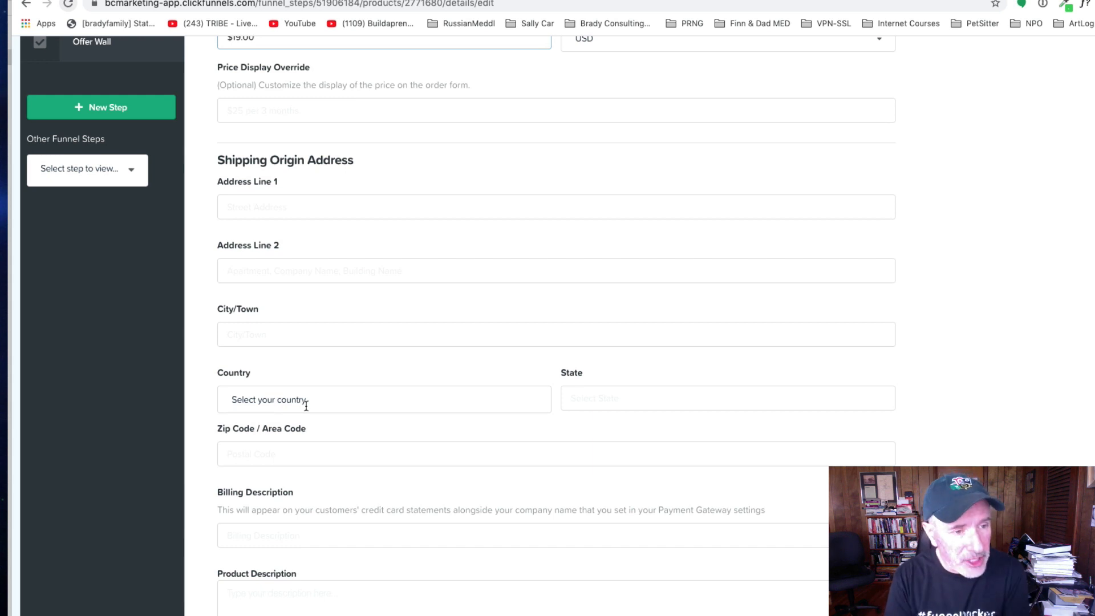
left_click(253, 535)
type("Downsell")
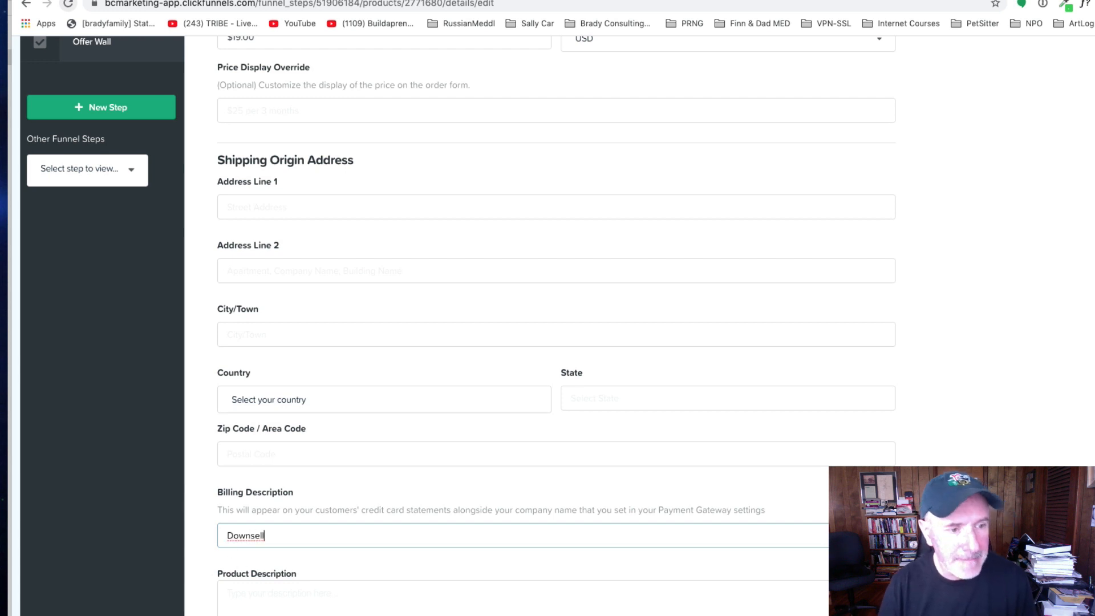
left_click(314, 601)
type("Down")
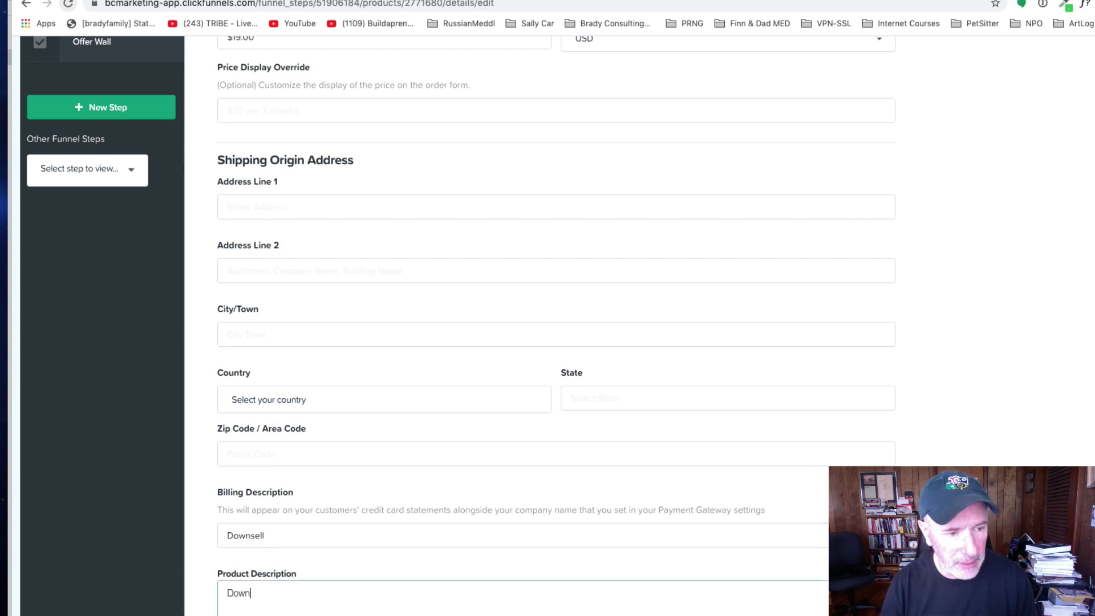
type("sell")
scroll(624, 370, "down", 5)
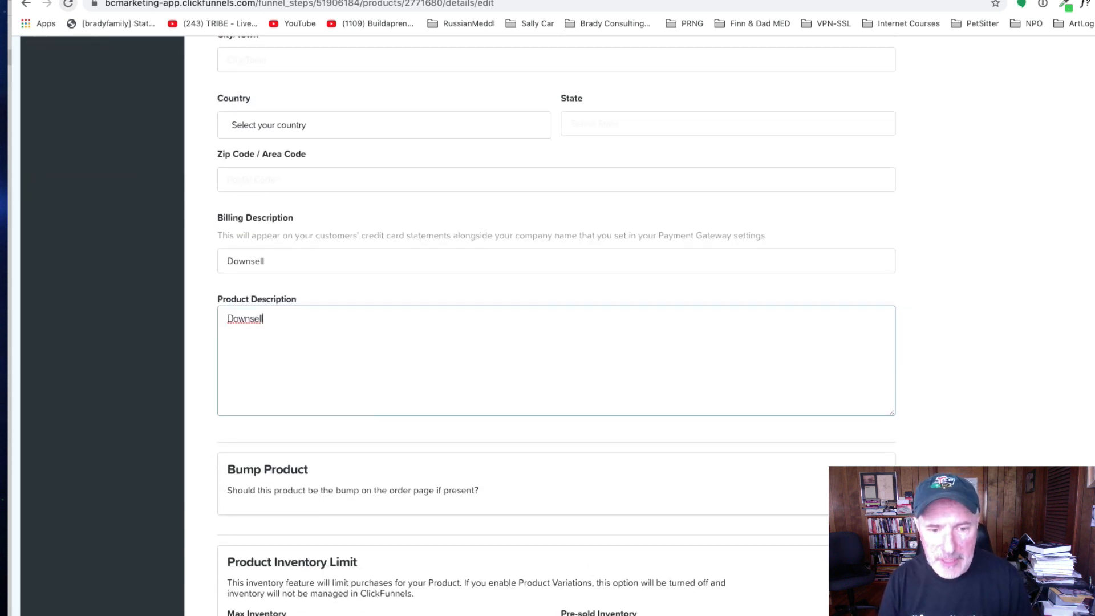
left_click(851, 554)
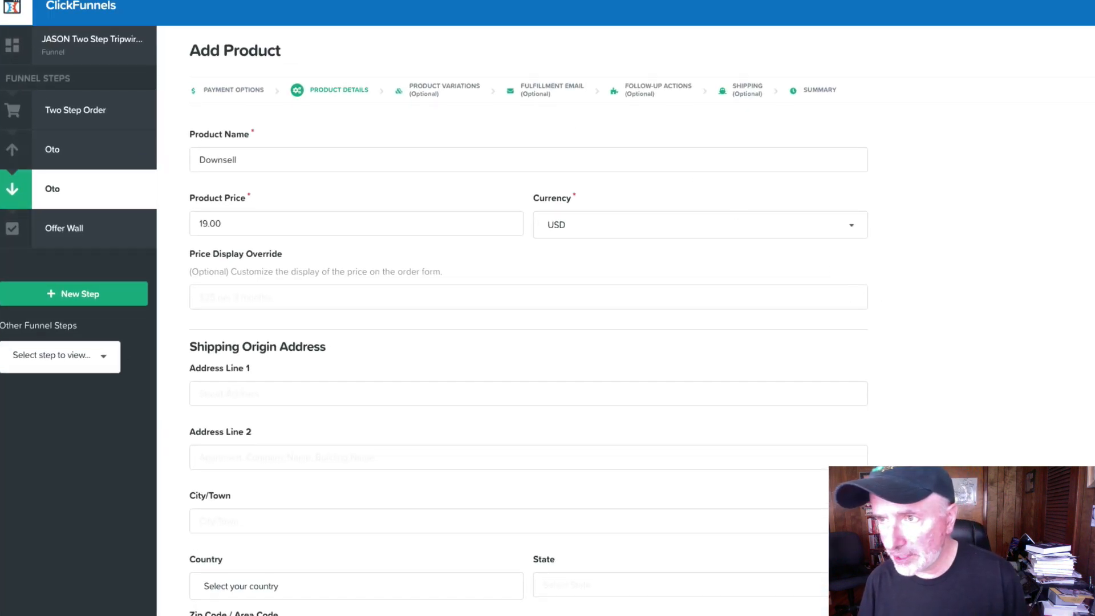
Set the downsell price to 19.00 without a currency sign, then save and close the product without variations
left_click(249, 221)
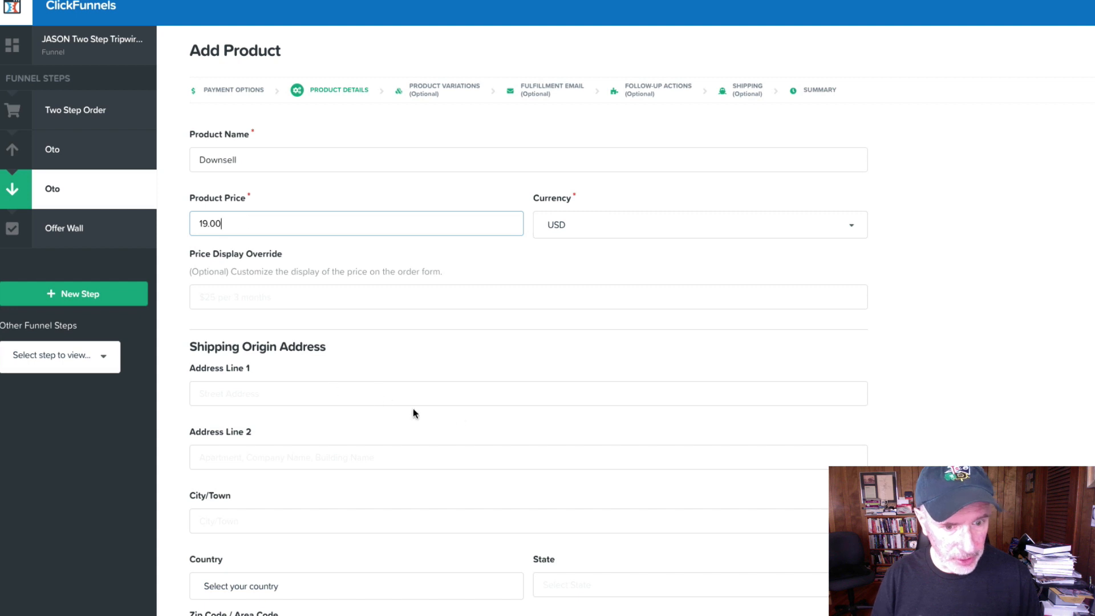
scroll(412, 408, "down", 10)
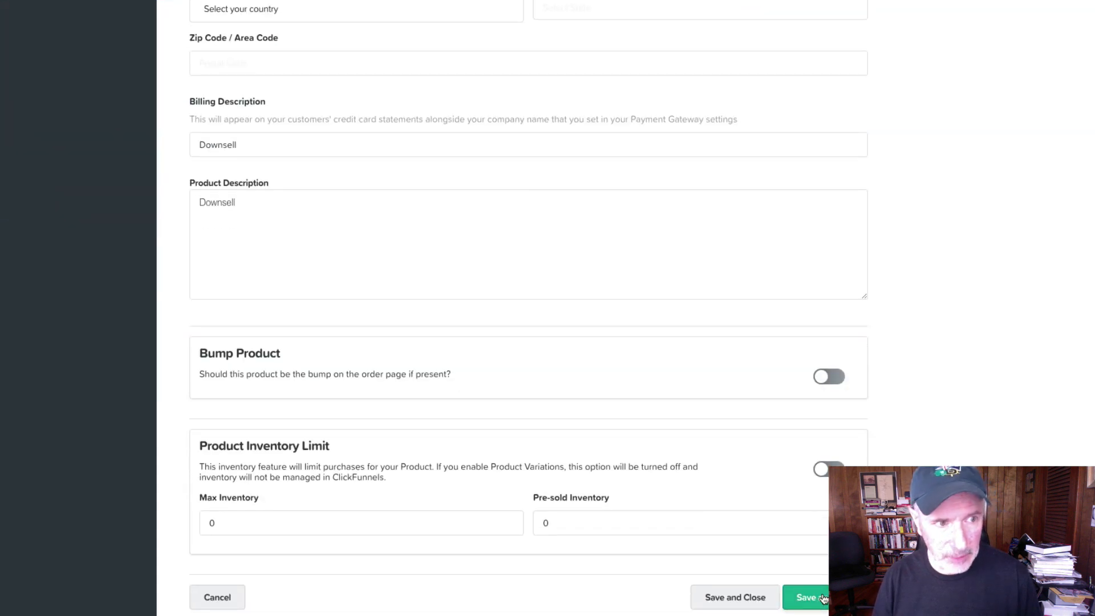
left_click(805, 597)
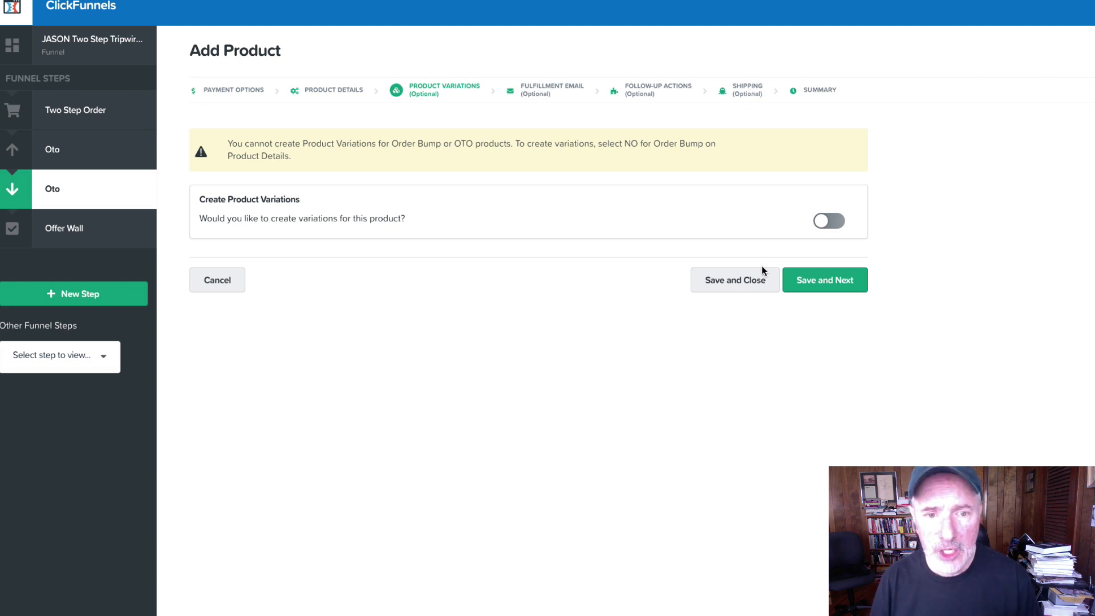
left_click(733, 284)
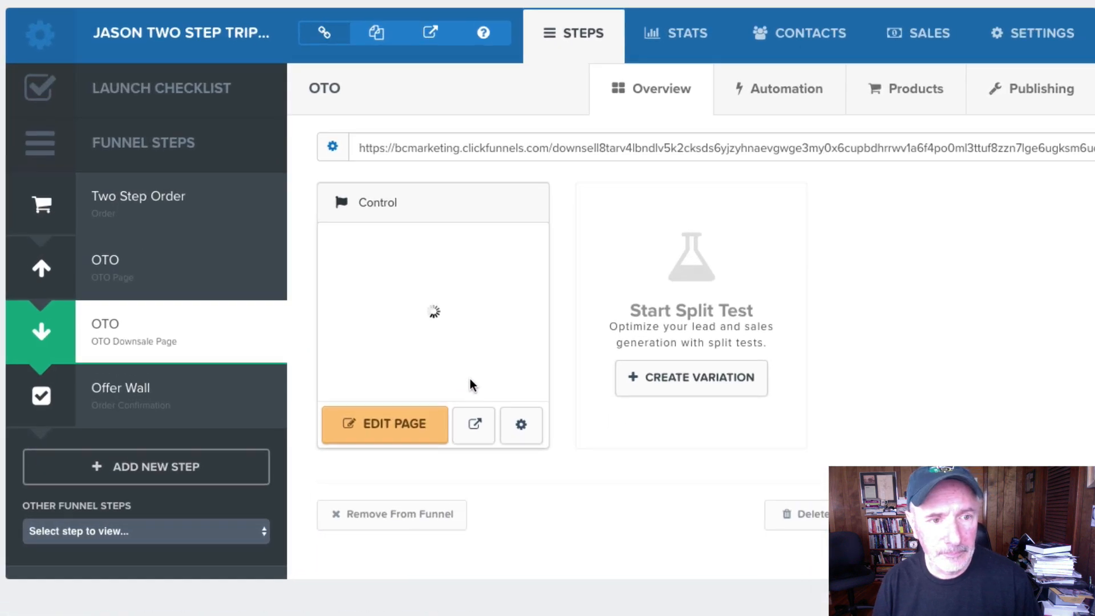
Preview the Offer Wall order confirmation page, review its receipt and product offers, and close the preview
left_click(113, 390)
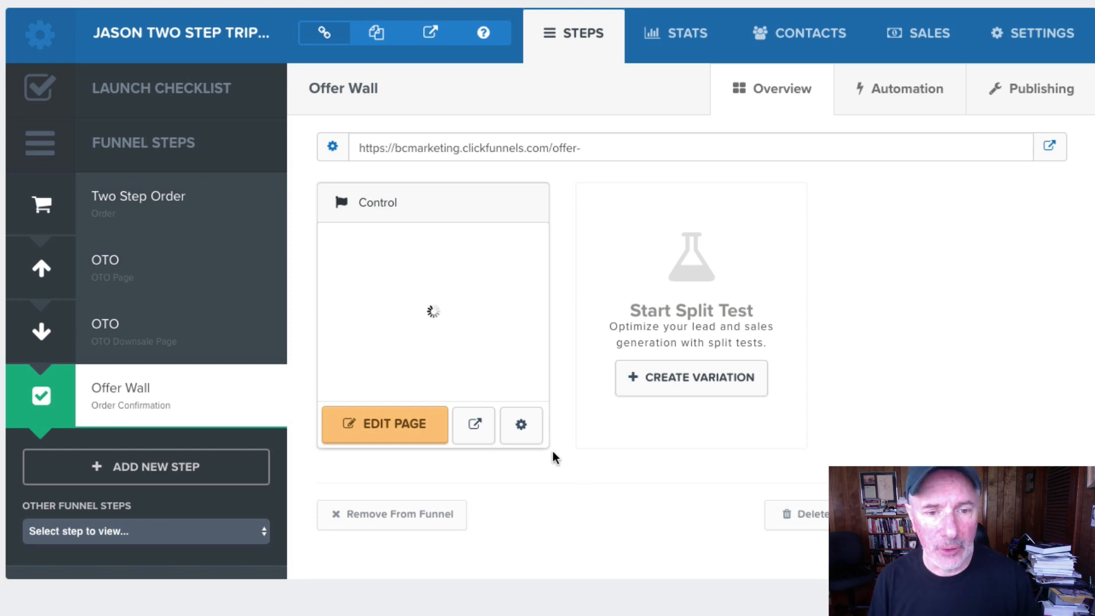
left_click(478, 423)
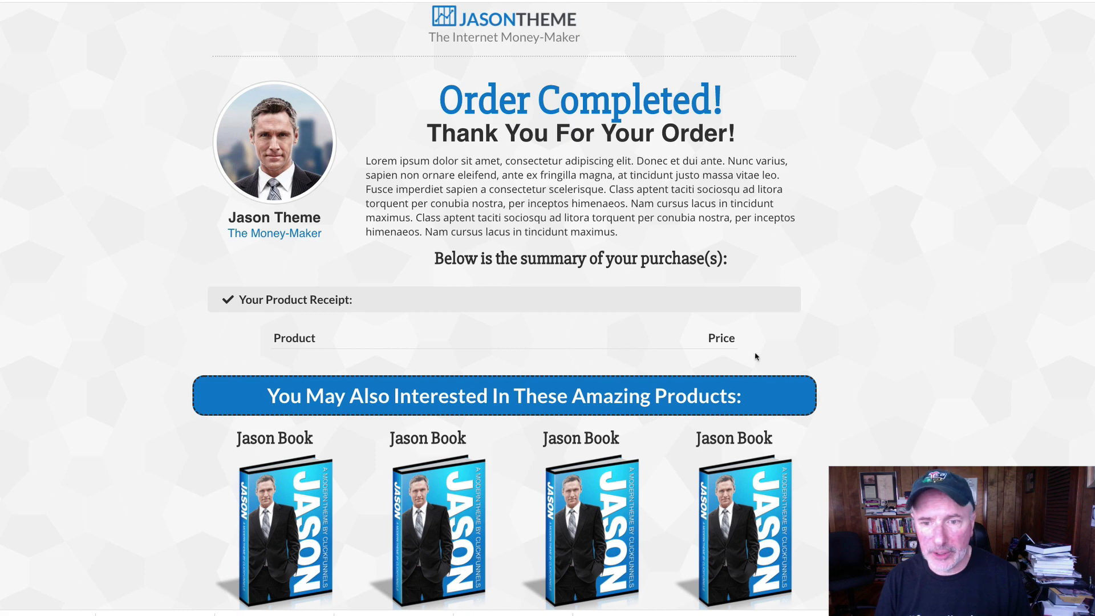
scroll(711, 337, "down", 3)
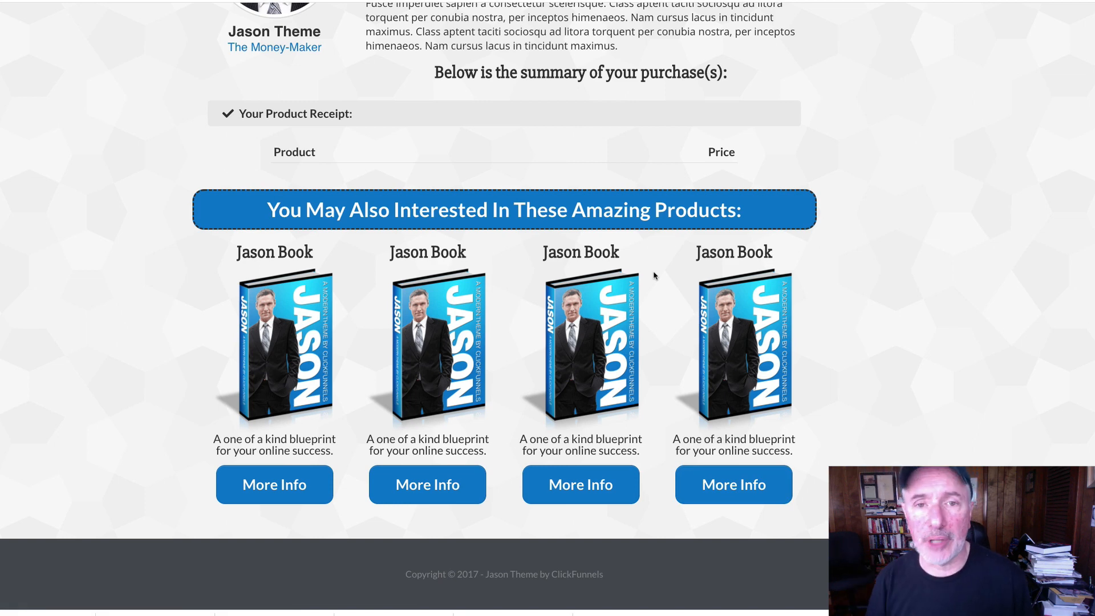
scroll(579, 147, "up", 4)
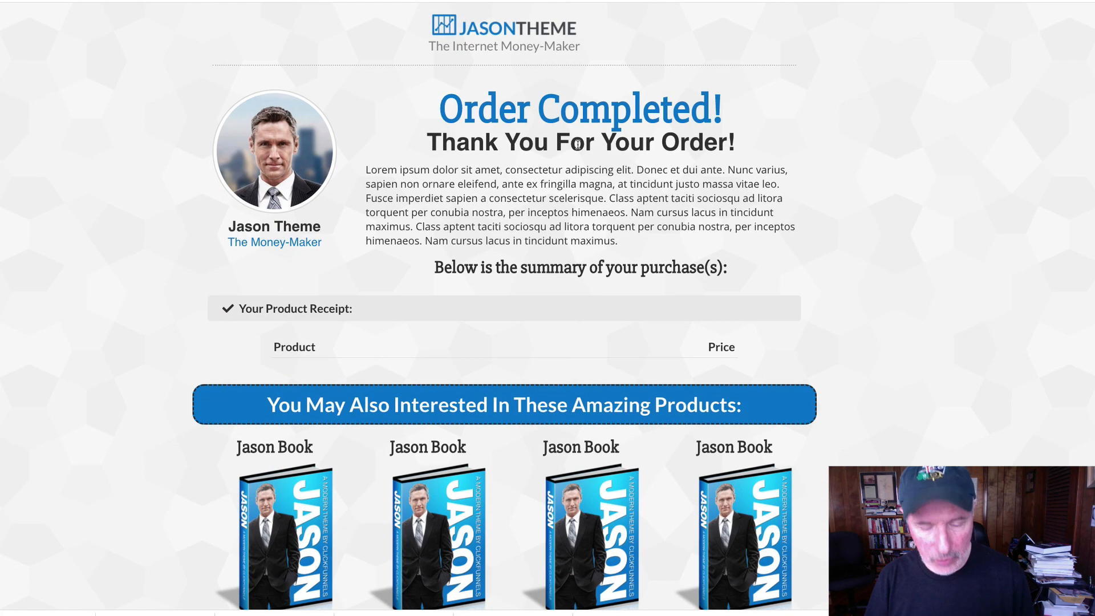
key("super+w")
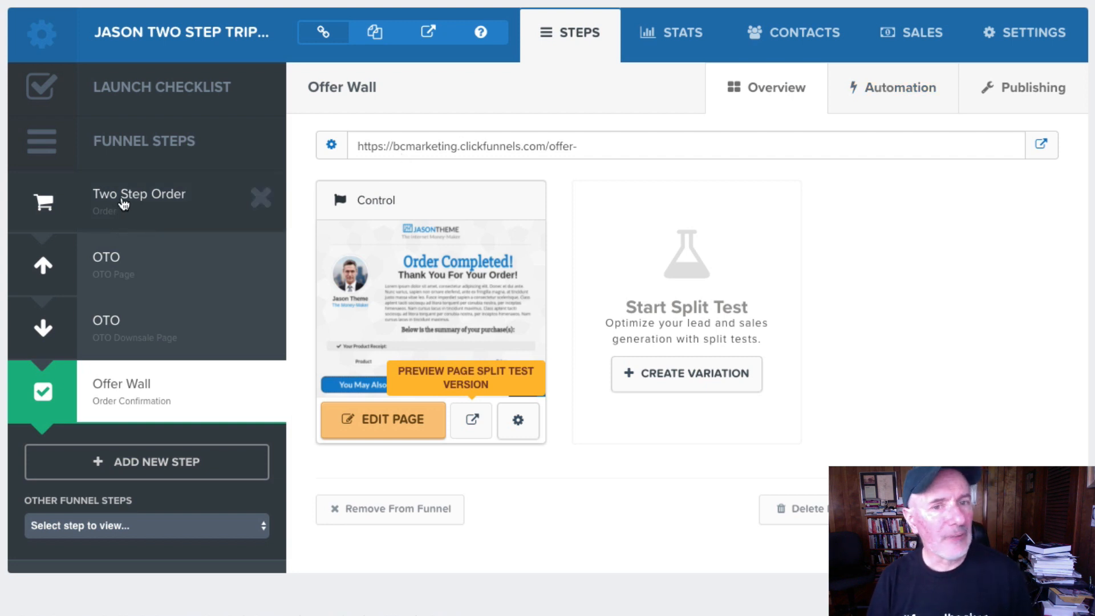
Open the live Two Step Order page and fill in the test customer's full name, e-mail address and phone number
left_click(123, 203)
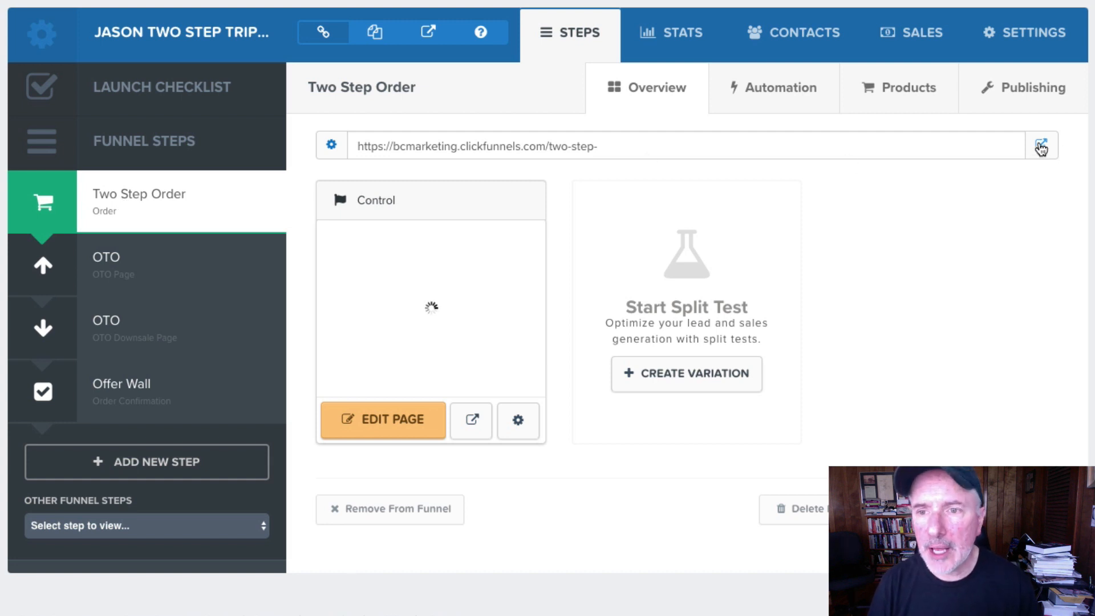
left_click(1039, 145)
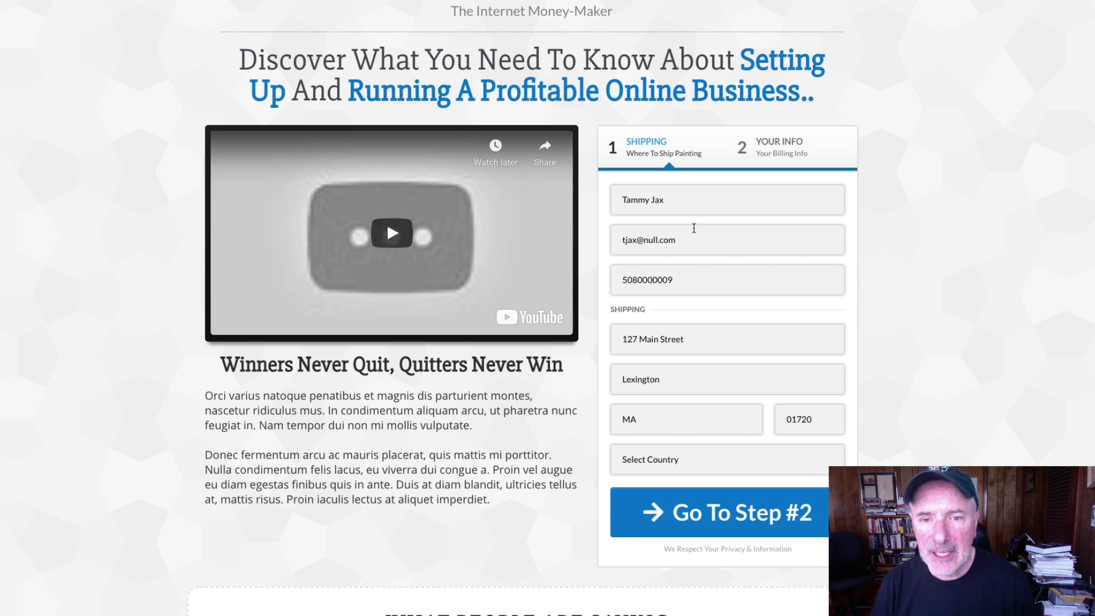
triple_click(632, 200)
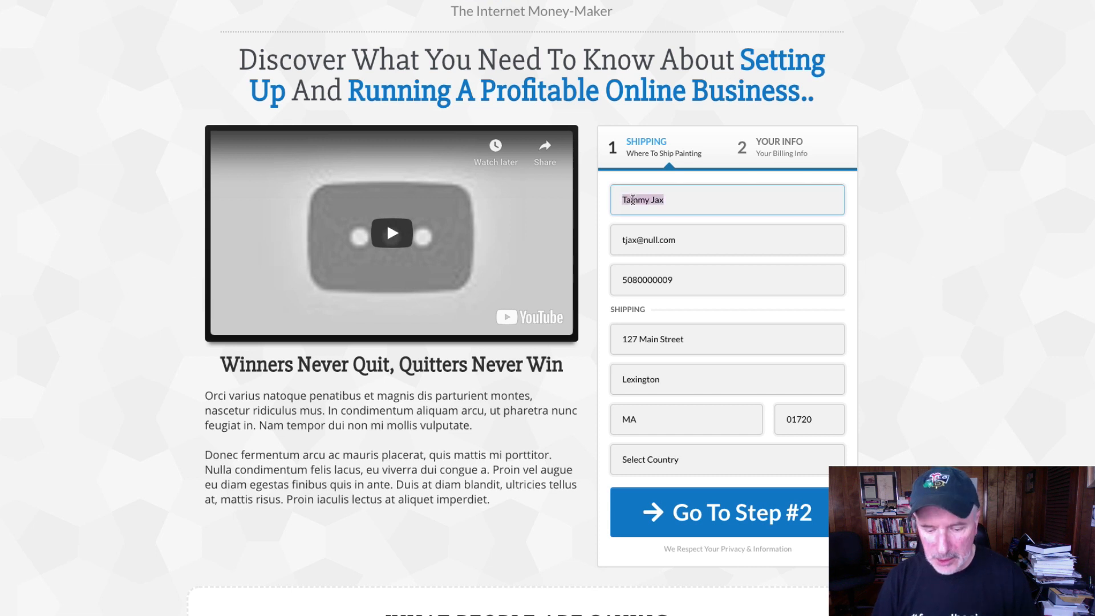
type("To")
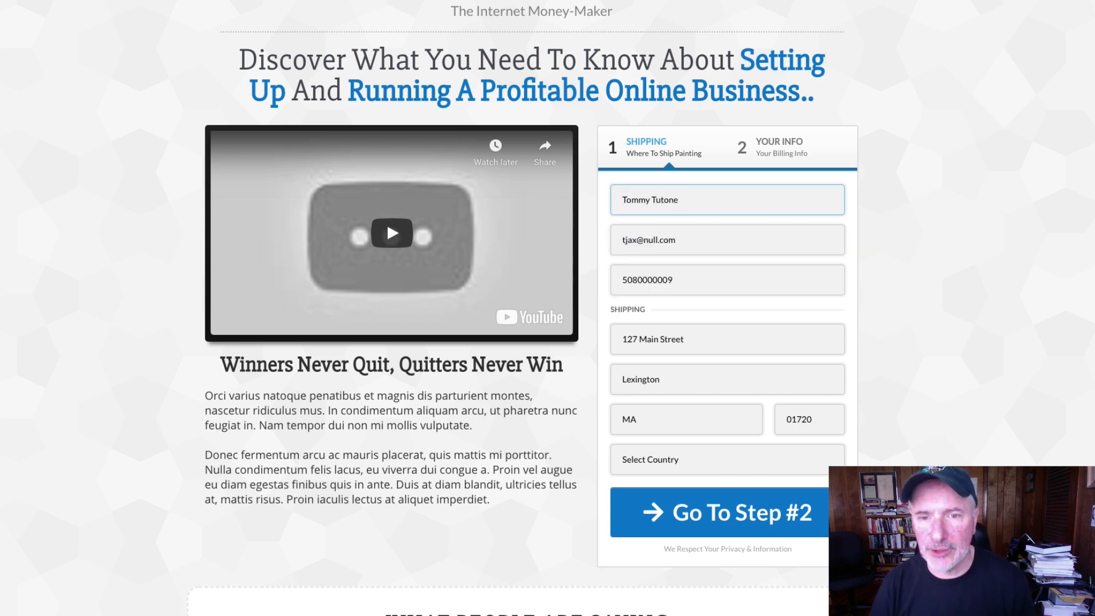
double_click(627, 242)
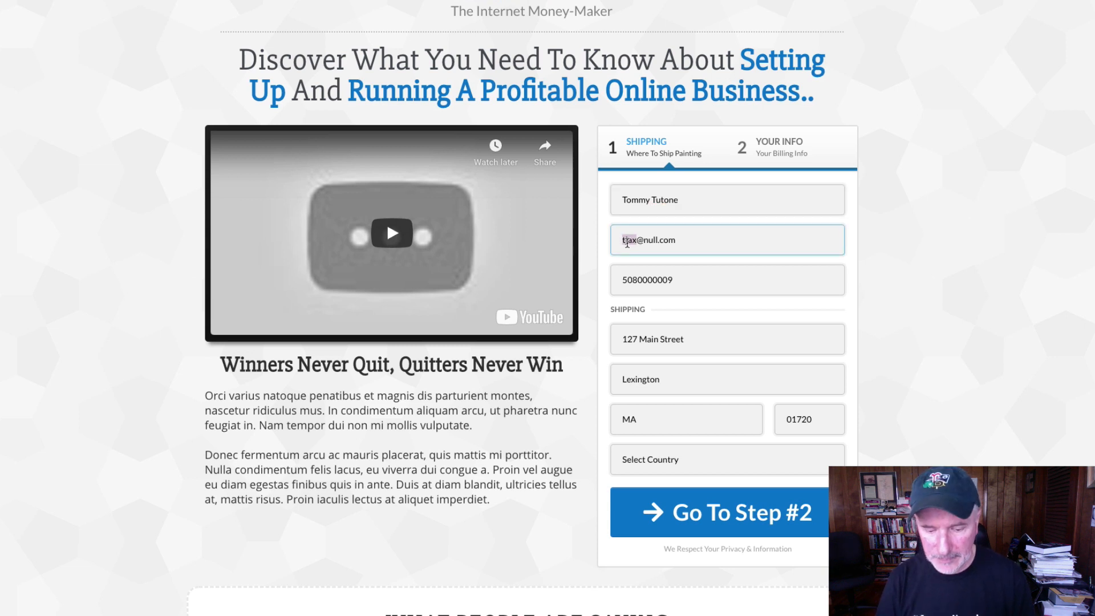
type("ttone")
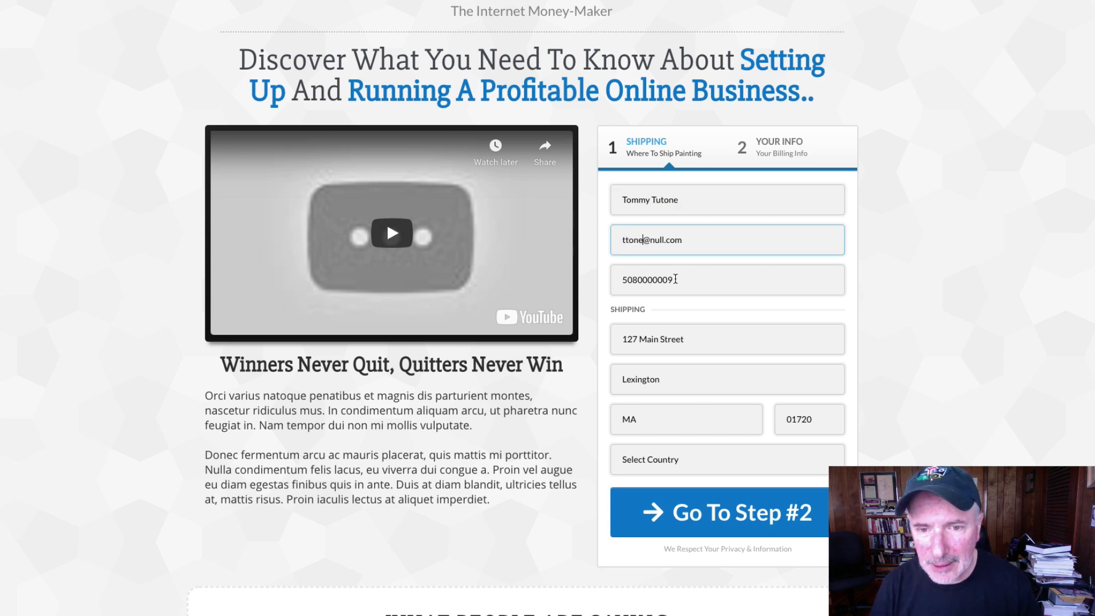
left_click(675, 279)
key("BackSpace")
key("BackSpace")
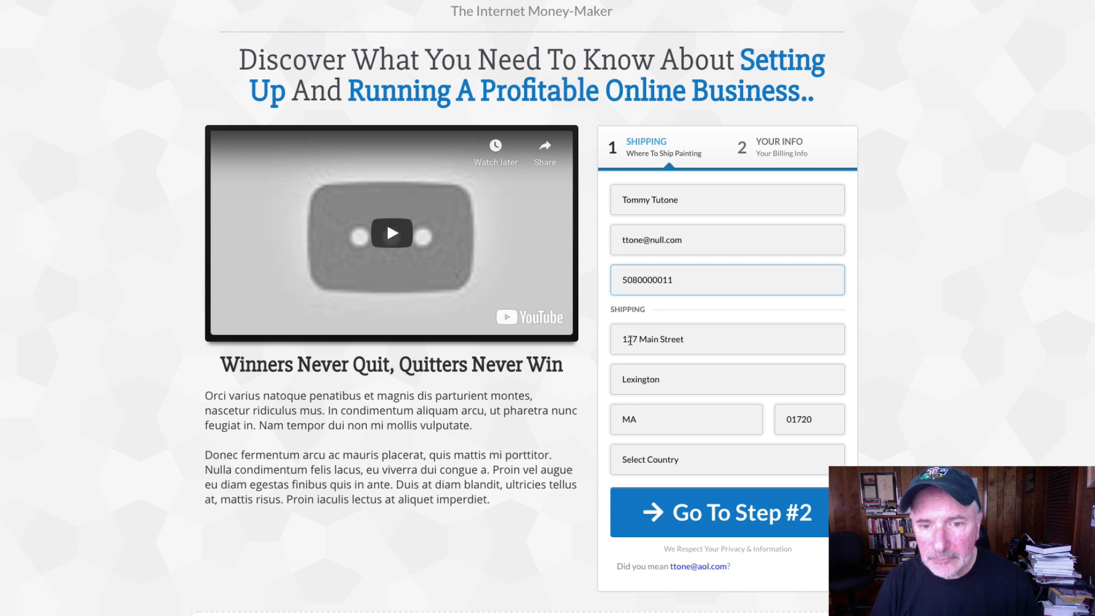
Change the street name in the test customer's shipping address and select United States as the country
double_click(643, 339)
type("South")
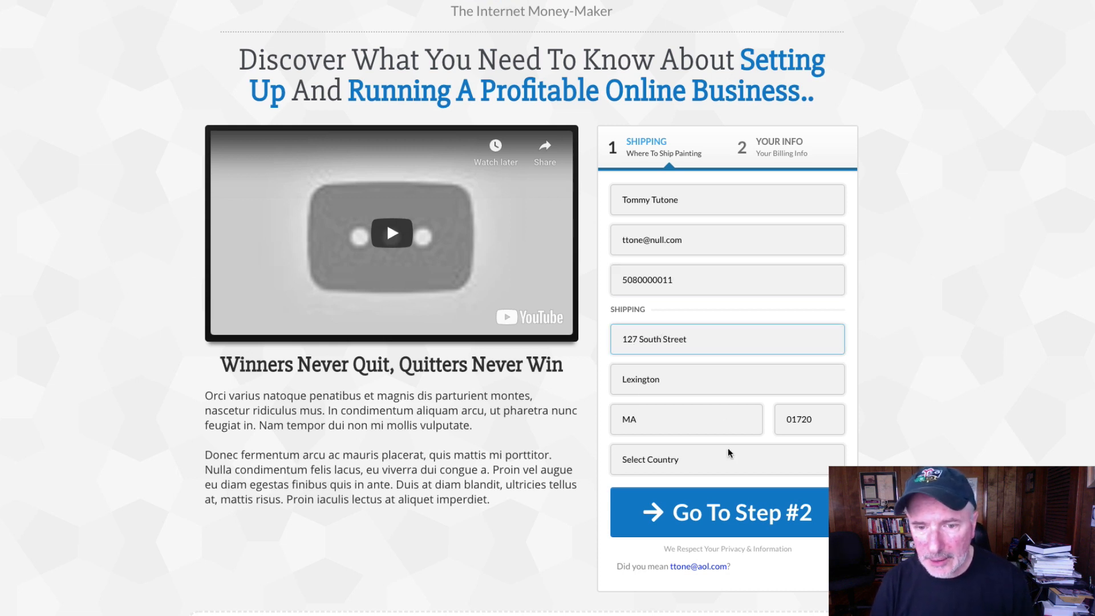
left_click(668, 459)
left_click(659, 490)
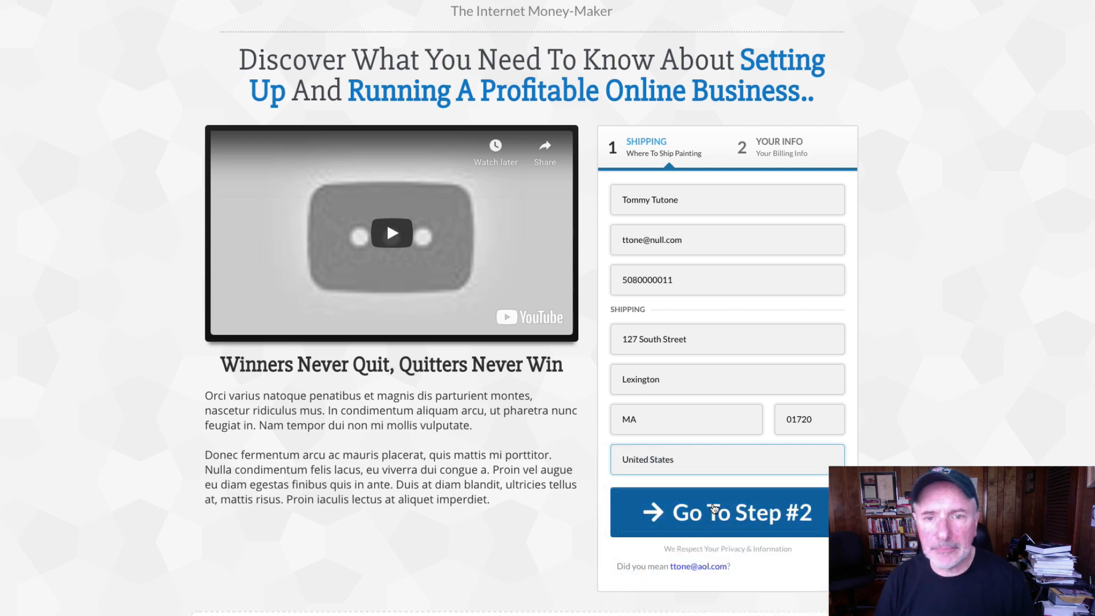
Continue from the shipping details to the billing step and paste the test credit card number for the E-Book order
left_click(713, 507)
scroll(703, 452, "up", 4)
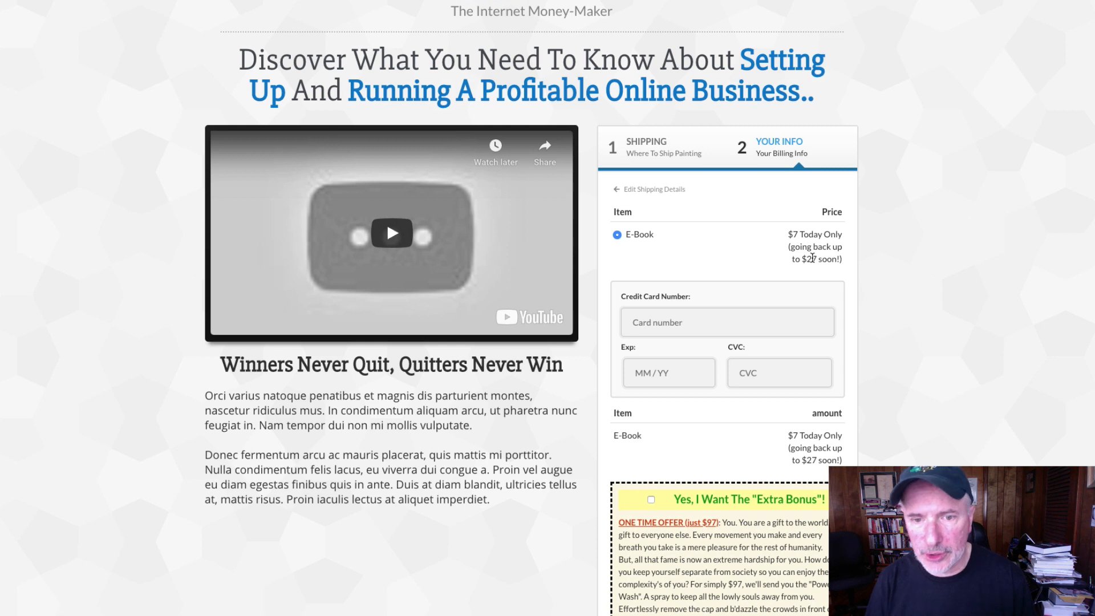
left_click(637, 323)
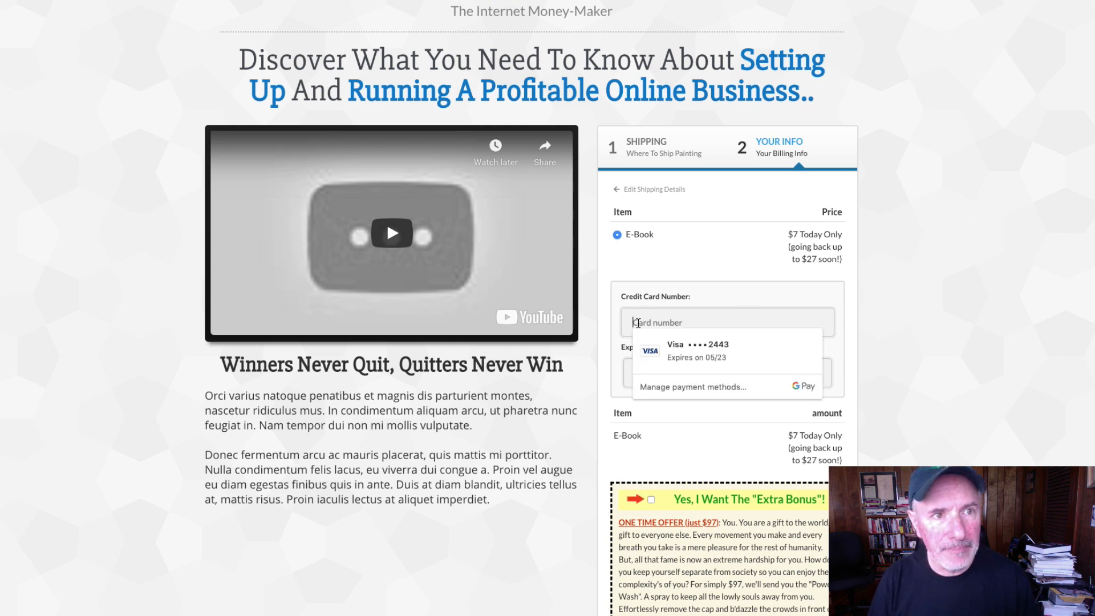
left_click(630, 321)
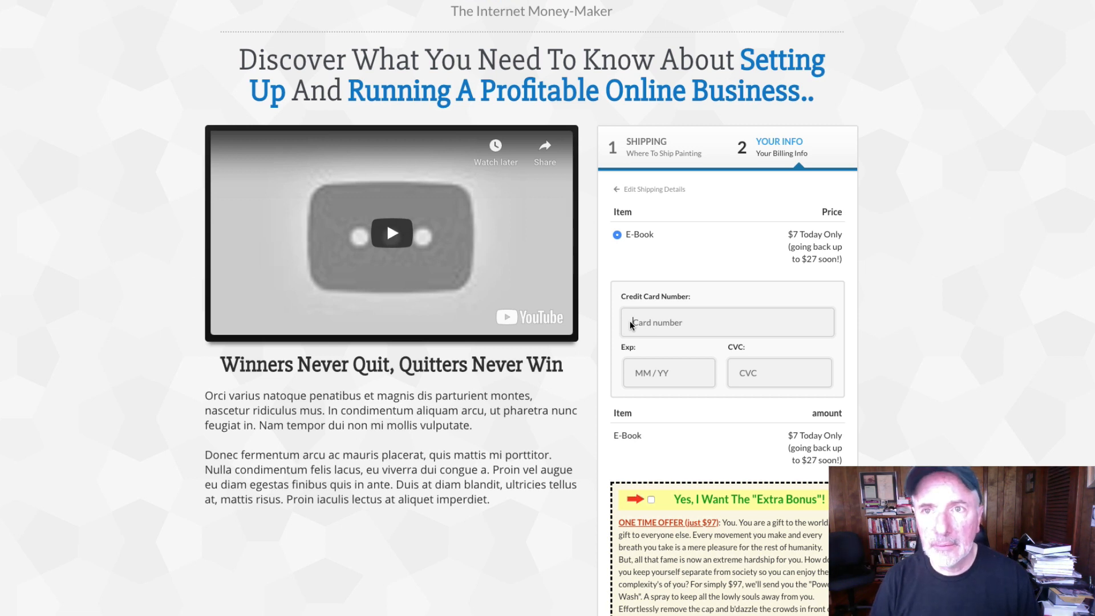
scroll(699, 372, "up", 1)
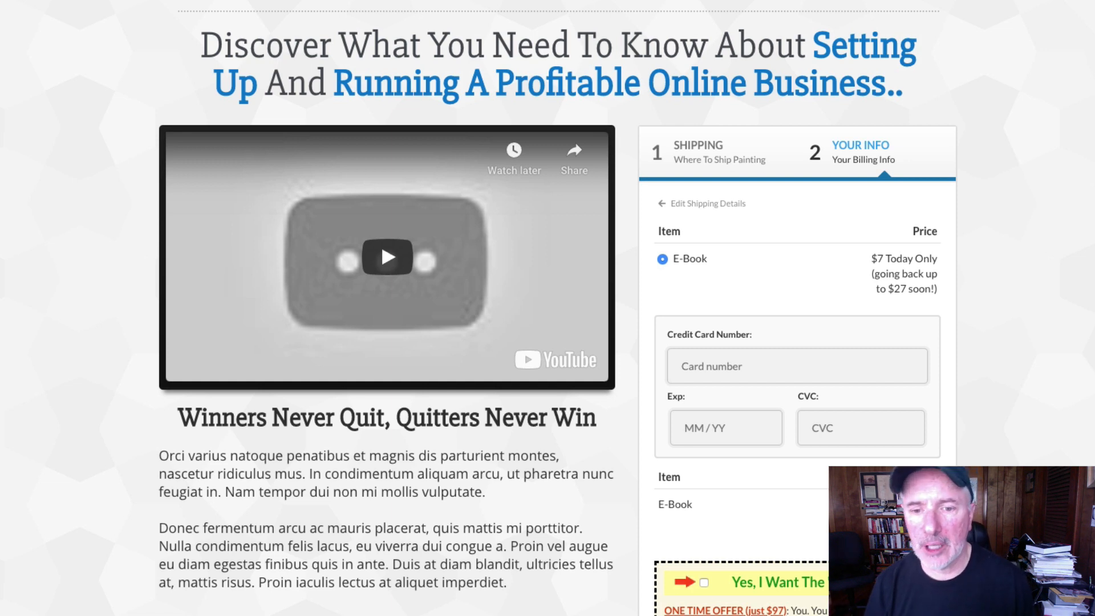
left_click(730, 362)
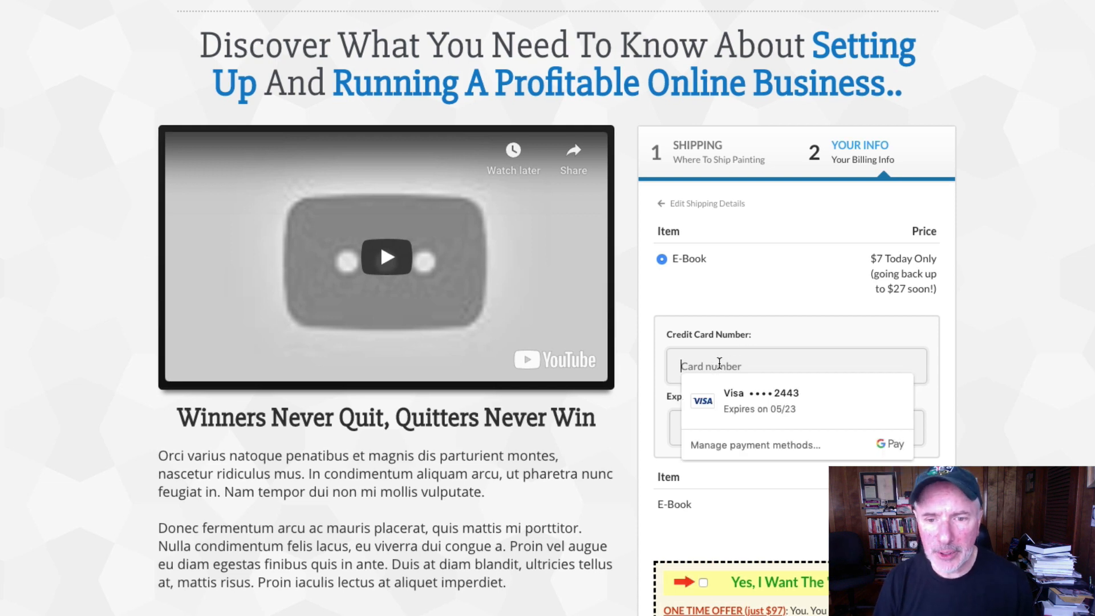
key("ctrl+v")
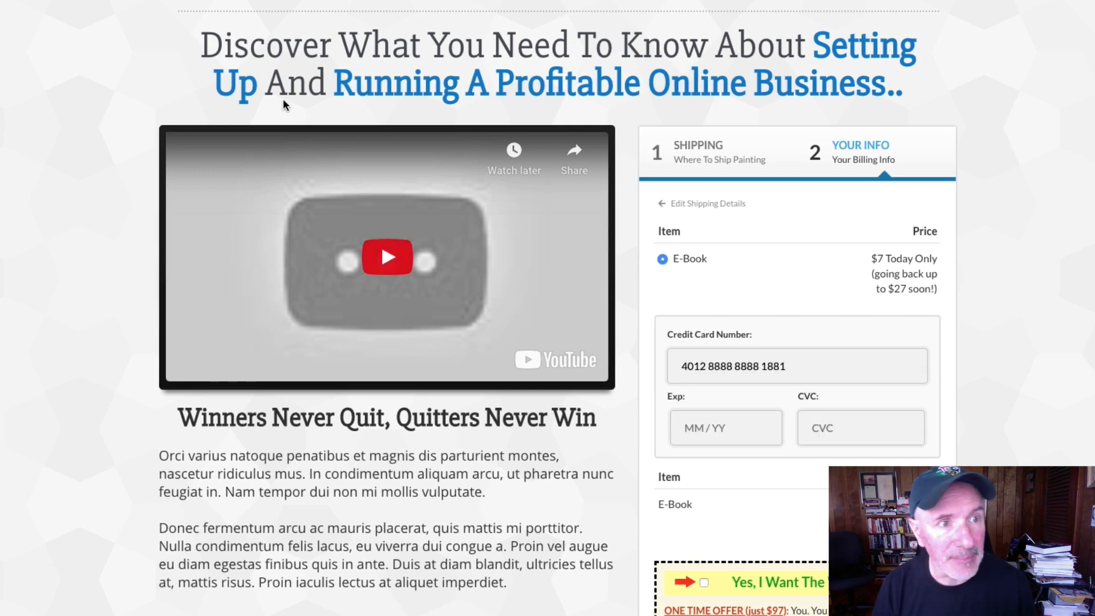
Fill in the test card's expiration date and CVC security code
left_click(712, 427)
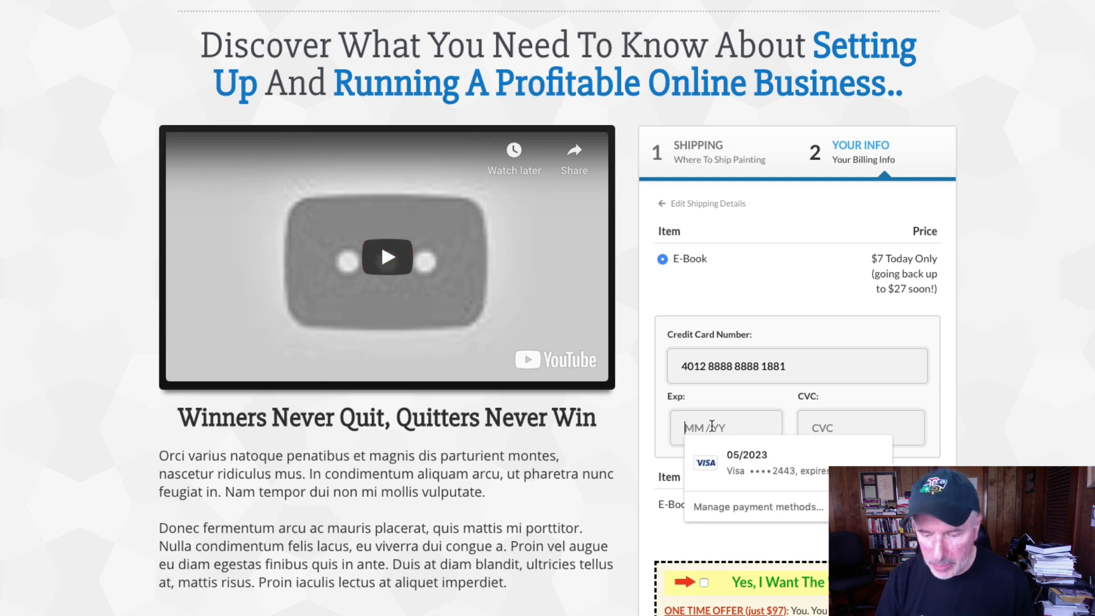
type("01 / ")
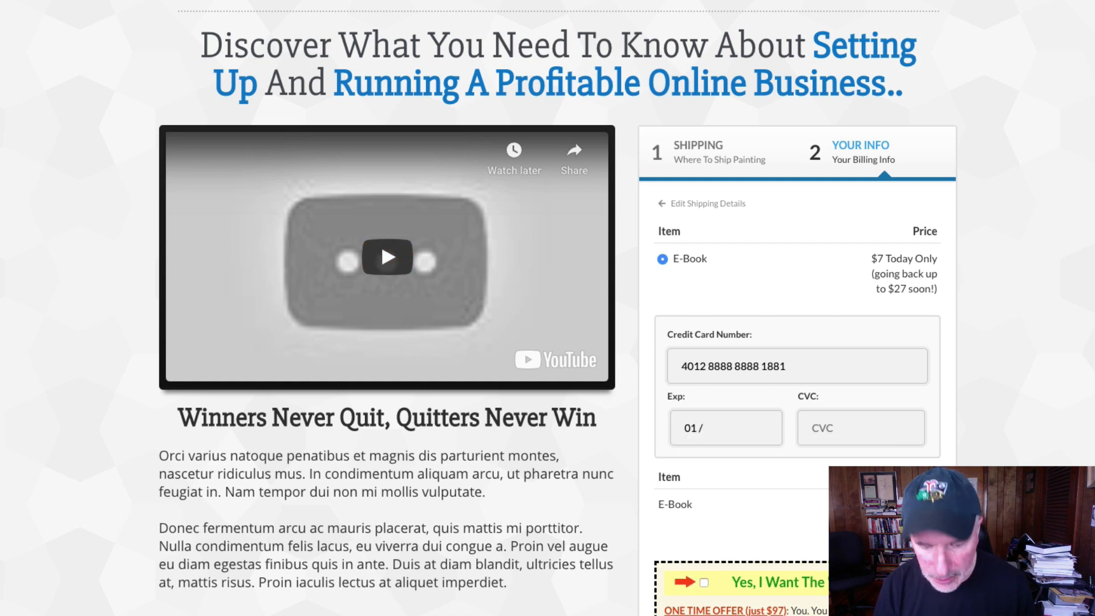
type("2")
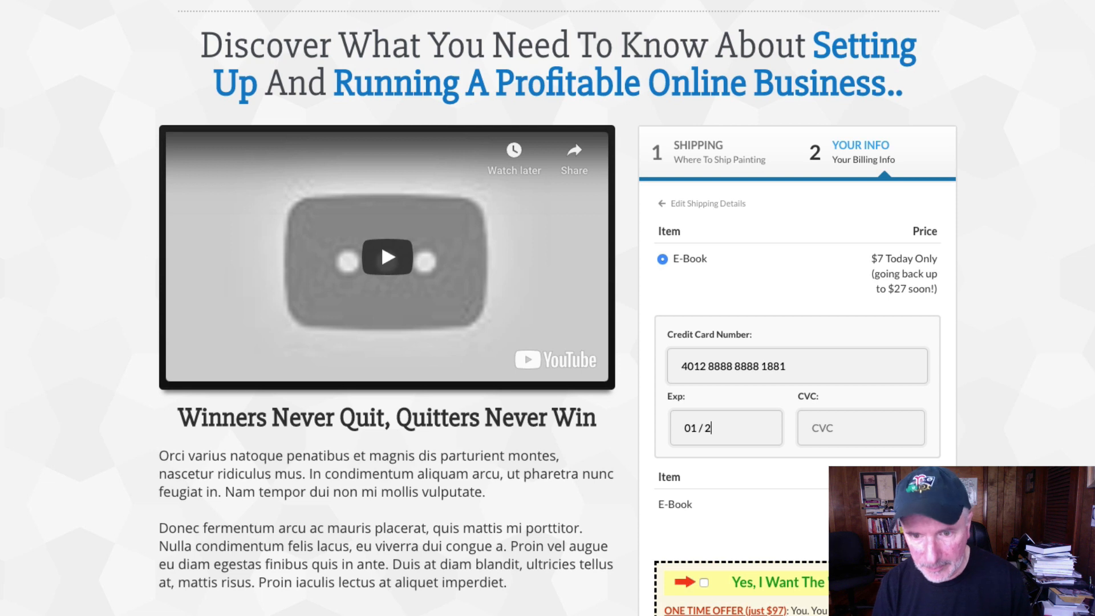
type("5")
left_click(849, 429)
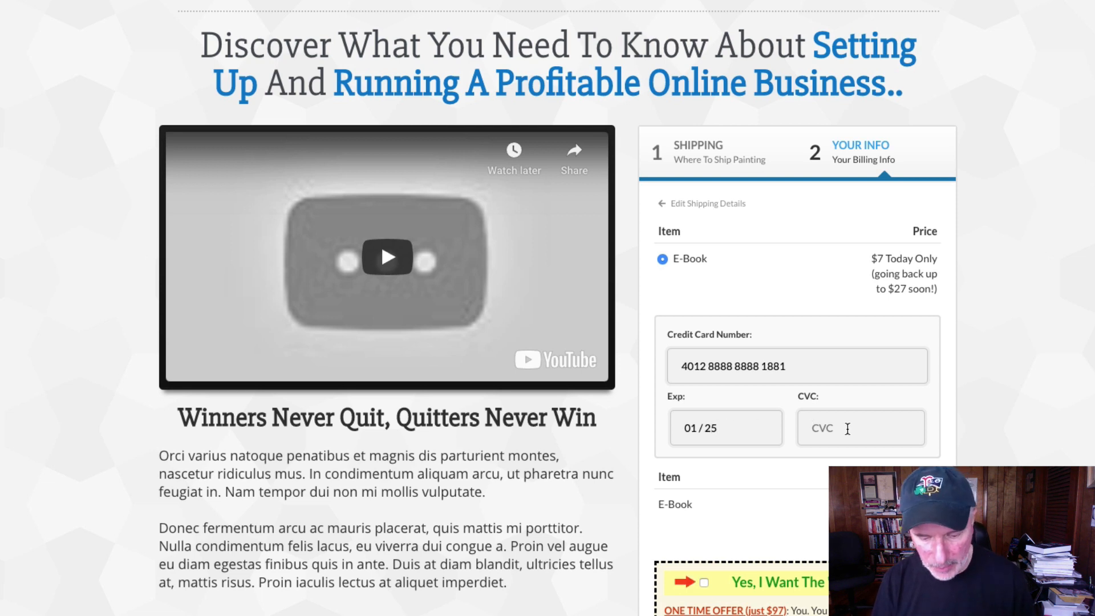
type("349")
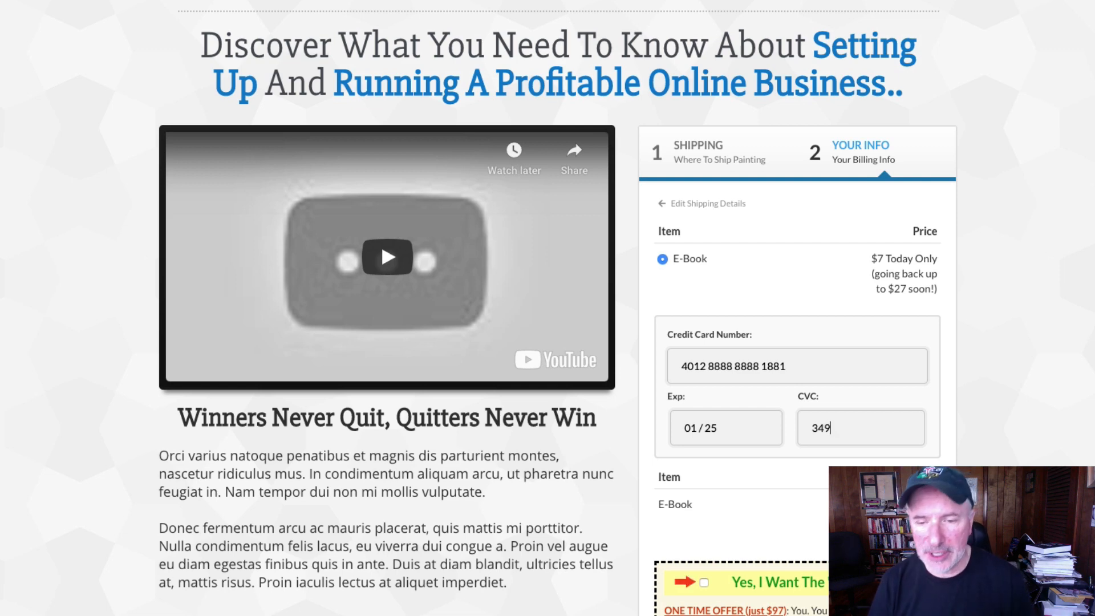
Try the "Extra Bonus" one-time offer checkbox, leave it unselected, and complete the E-Book order
scroll(837, 416, "down", 5)
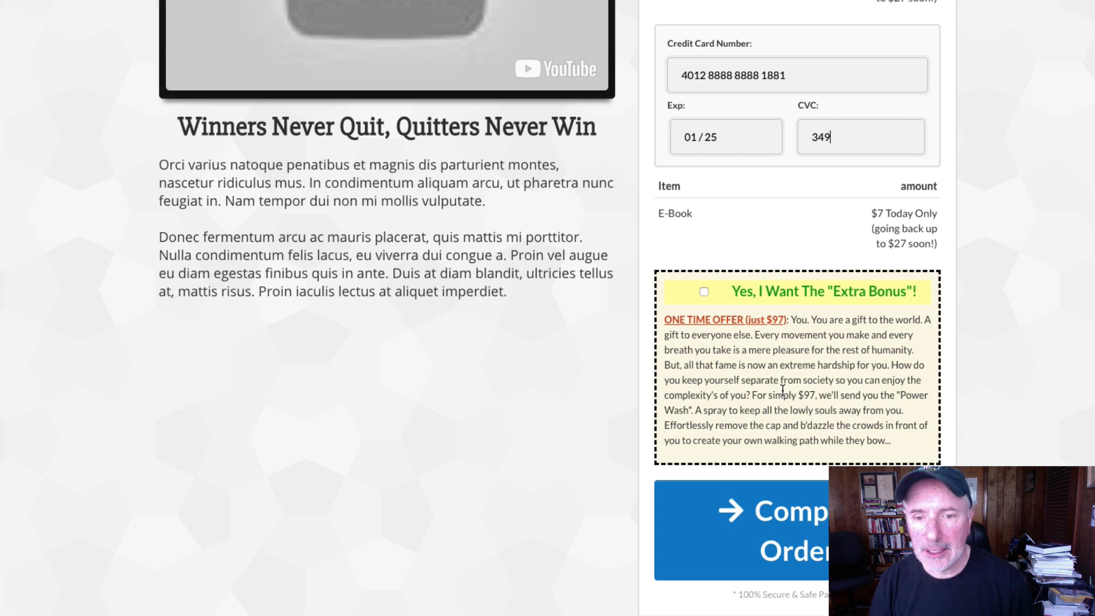
left_click(704, 293)
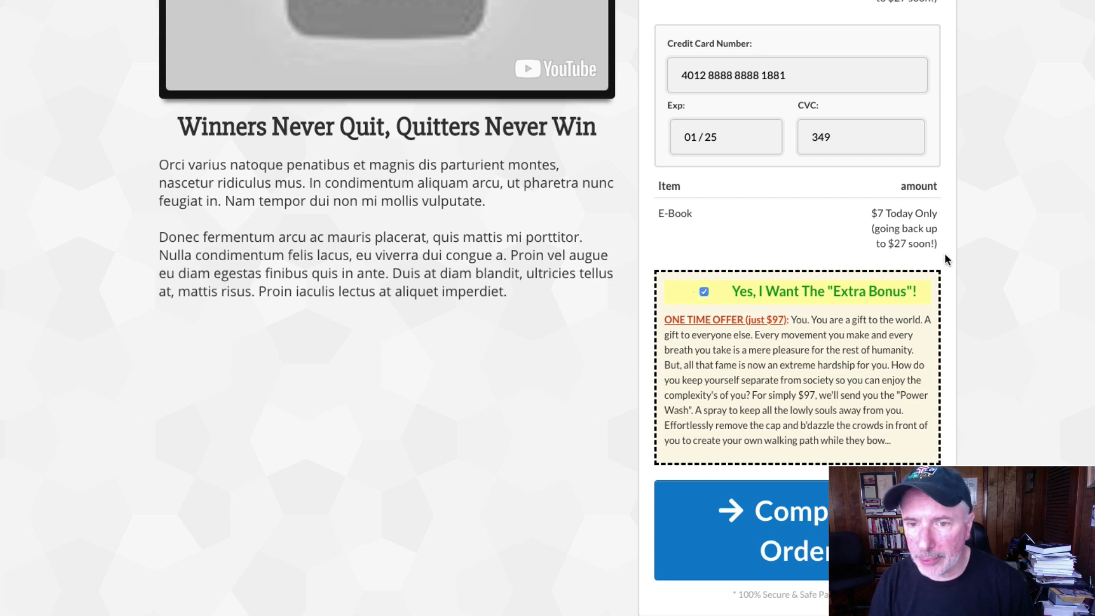
left_click(705, 293)
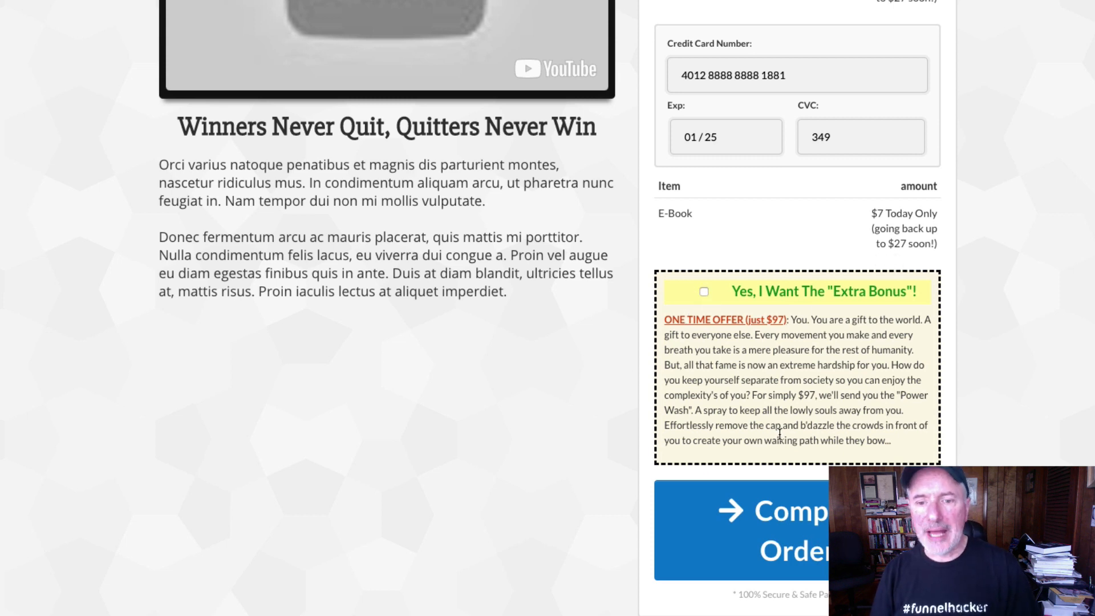
scroll(792, 513, "down", 1)
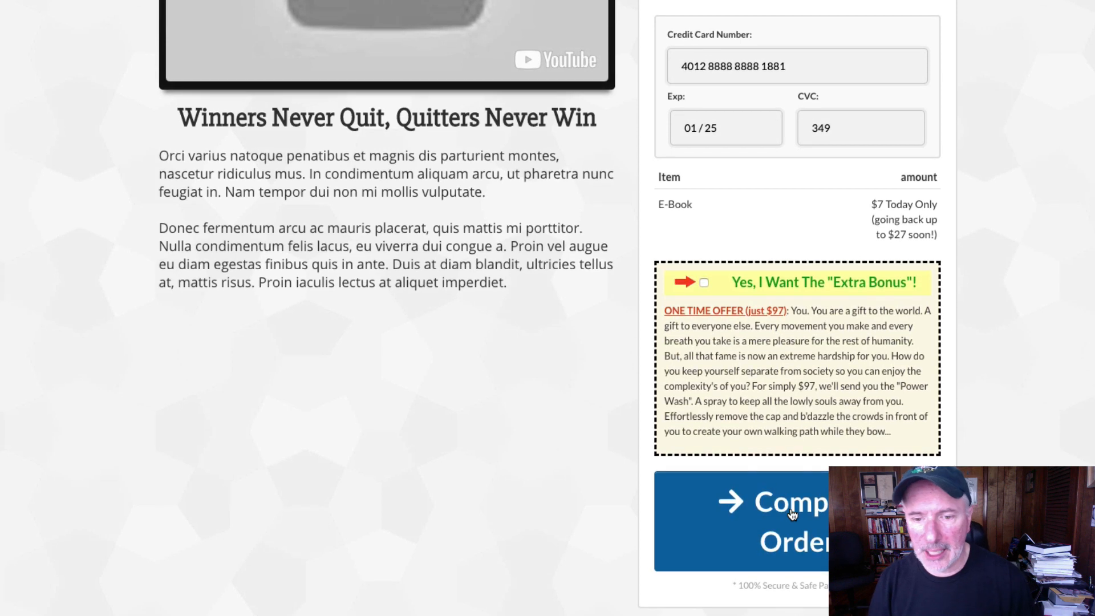
left_click(792, 513)
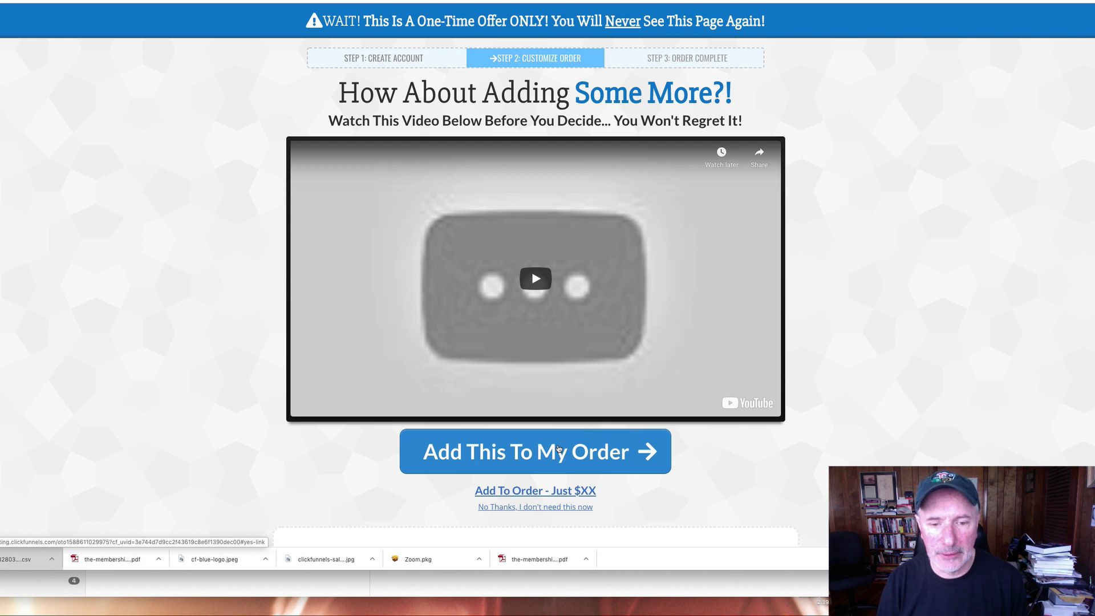
Add the one-time upsell offer to the order and review the product receipt and recommended products on the confirmation page
left_click(559, 448)
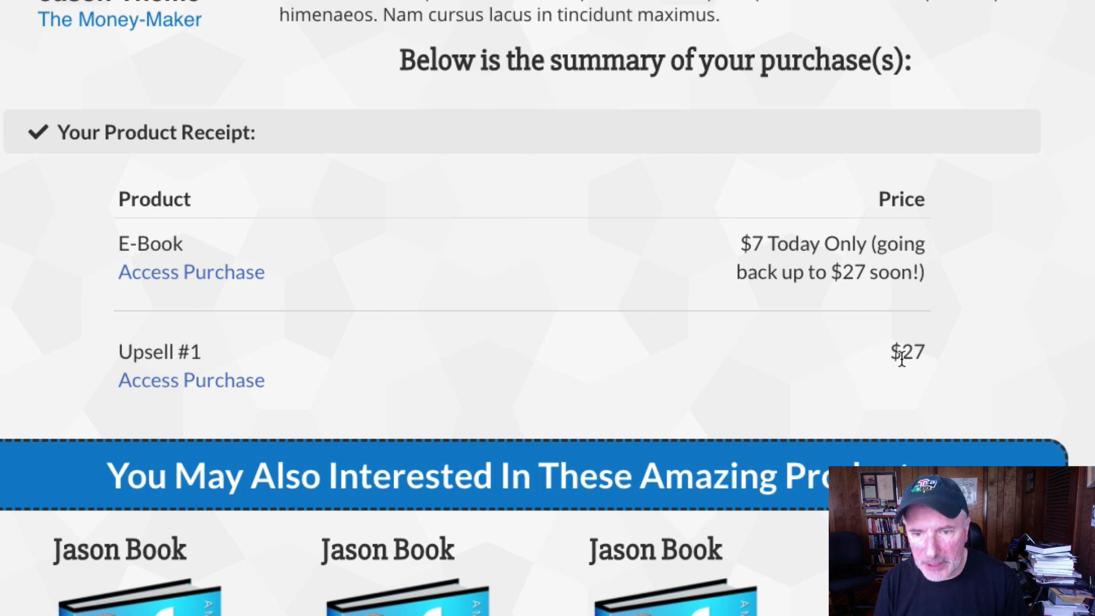
scroll(653, 394, "down", 5)
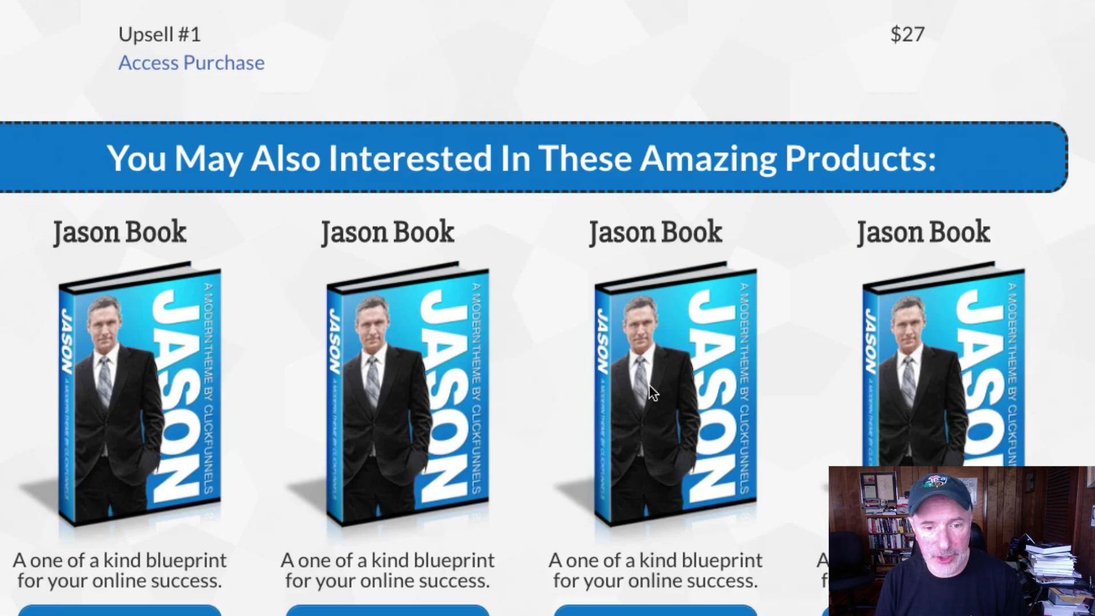
scroll(1088, 463, "down", 1)
scroll(1088, 463, "up", 6)
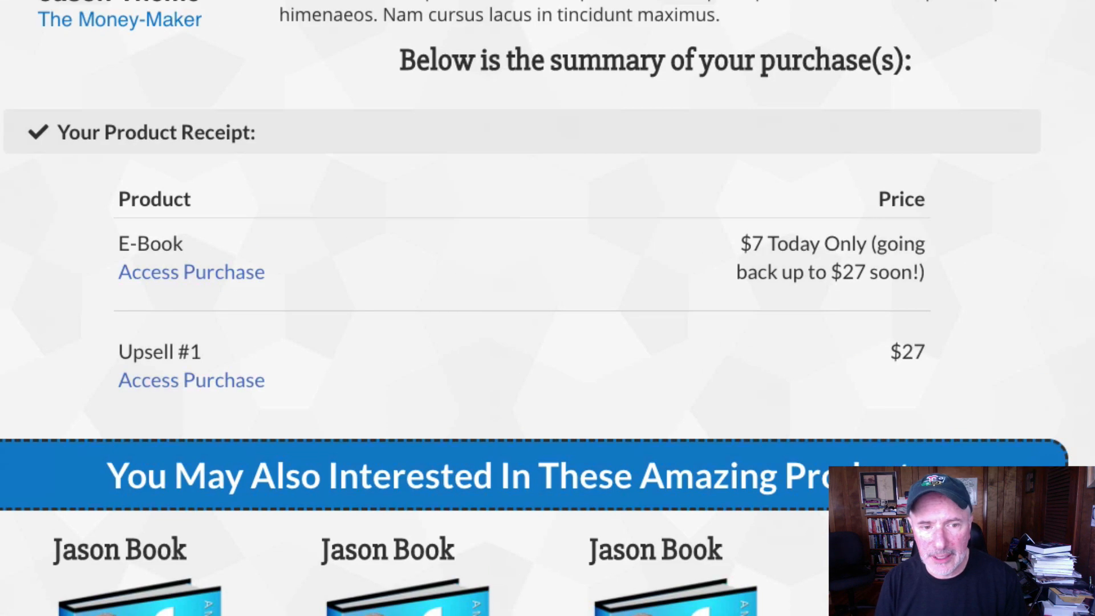
scroll(547, 308, "down", 1)
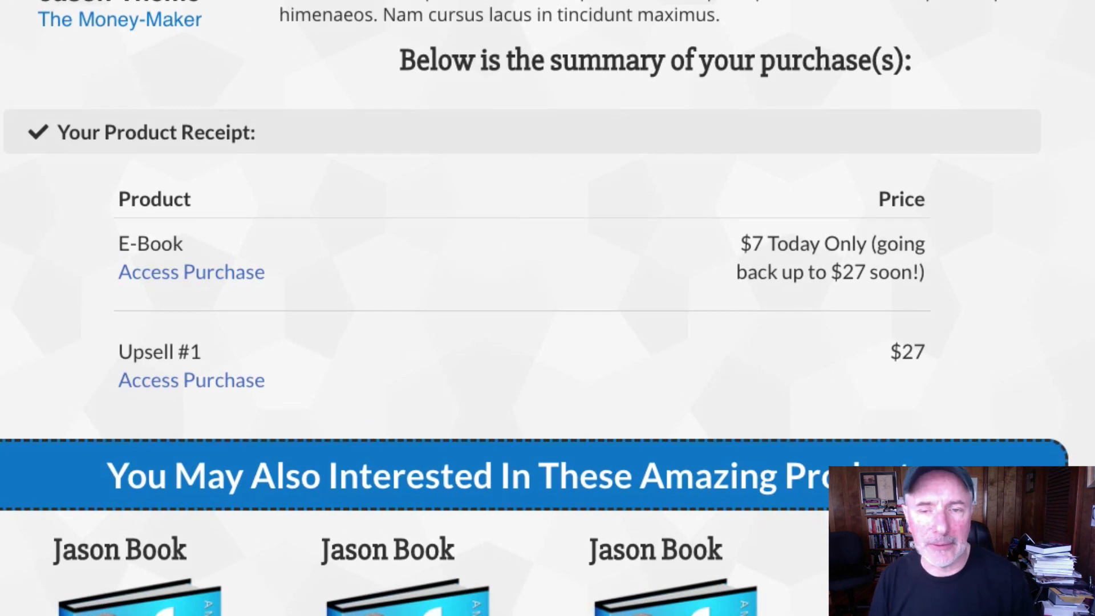